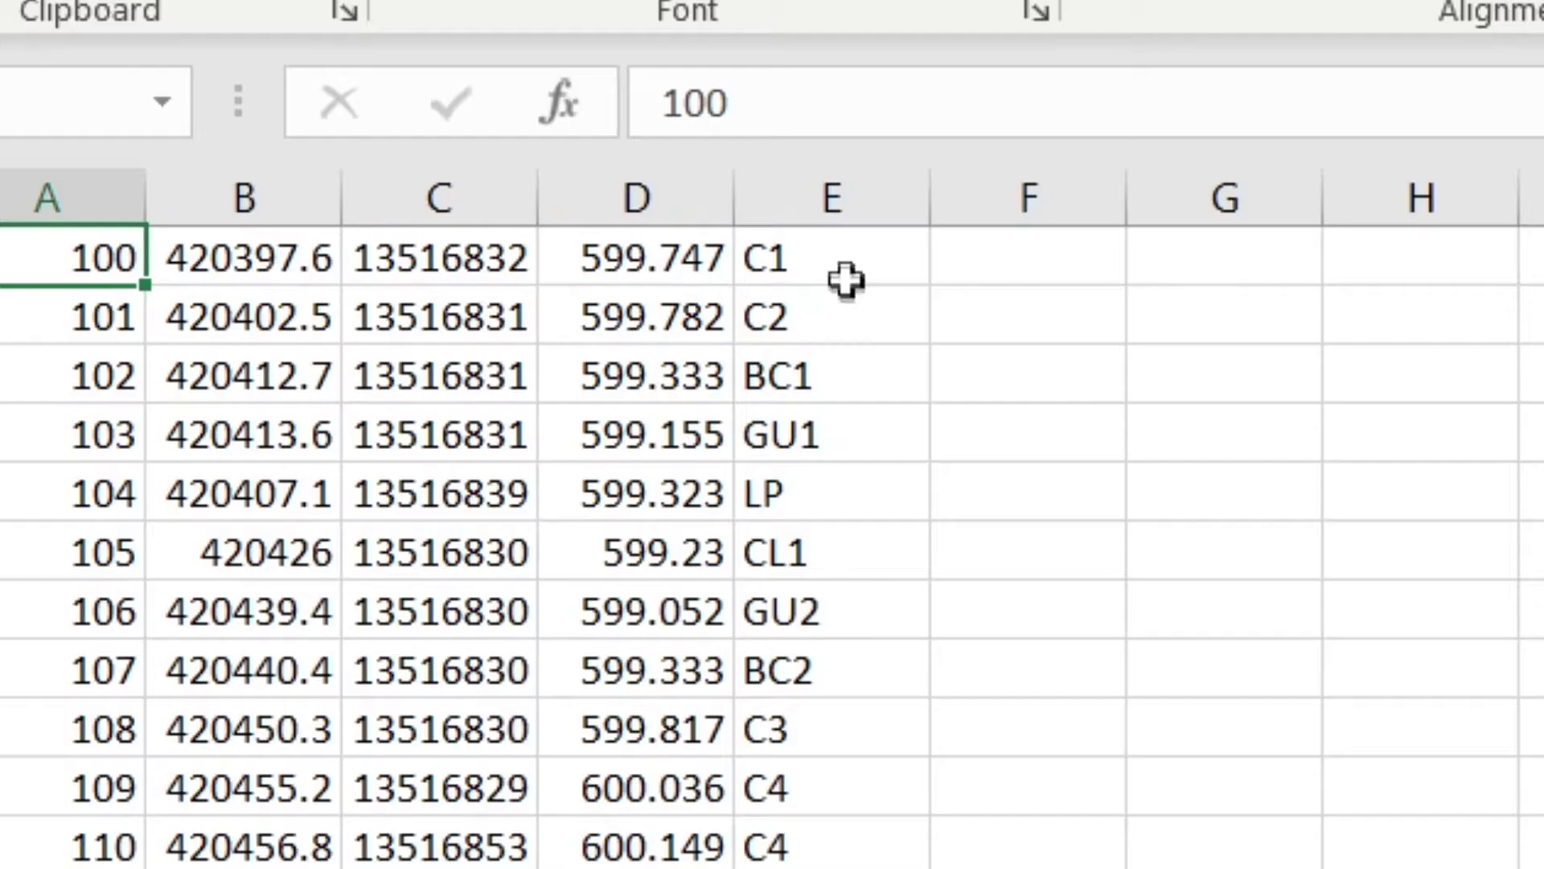
Read the column E description codes (C2, BC1, GU1, LP) and scroll down to point 234.
click(320, 239)
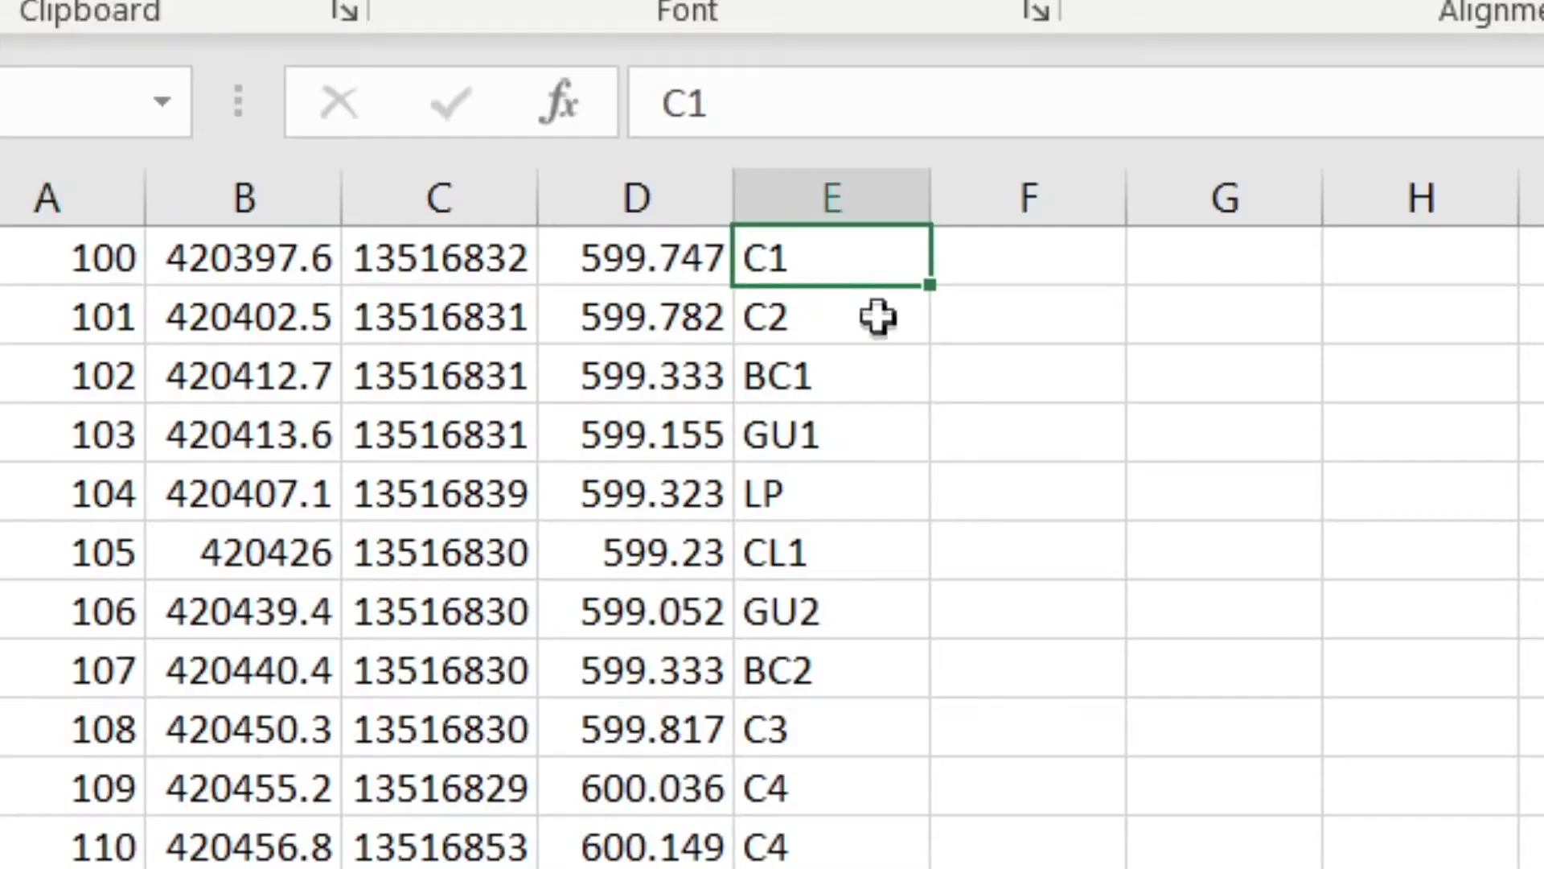
click(332, 256)
click(861, 382)
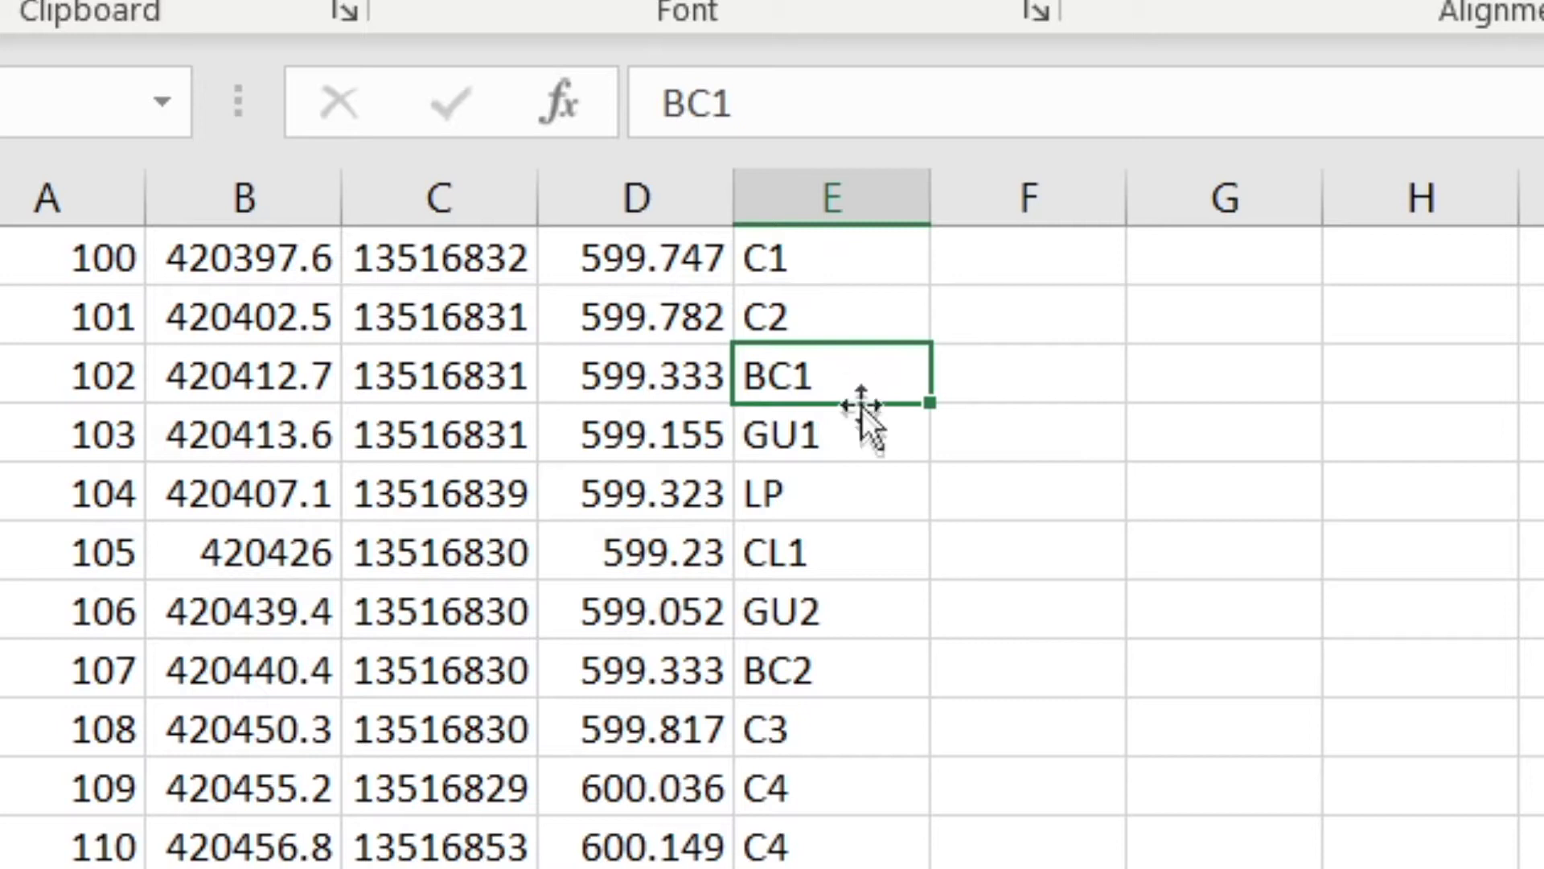
click(864, 435)
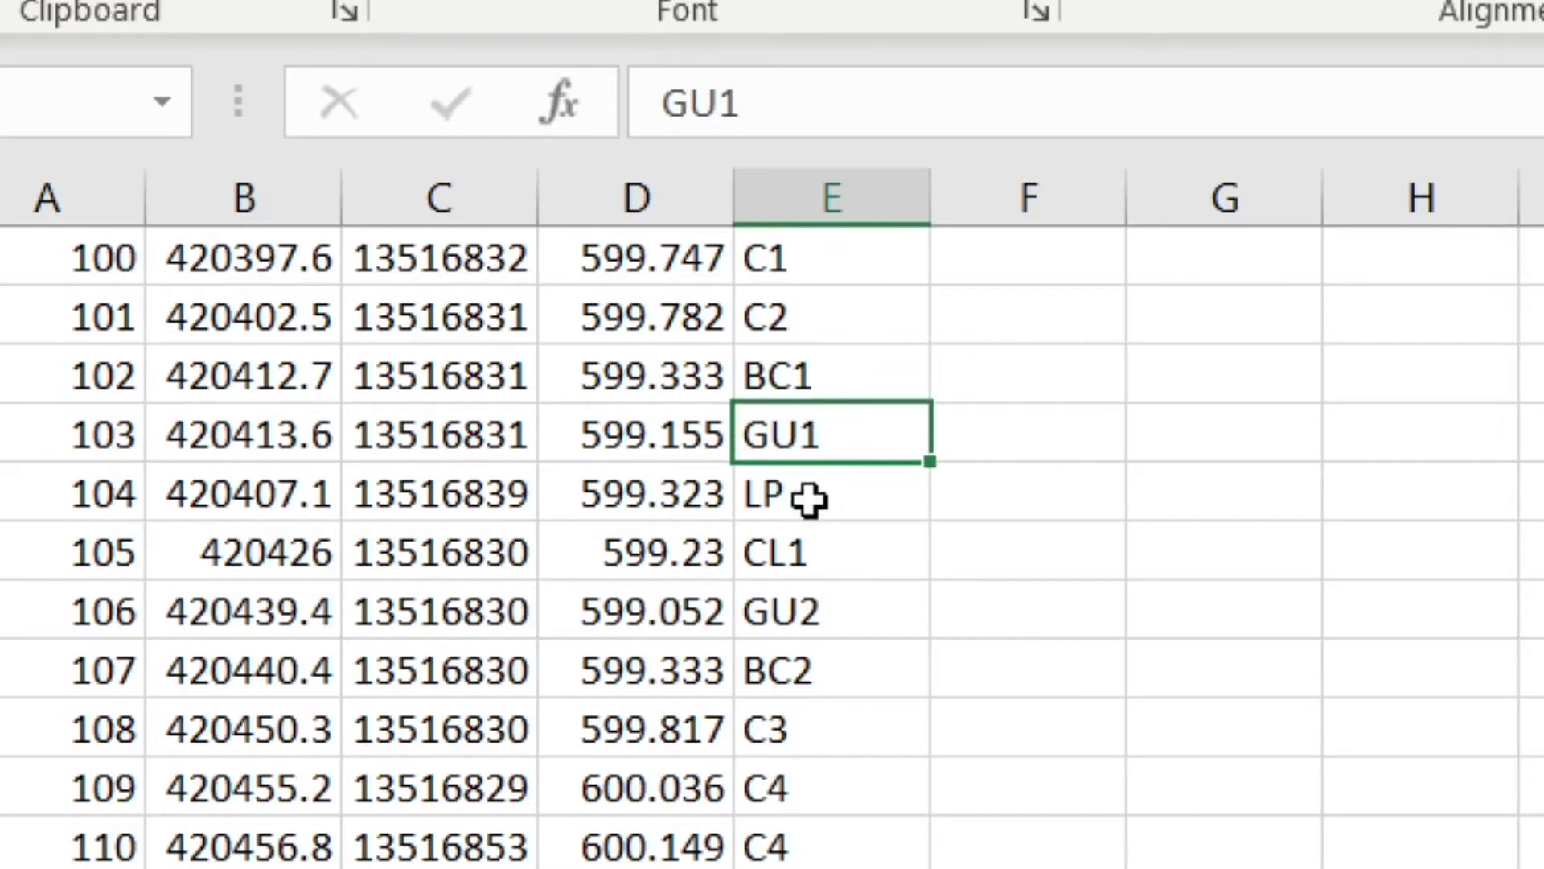
click(861, 489)
scroll(772, 636, down, 20)
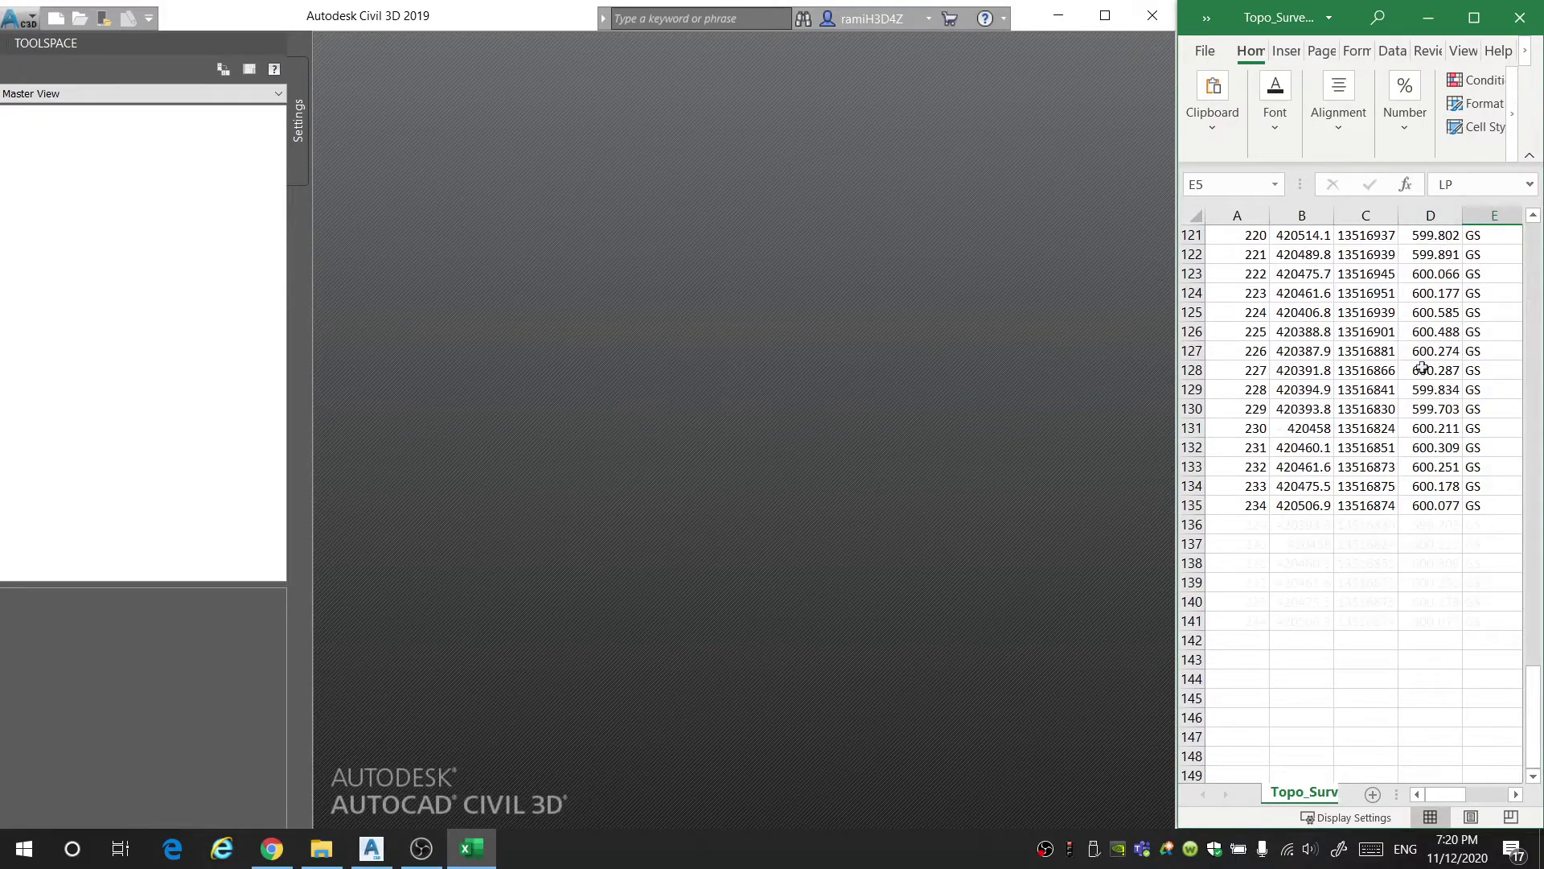
Bring Civil 3D forward and start a new drawing to show the SURVEYING templates.
scroll(1440, 374, up, 20)
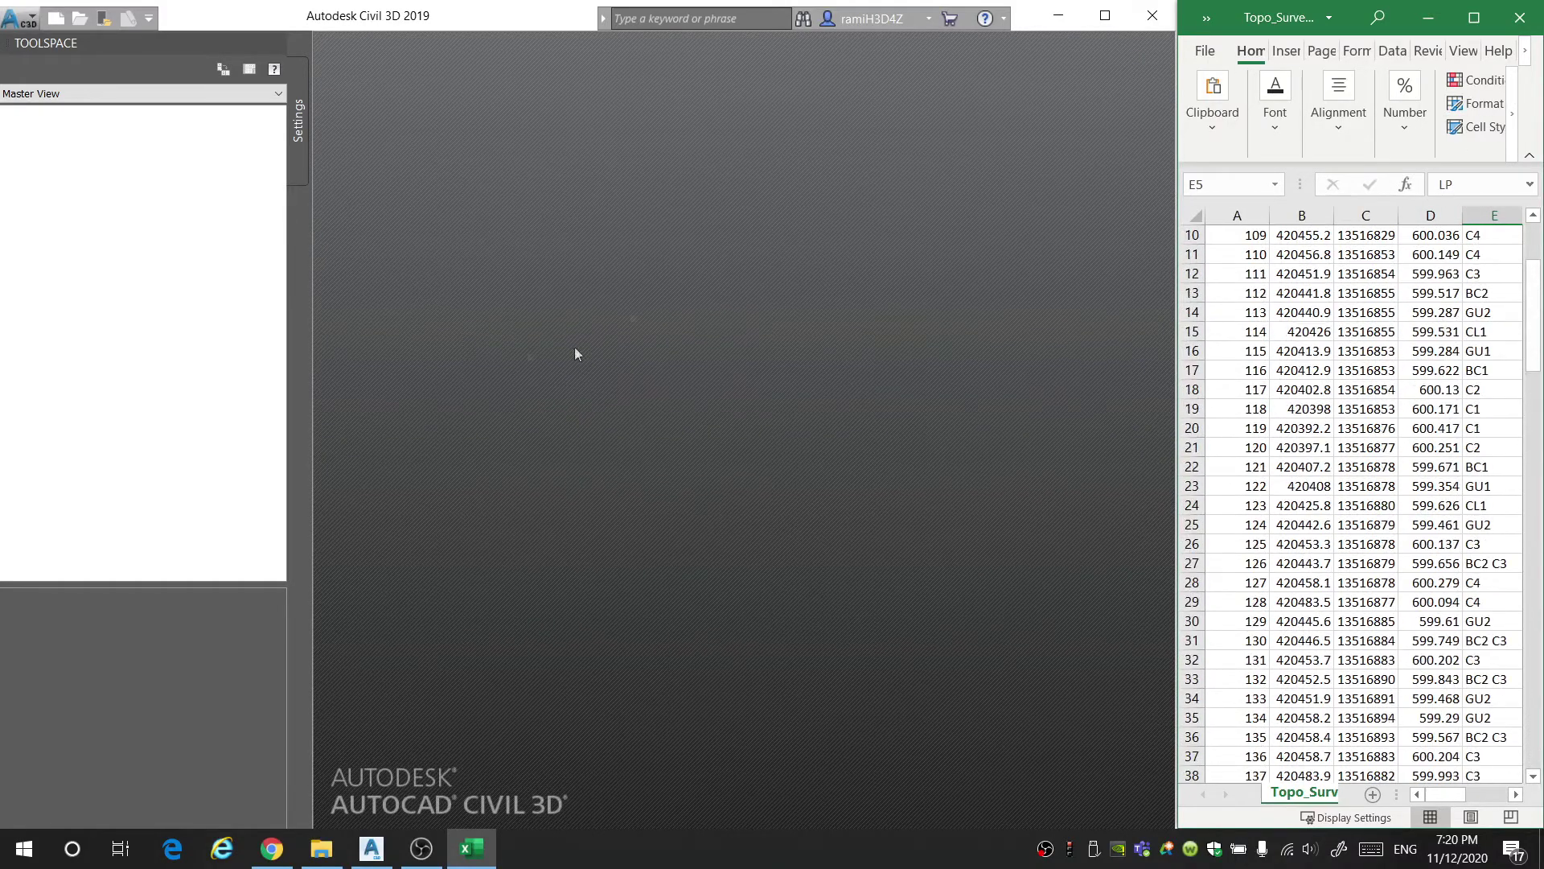
click(24, 25)
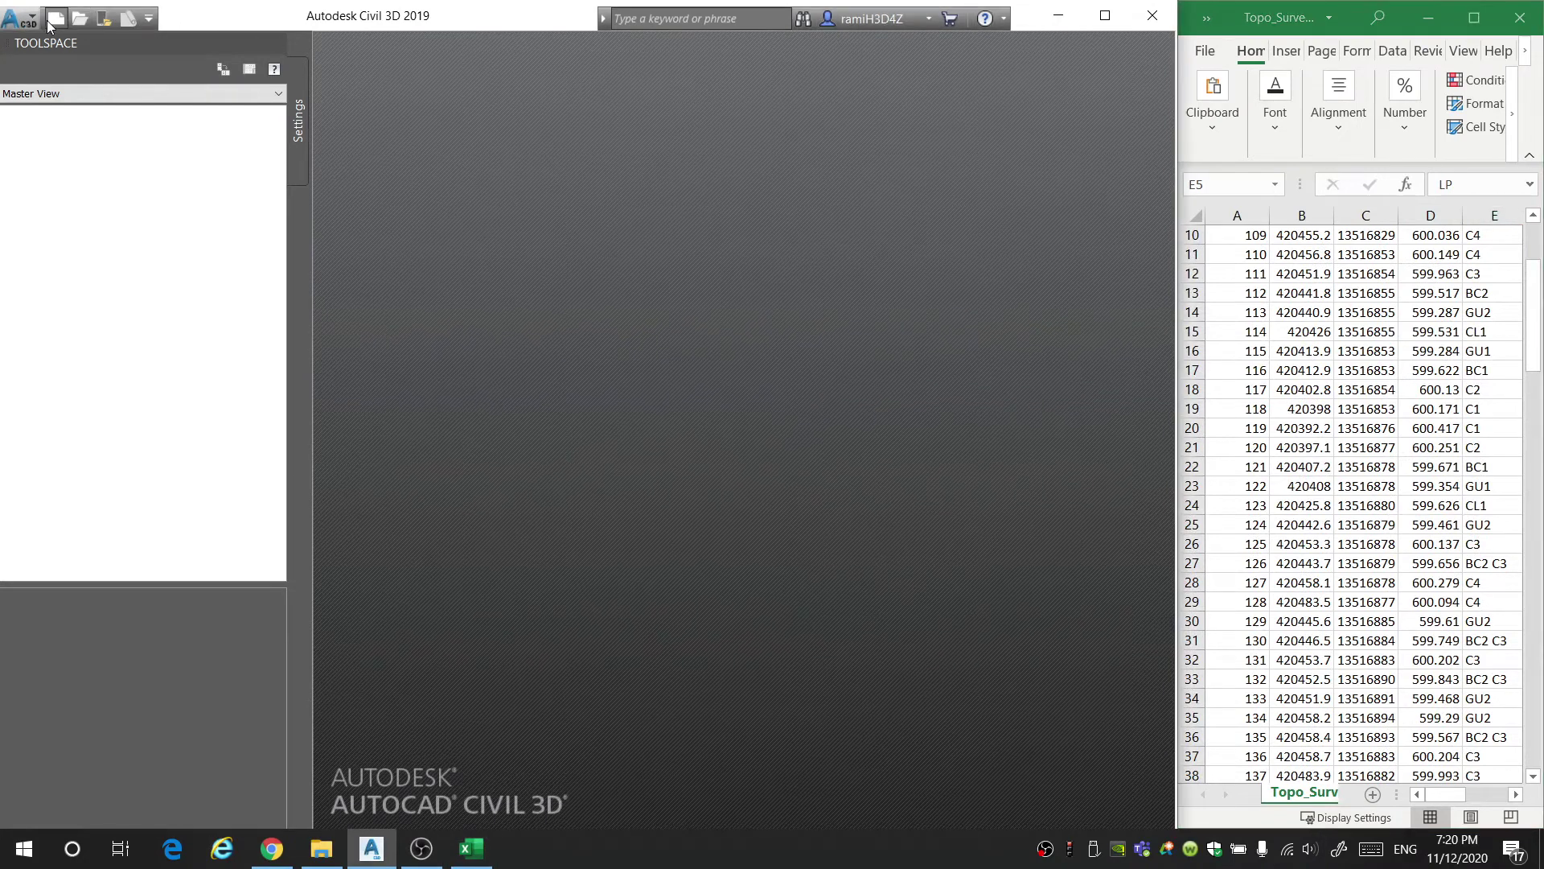
key(ctrl+n)
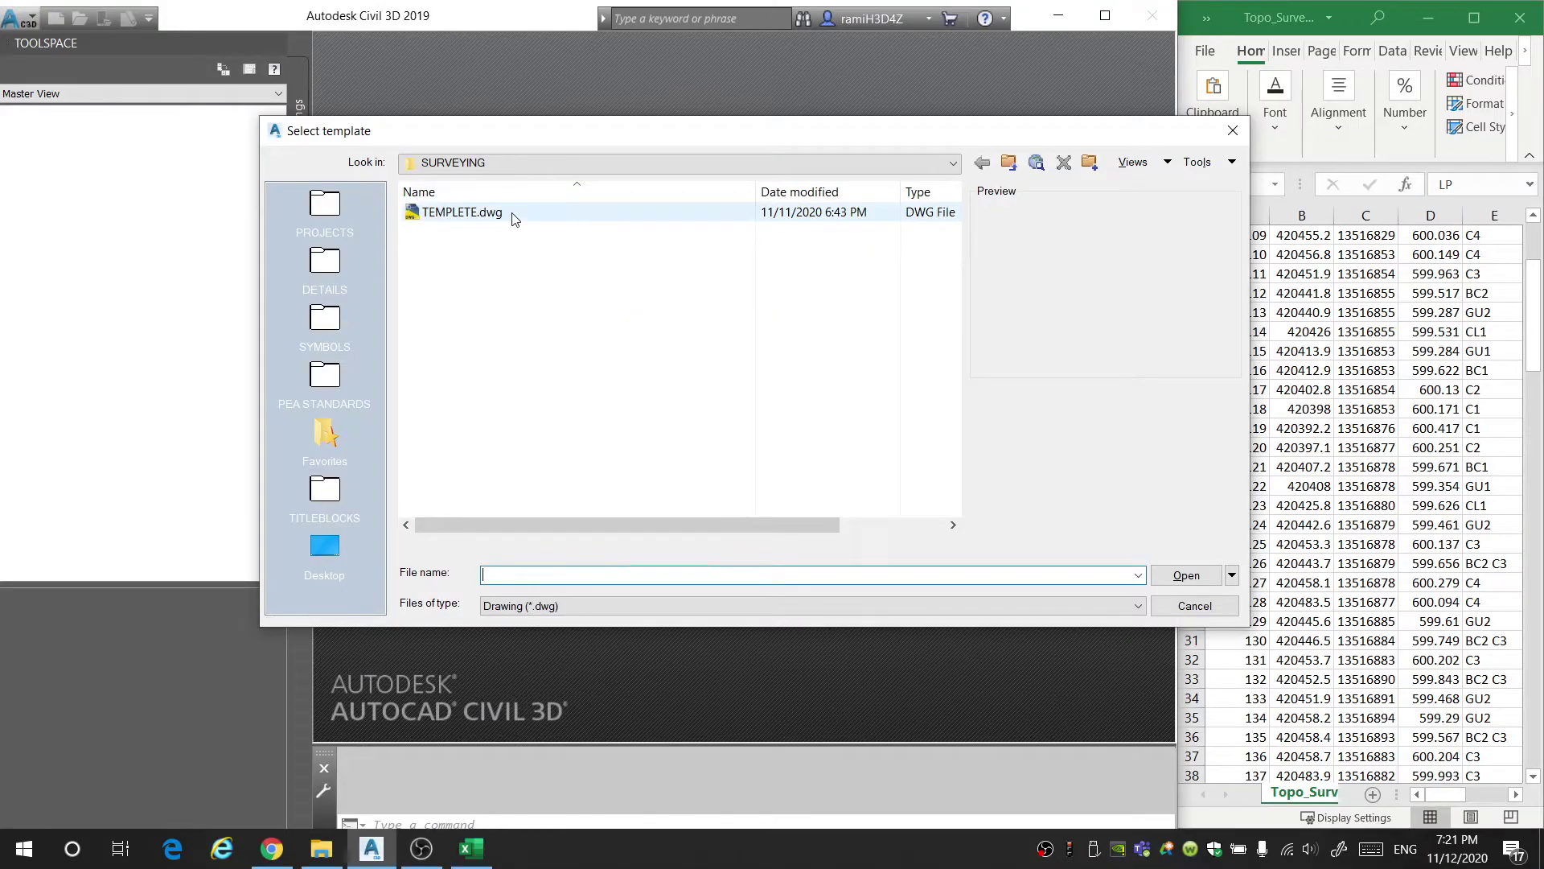
Create Drawing3 from TEMPLETE.dwg with Files of type set to Drawing (*.dwg).
click(514, 217)
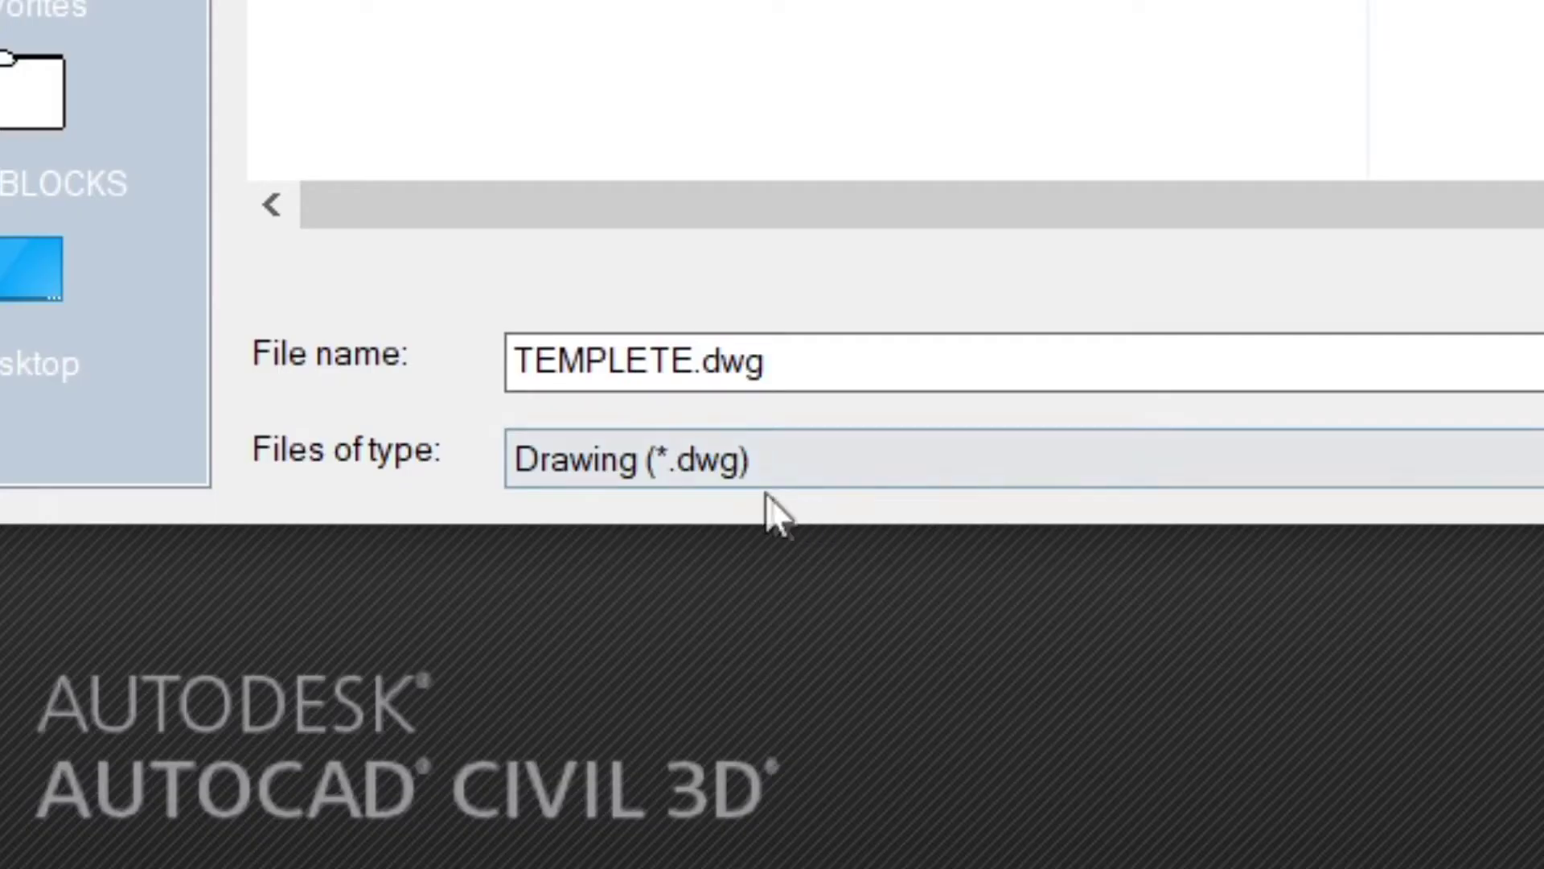
click(571, 611)
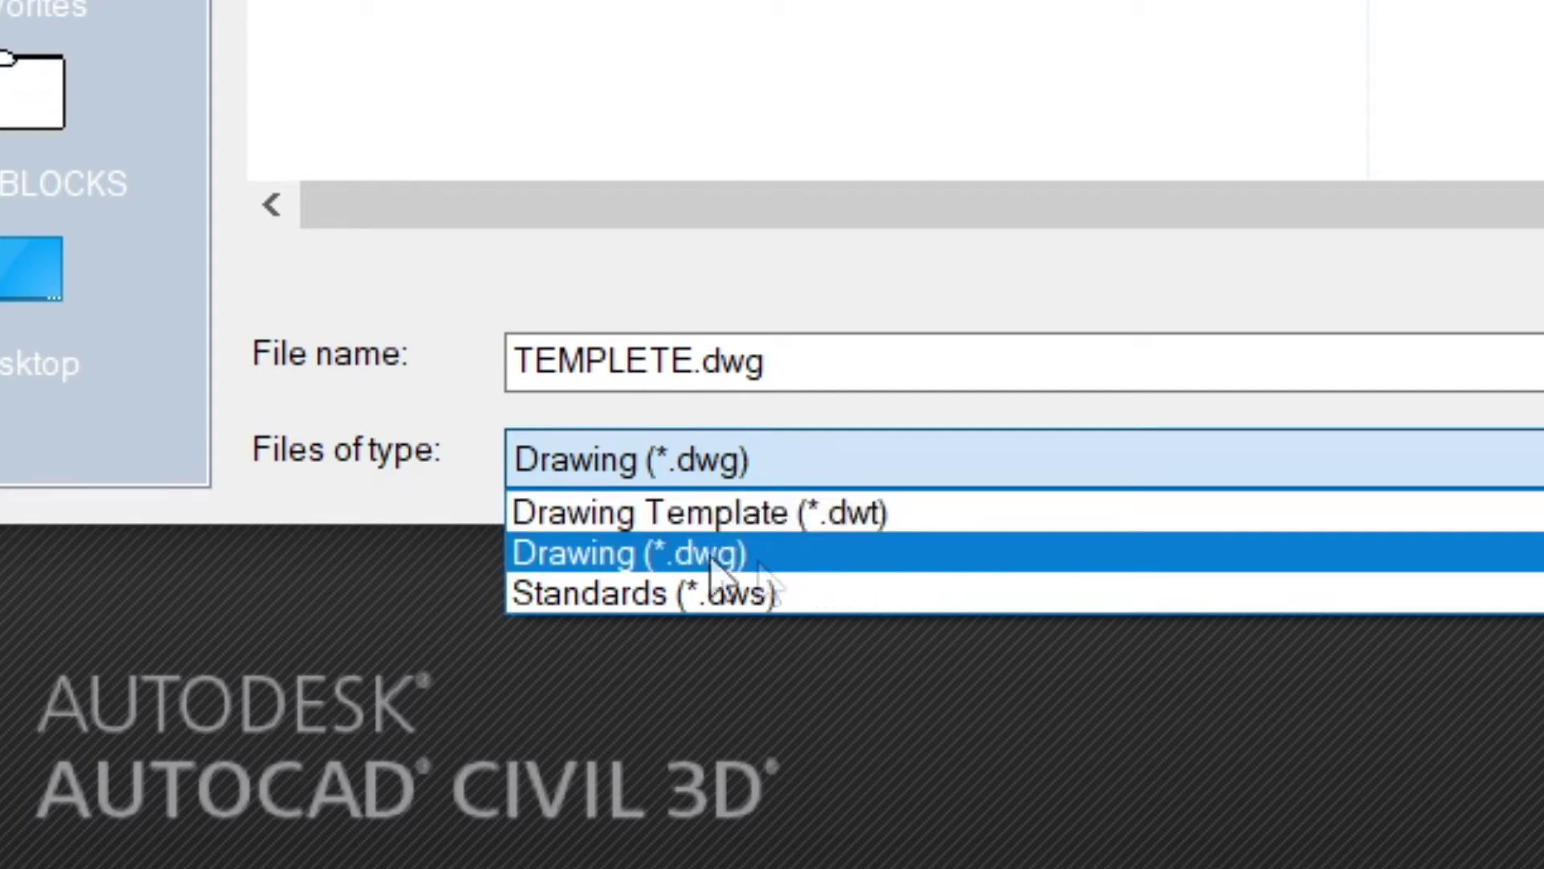
click(655, 550)
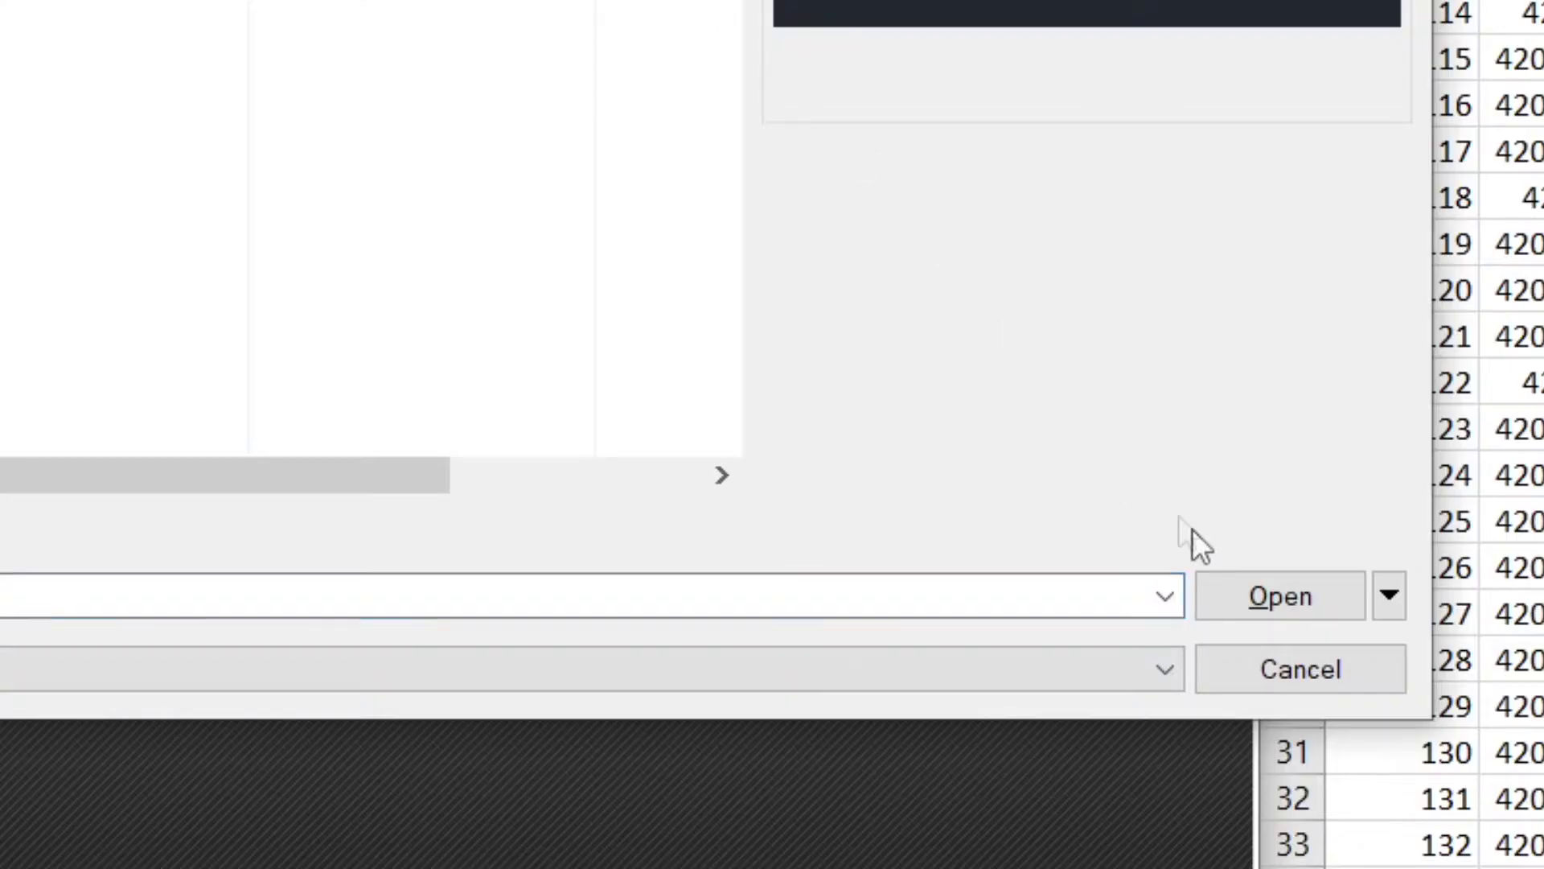
click(1219, 593)
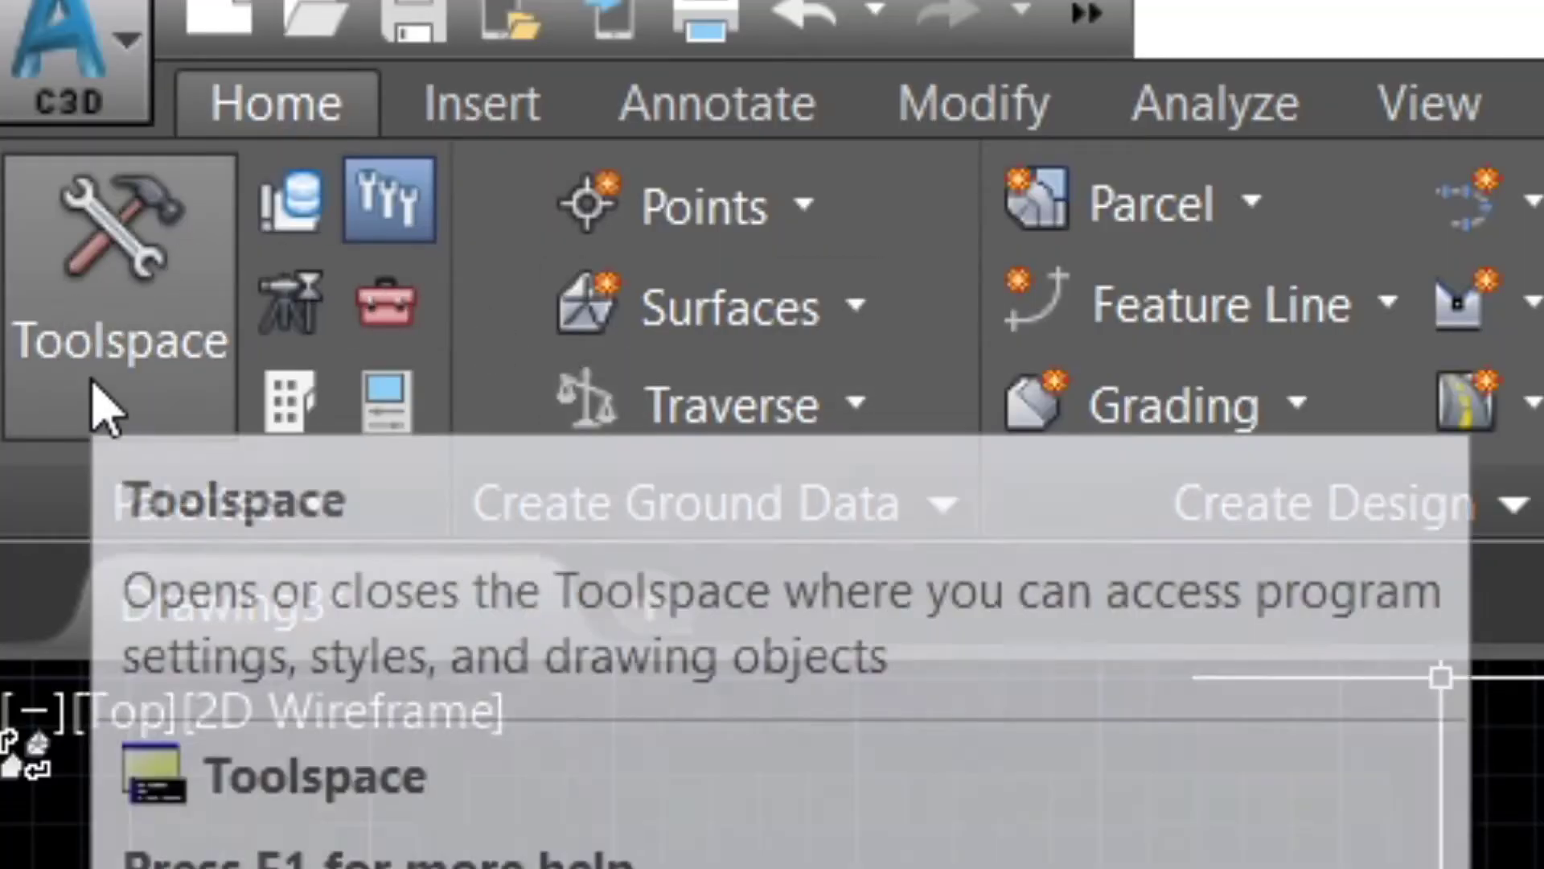
In Toolspace Settings, expand Point and create a new set under Description Key Sets.
click(98, 405)
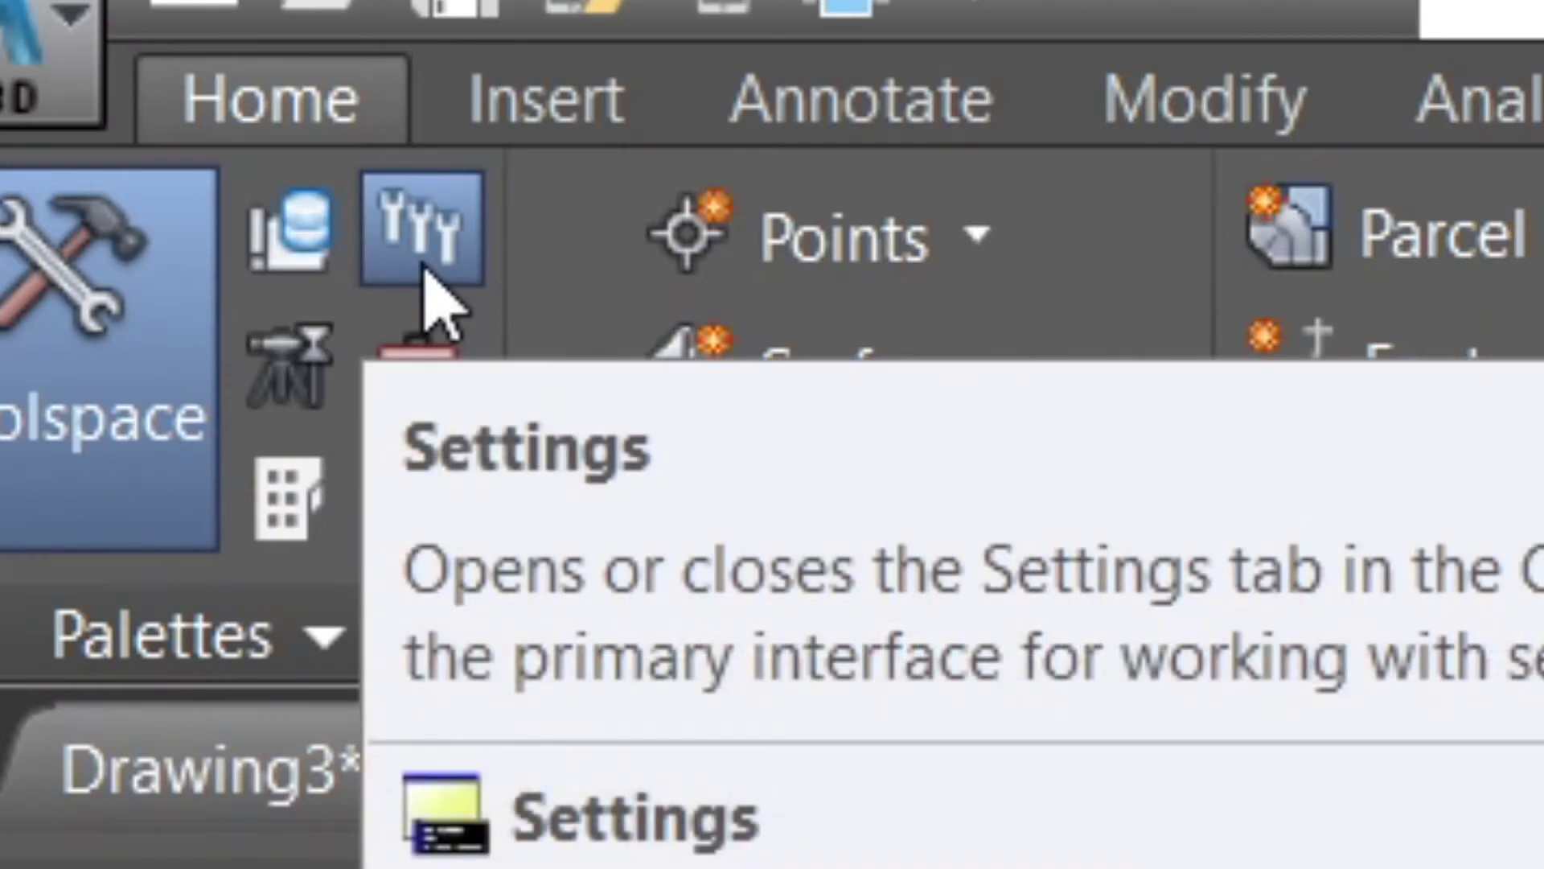
click(426, 296)
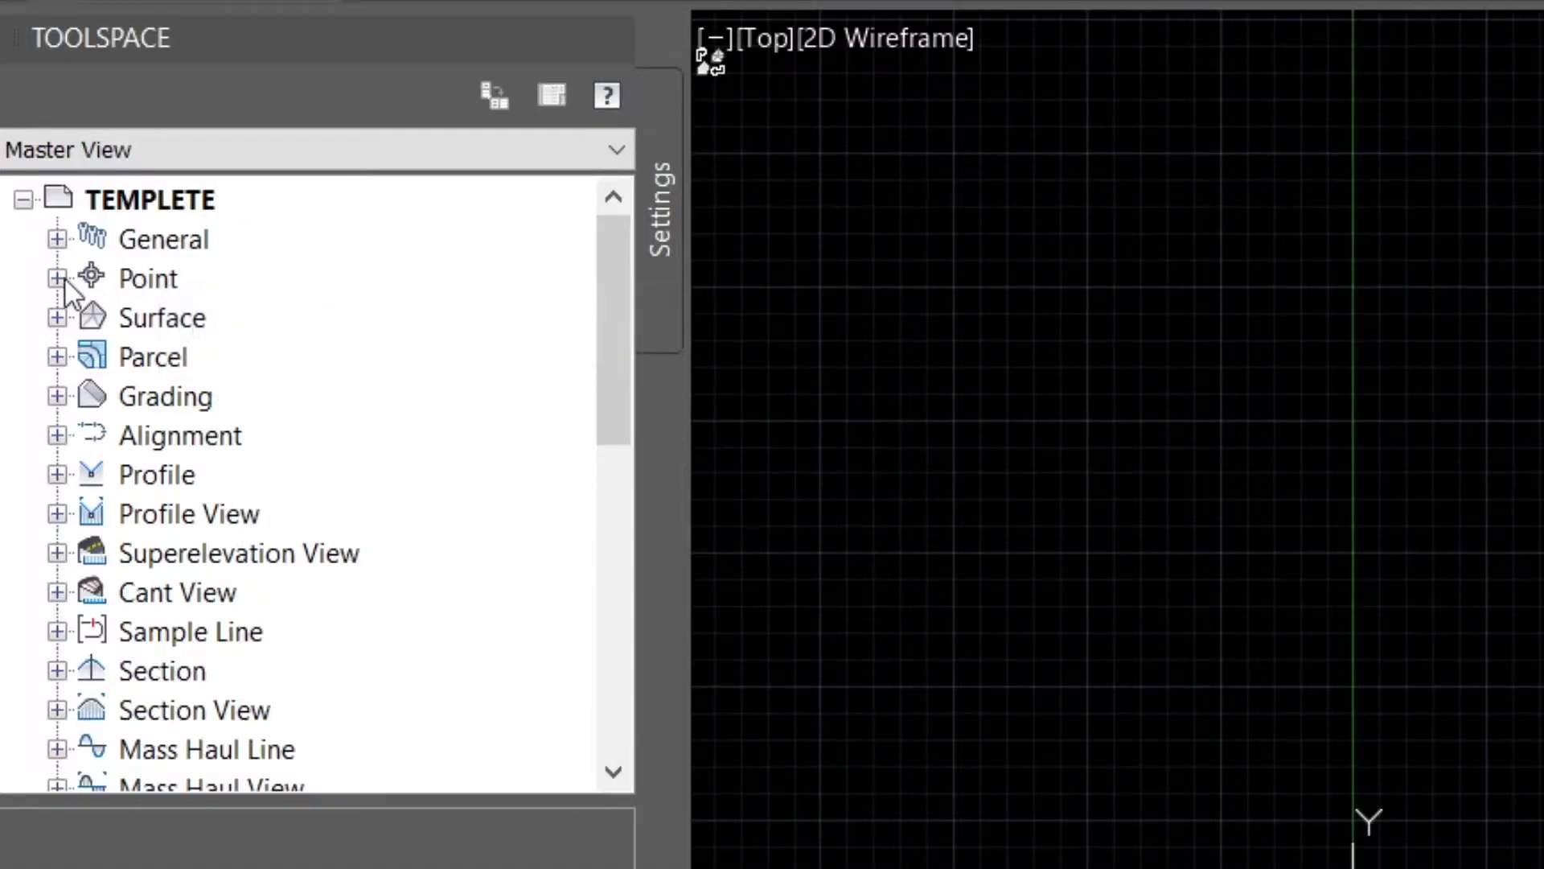
click(58, 278)
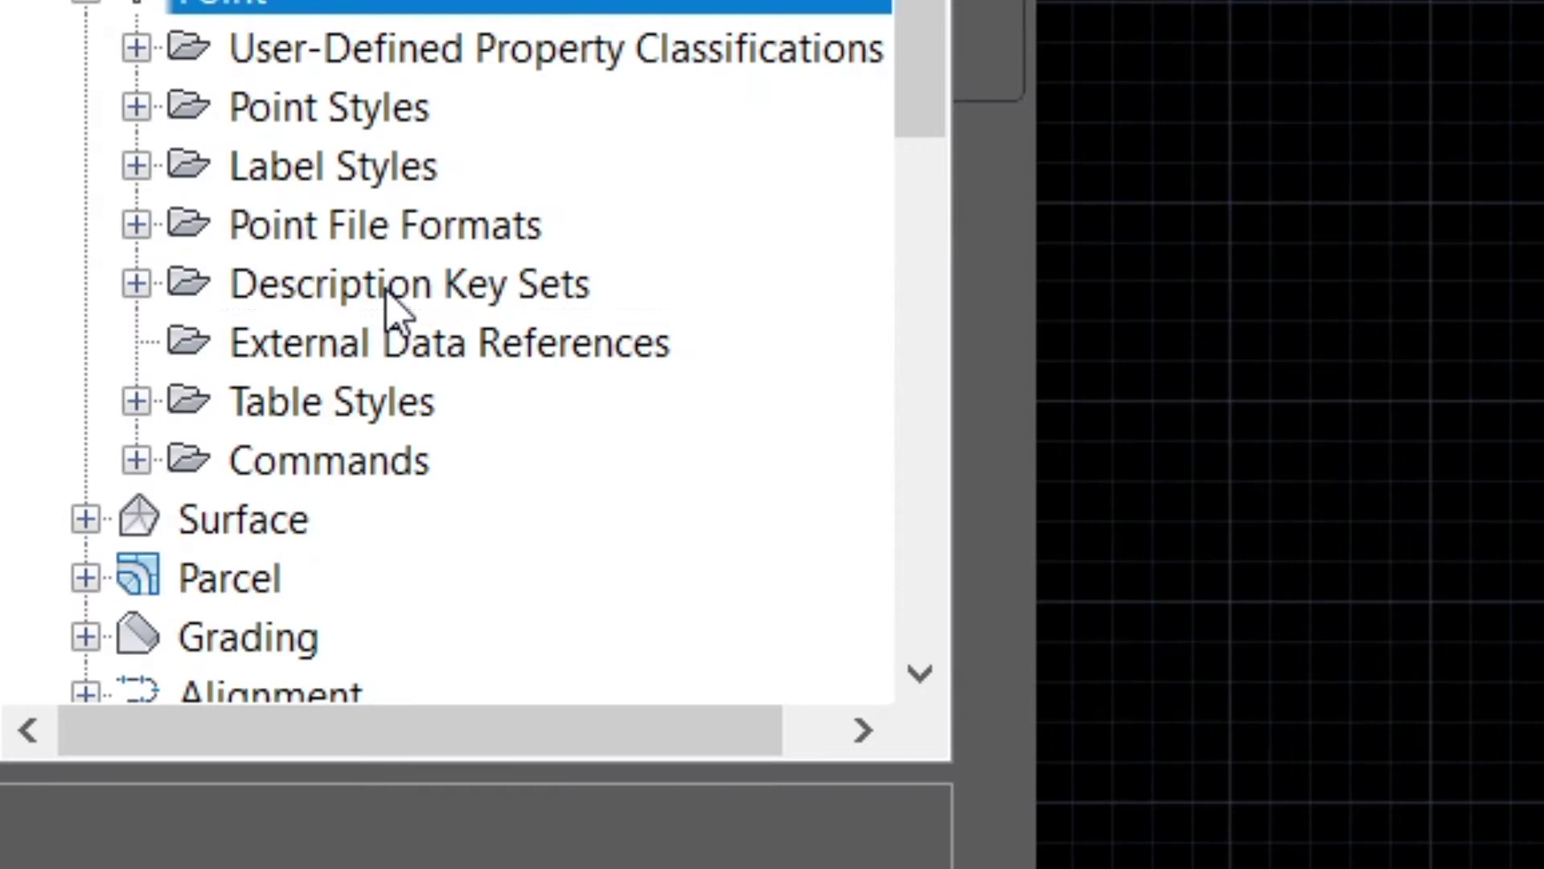
click(259, 482)
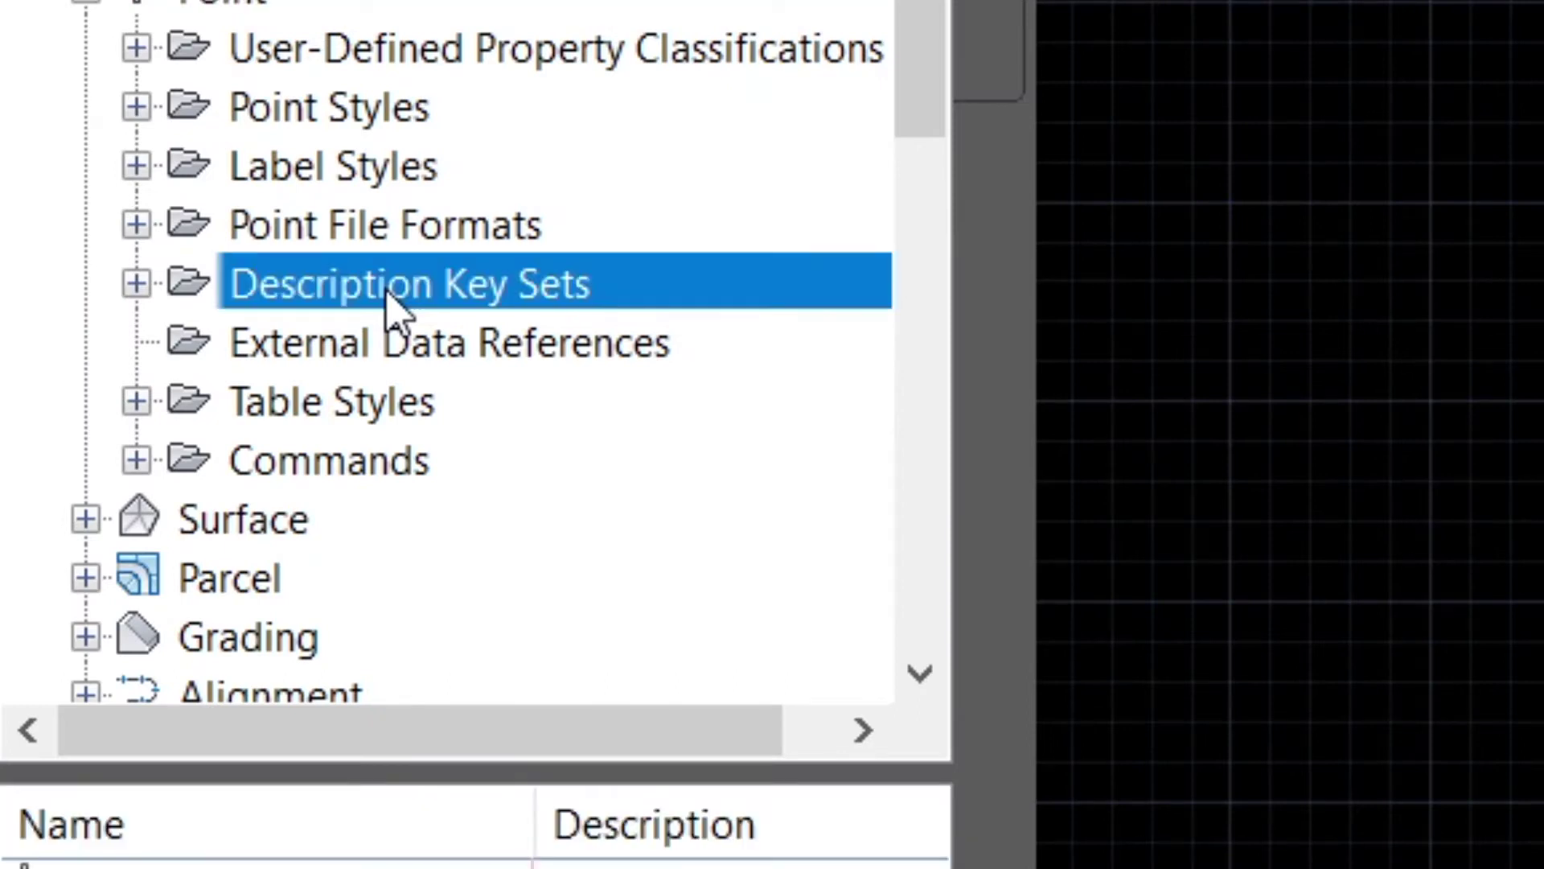
right_click(387, 294)
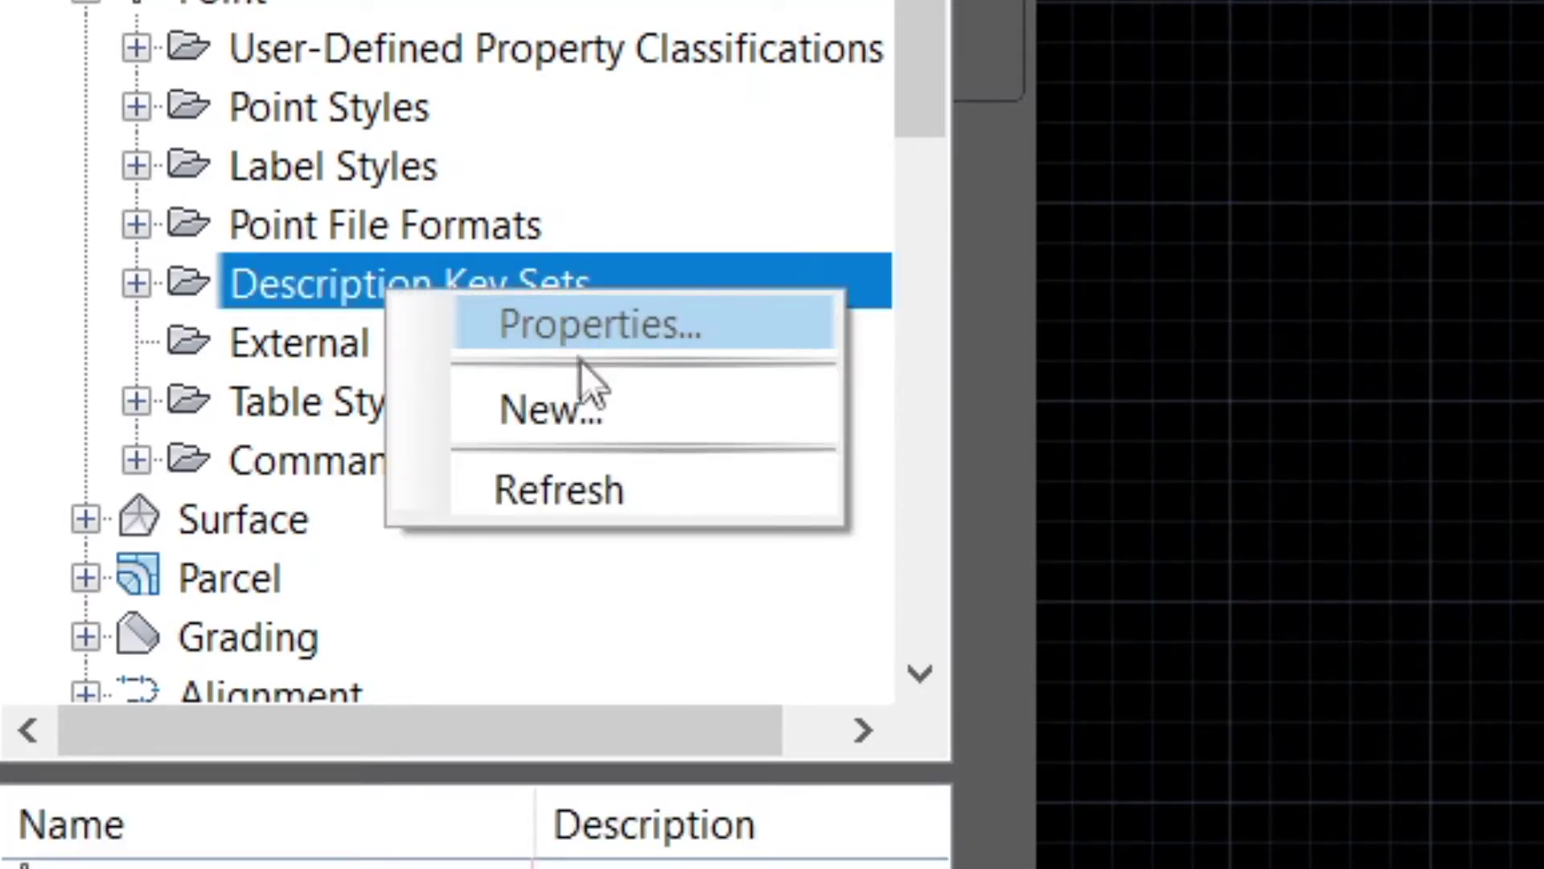
click(700, 418)
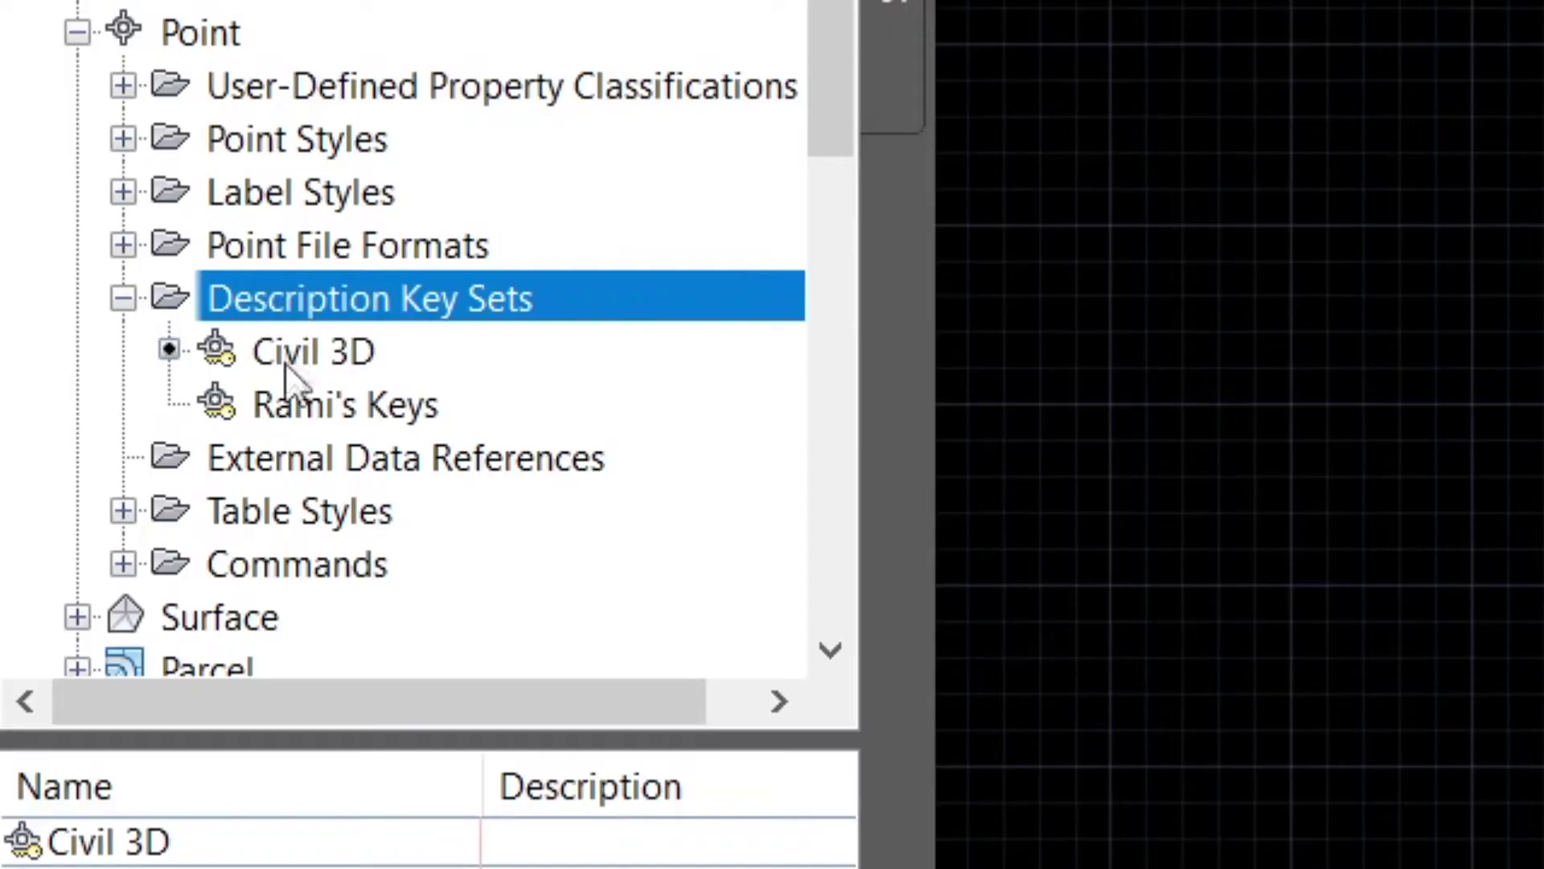
Edit the new description key set's keys in the DescKey Editor.
click(285, 403)
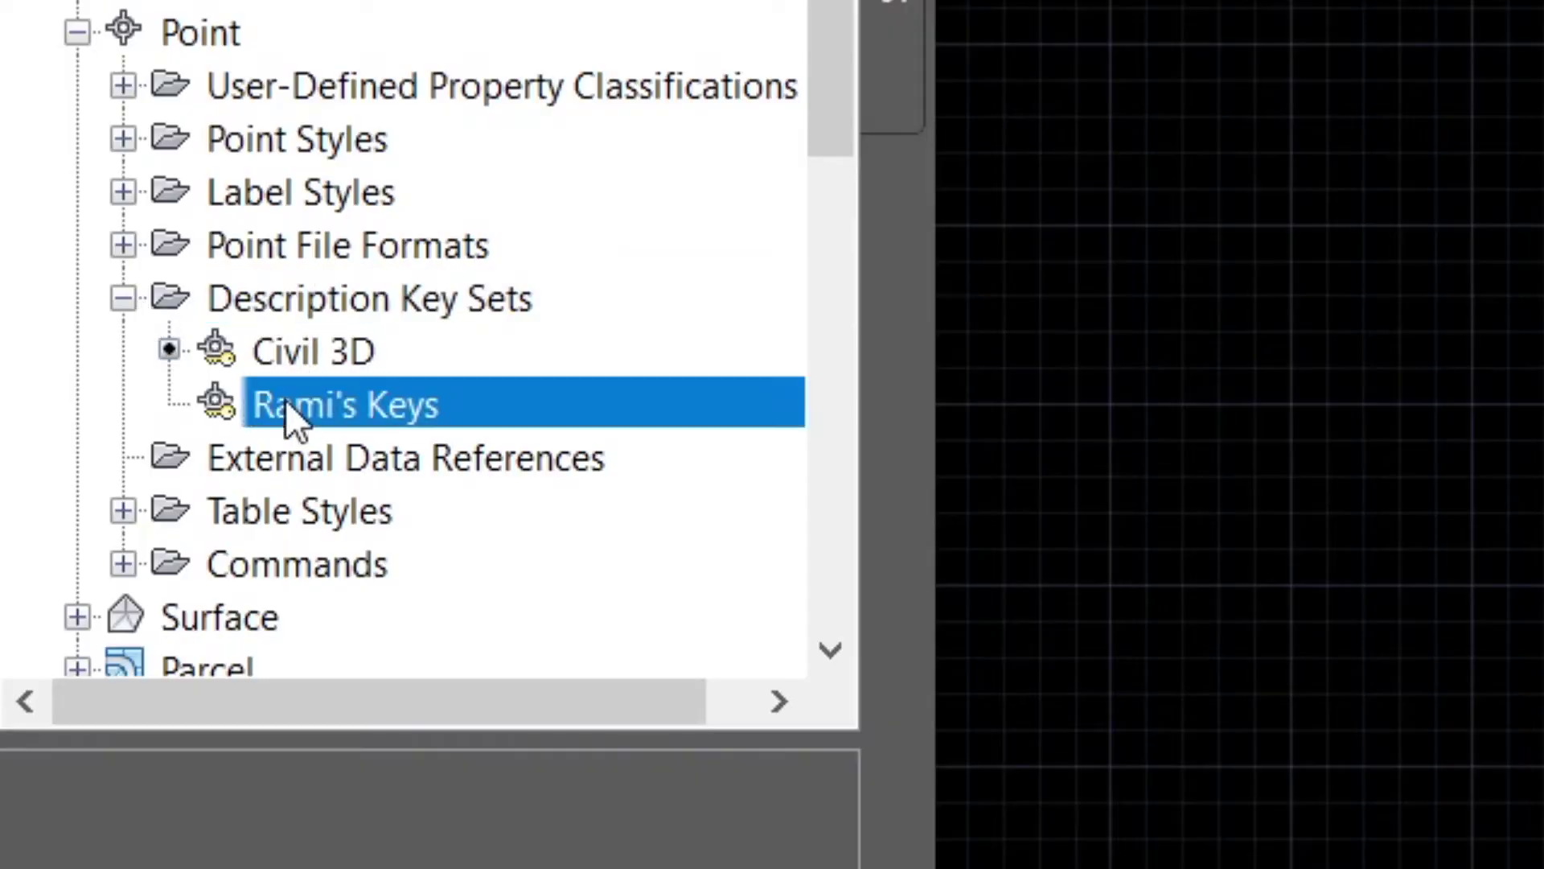
right_click(362, 402)
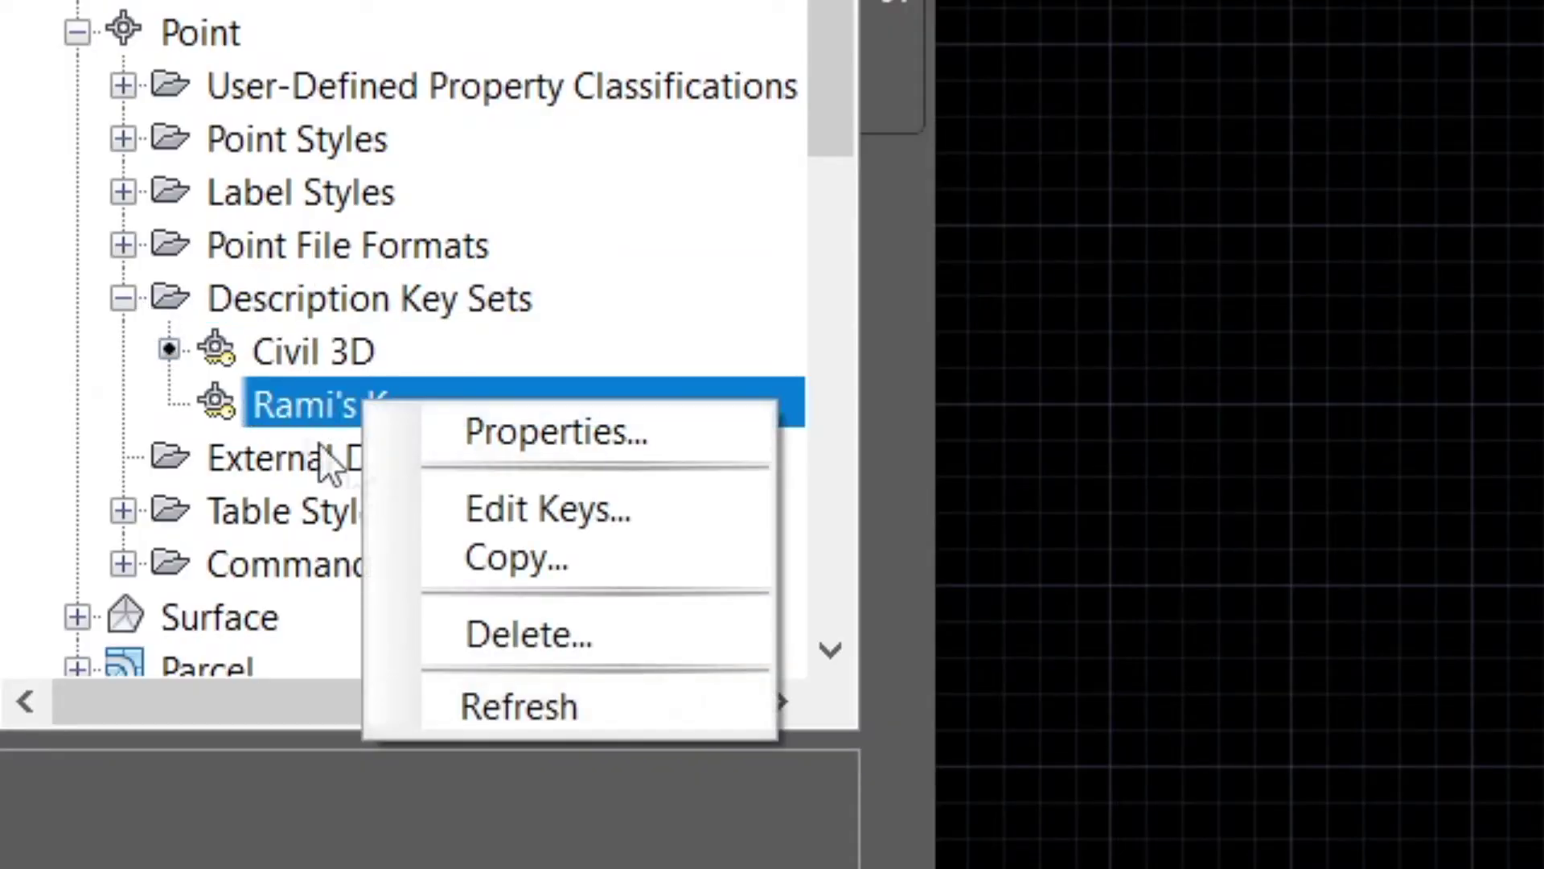
click(666, 508)
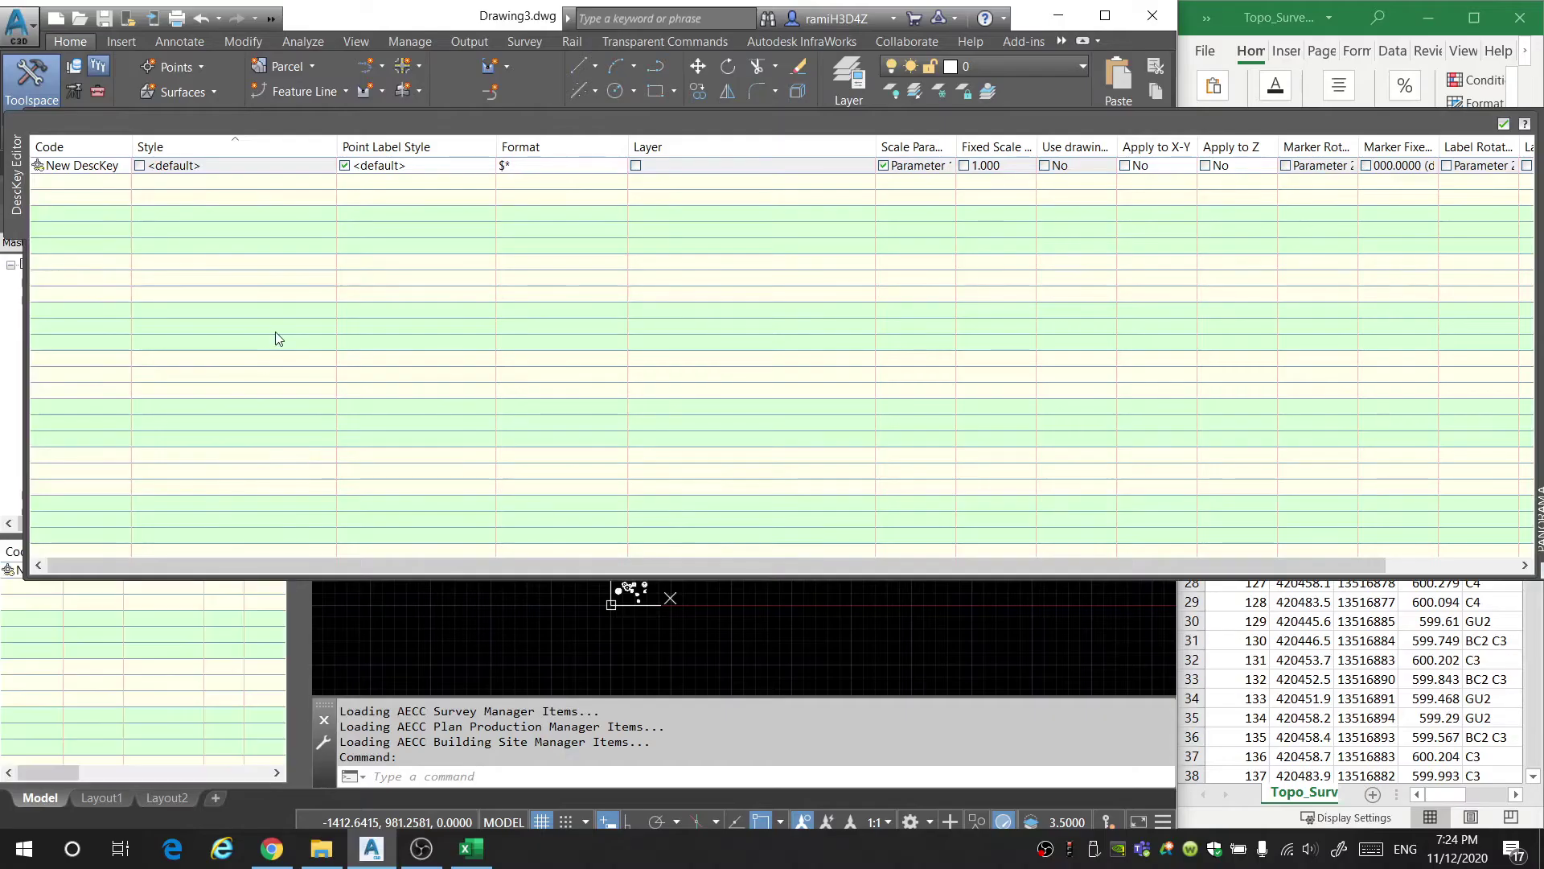
Replace the default New DescKey code with C*.
click(355, 221)
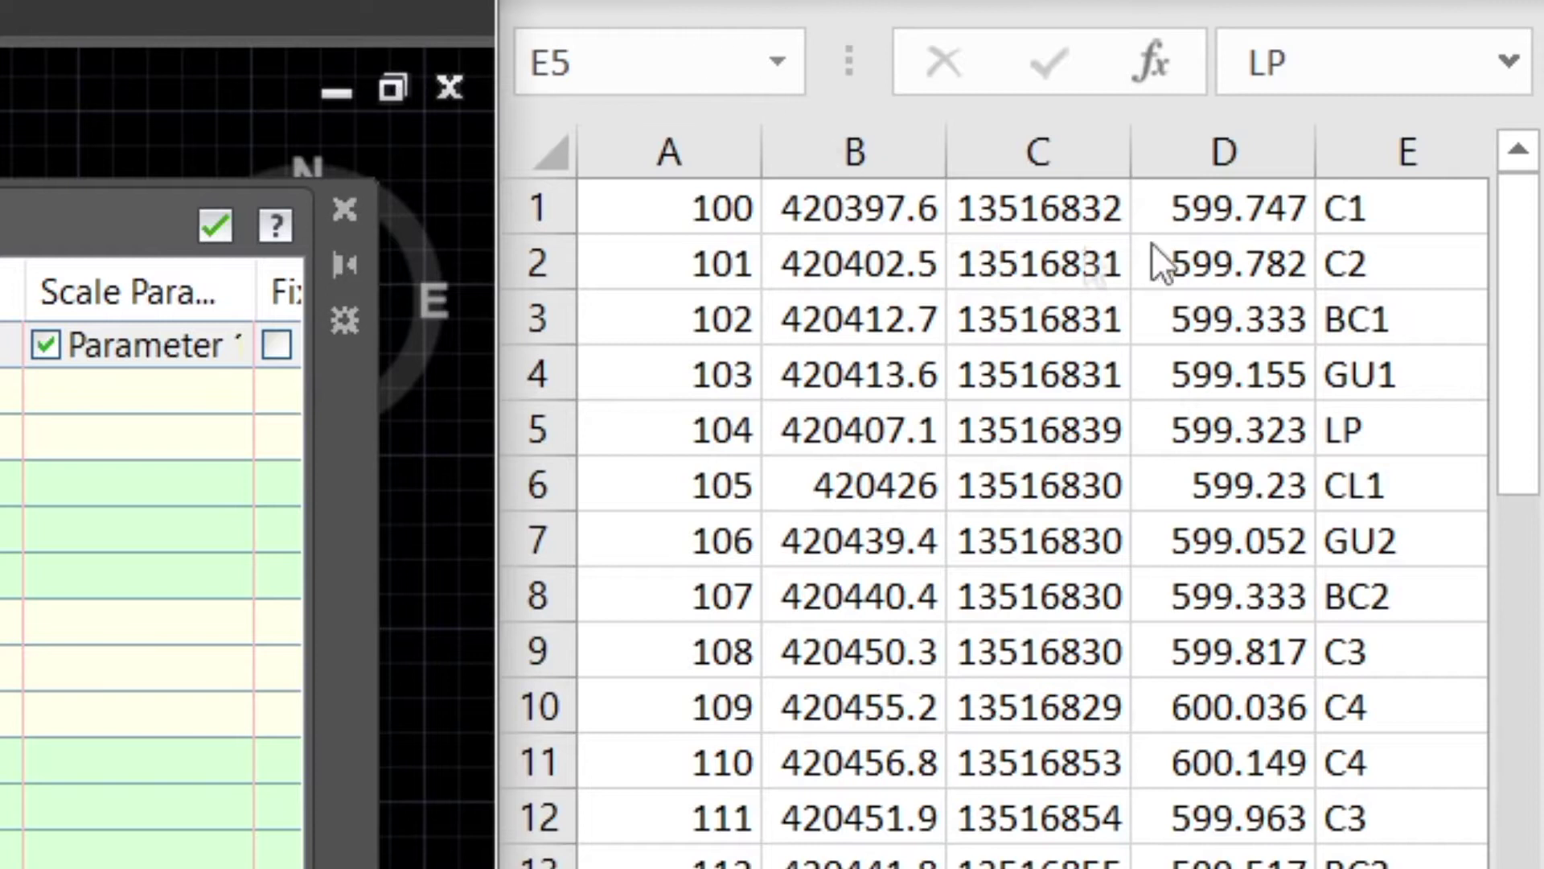
click(1371, 209)
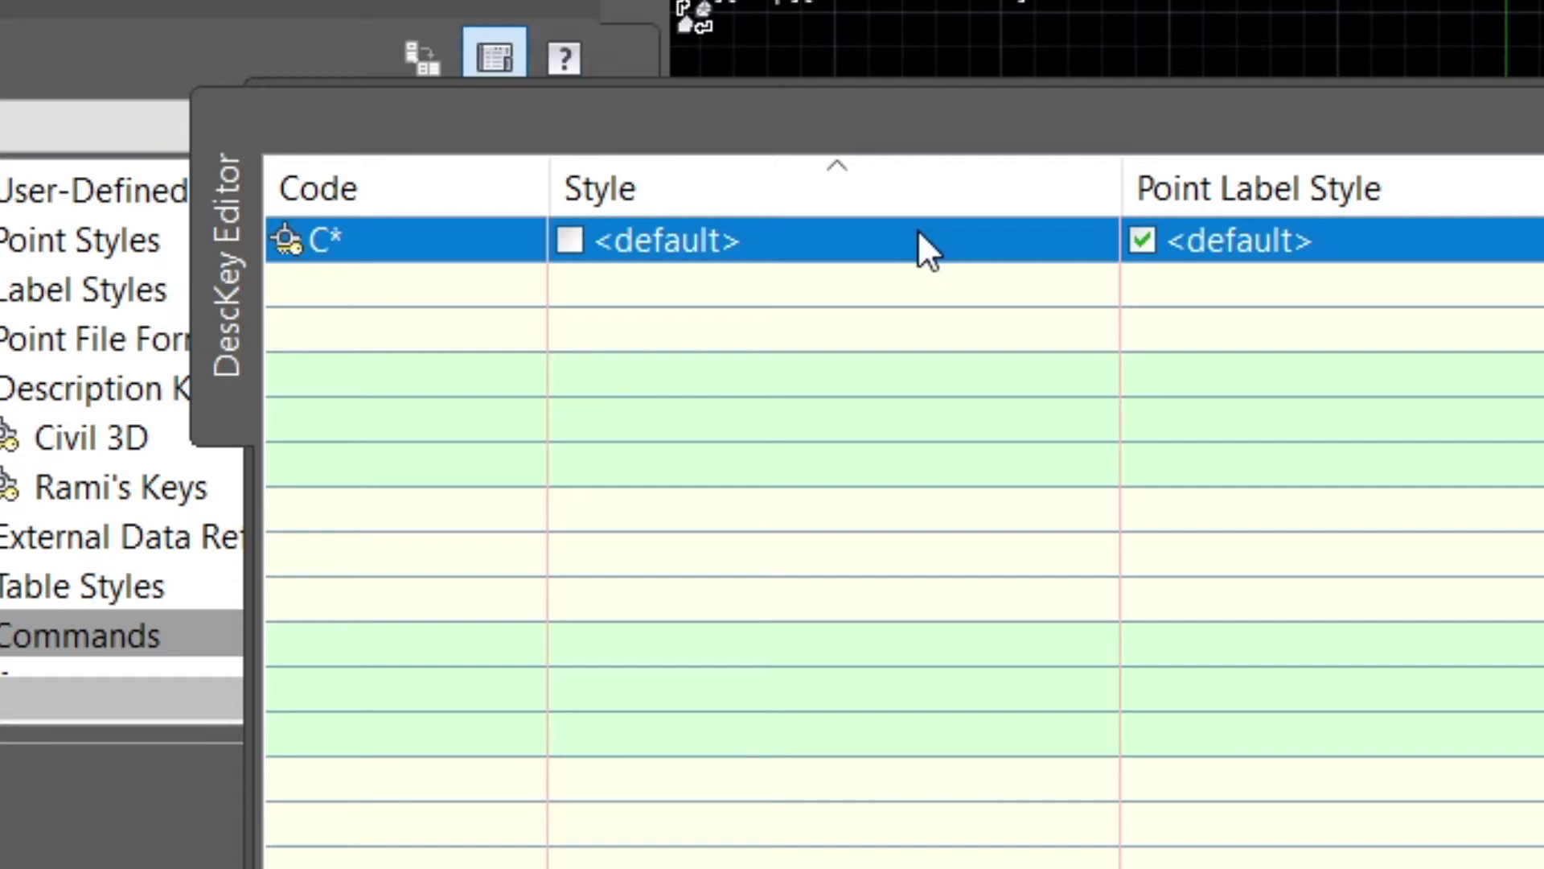
Give the C* key the Standard point style.
click(830, 241)
click(683, 277)
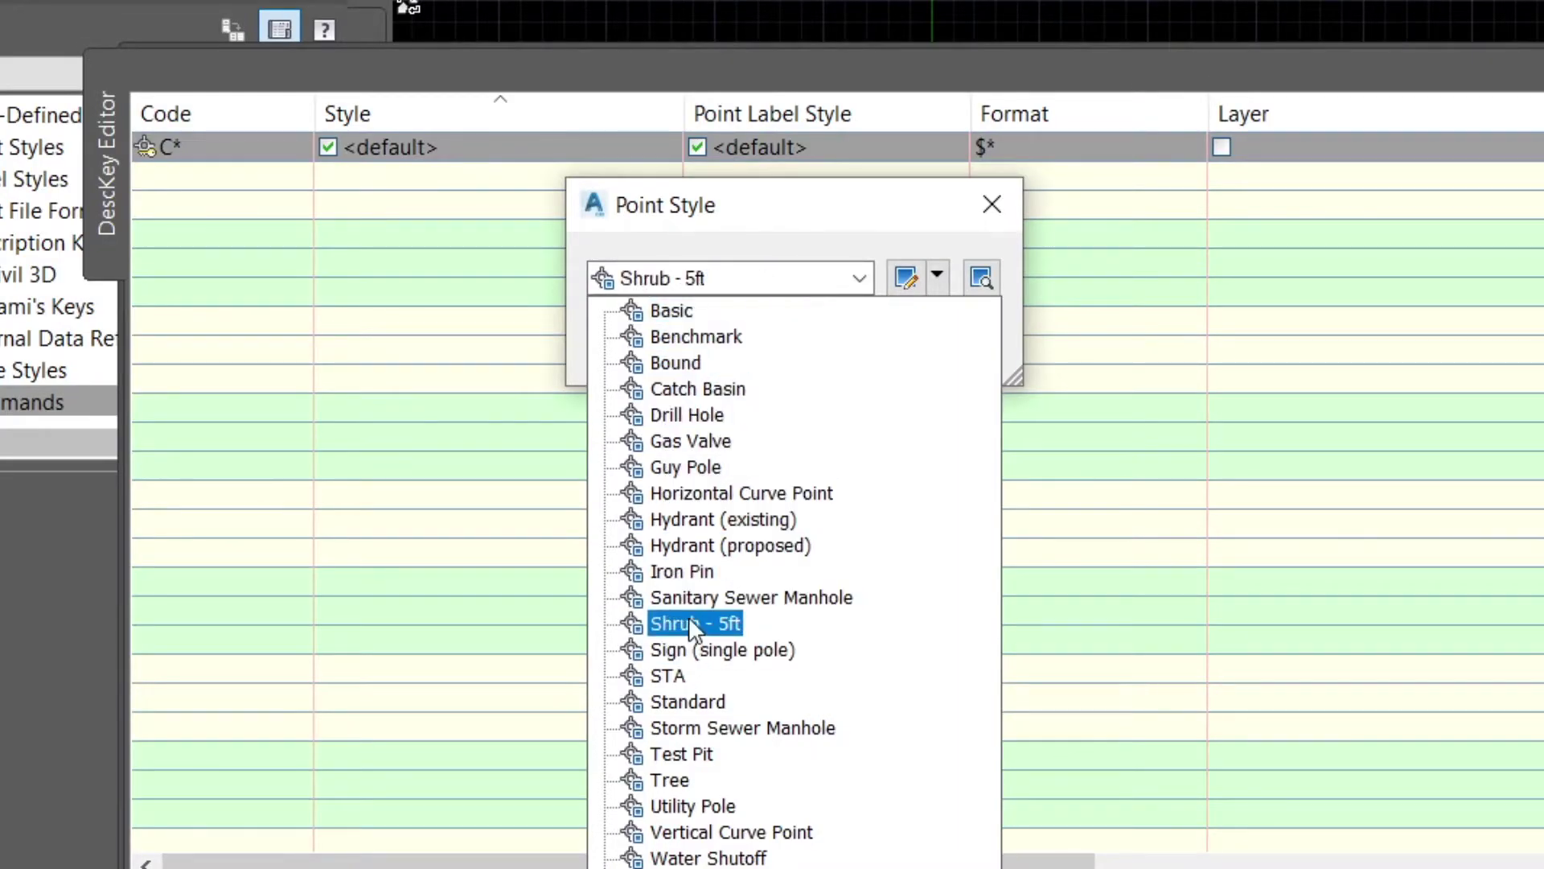
click(693, 702)
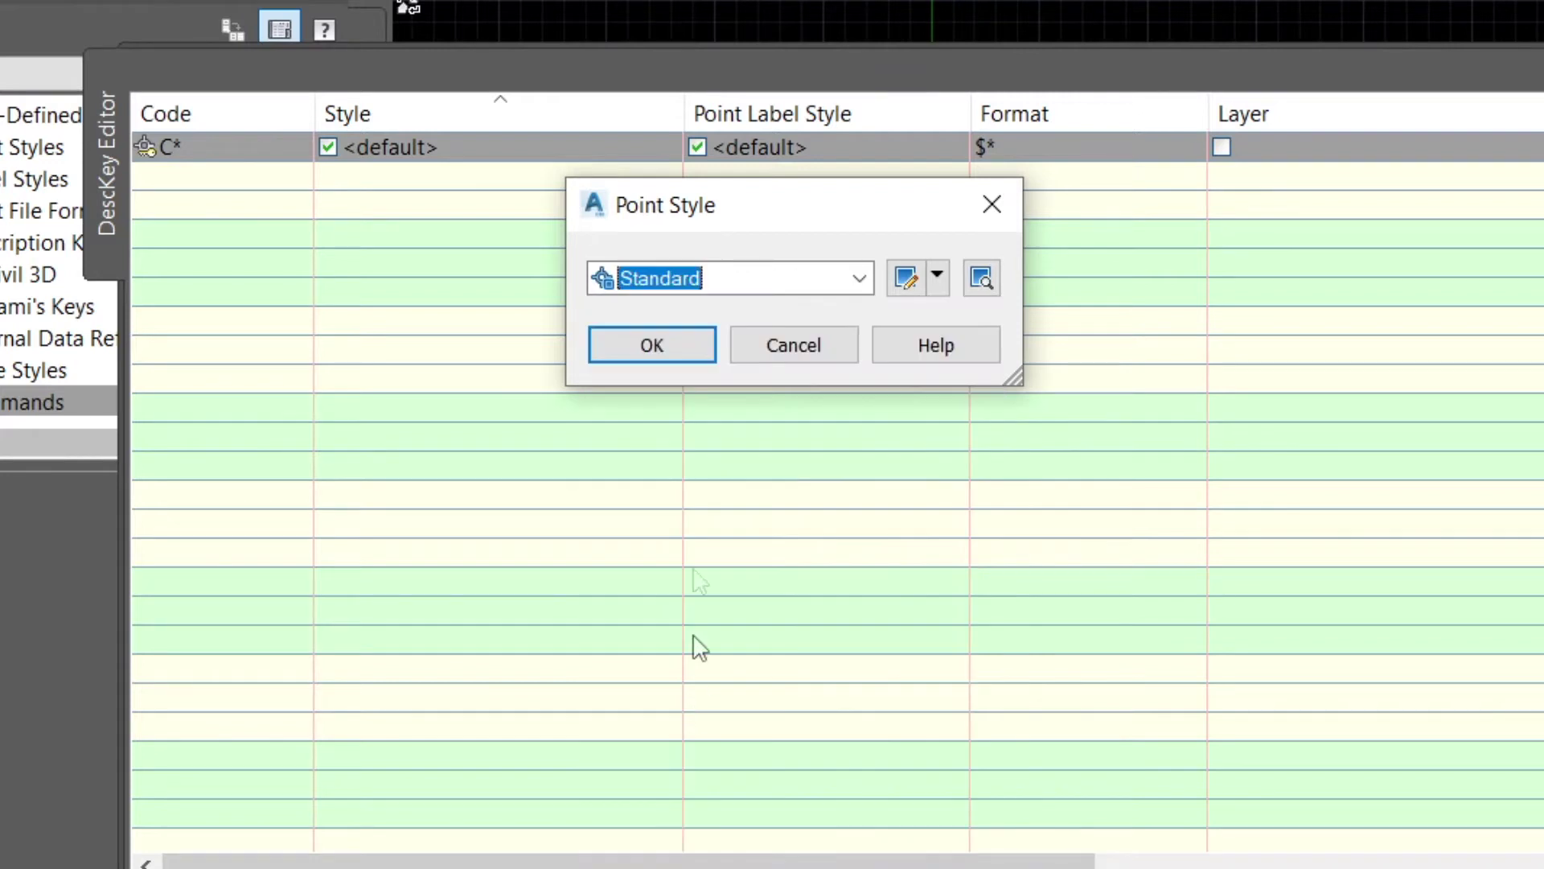
click(654, 343)
Set the C* key's point label style to Point#-Elevation-Description.
click(756, 147)
click(859, 278)
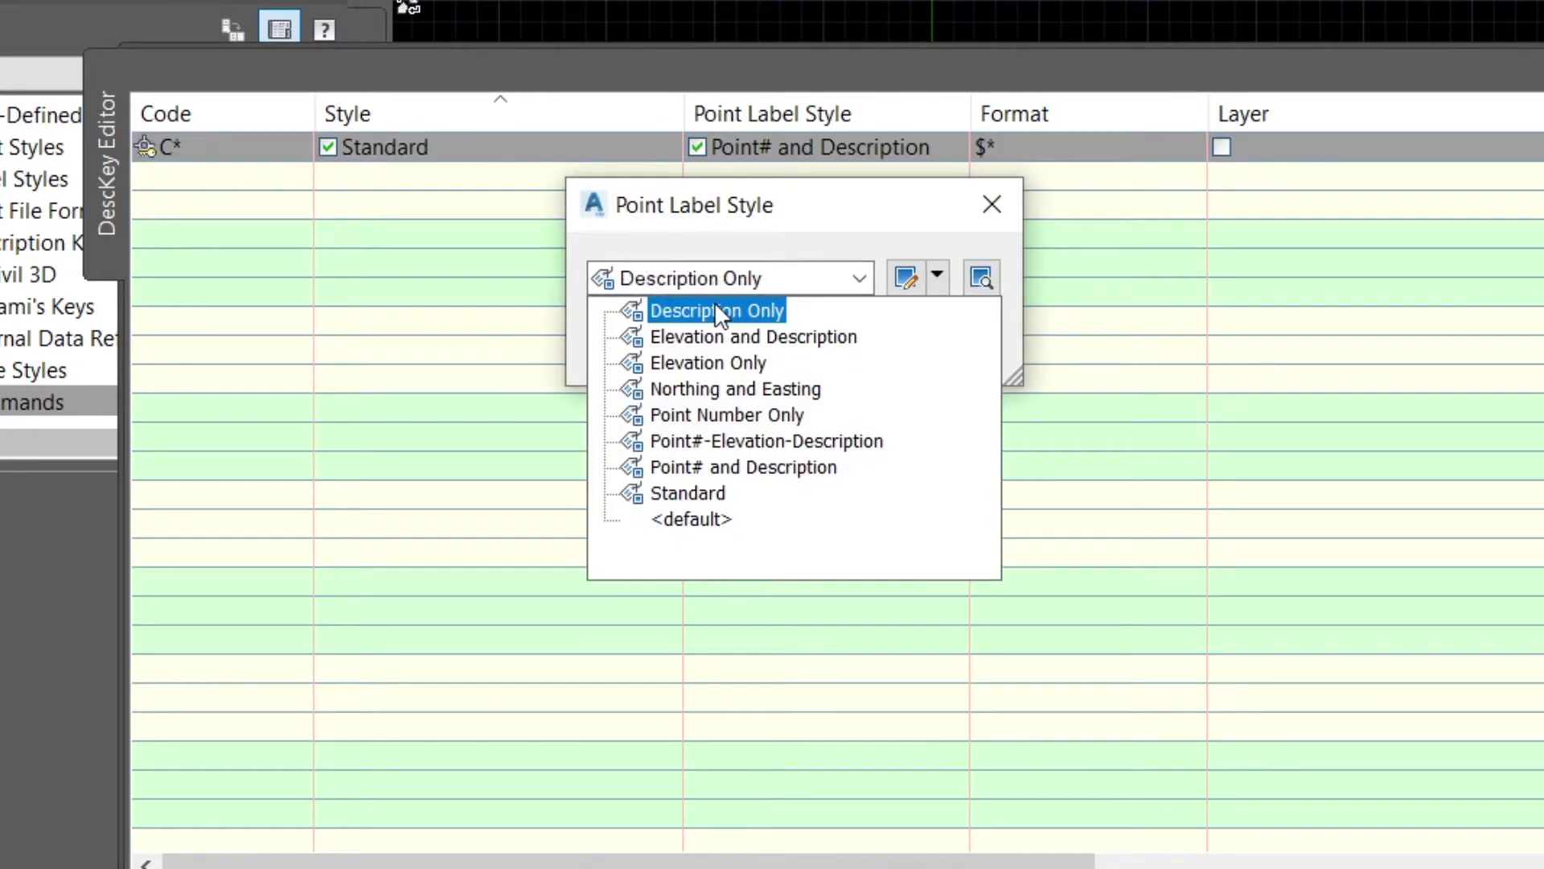
click(719, 440)
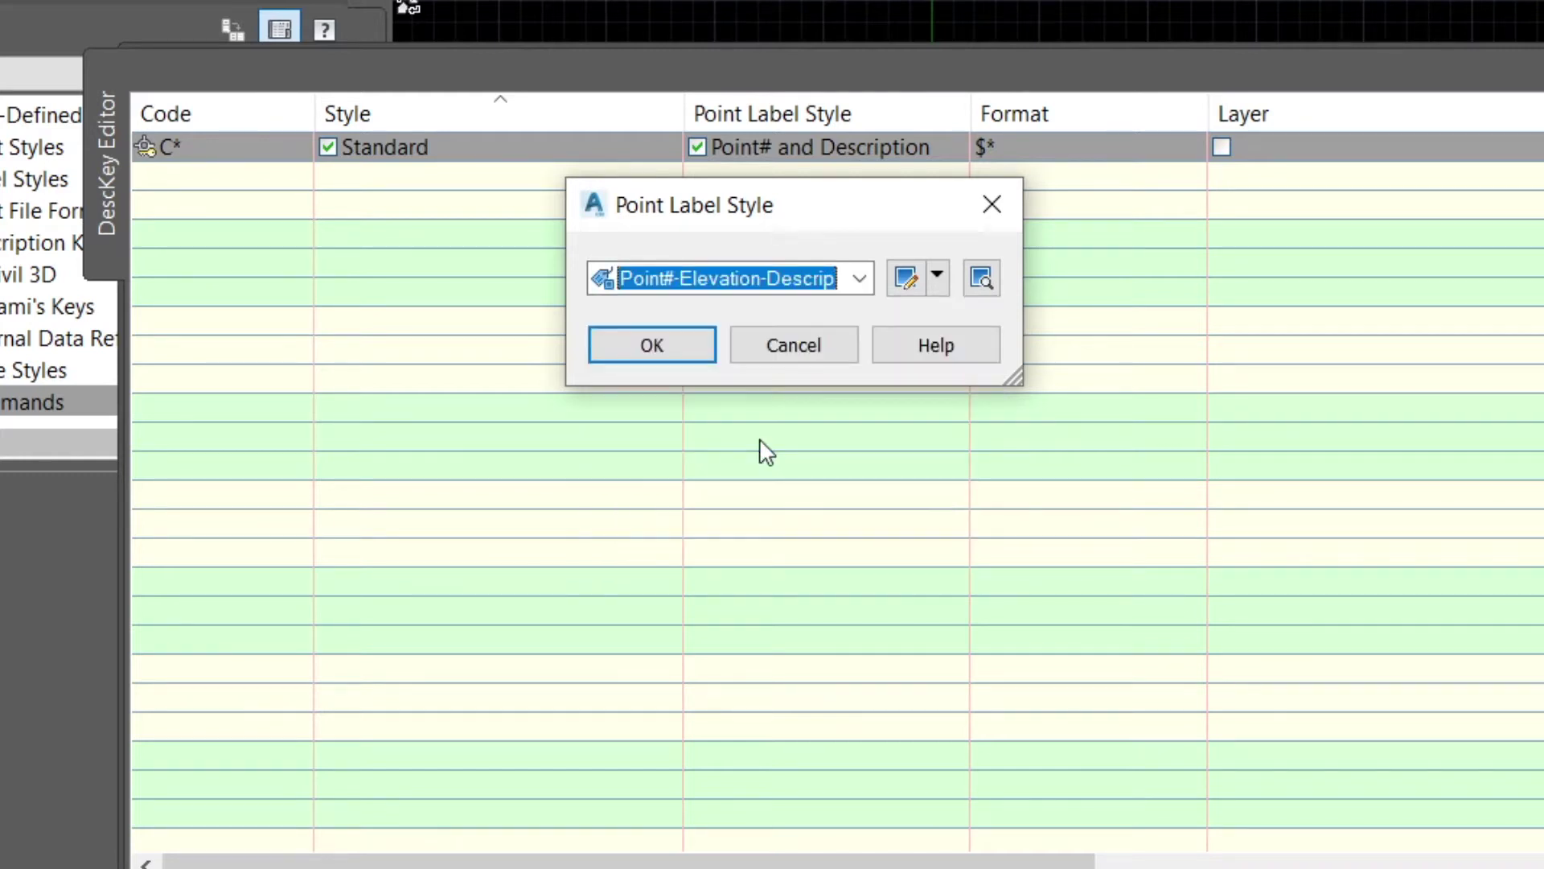
click(693, 345)
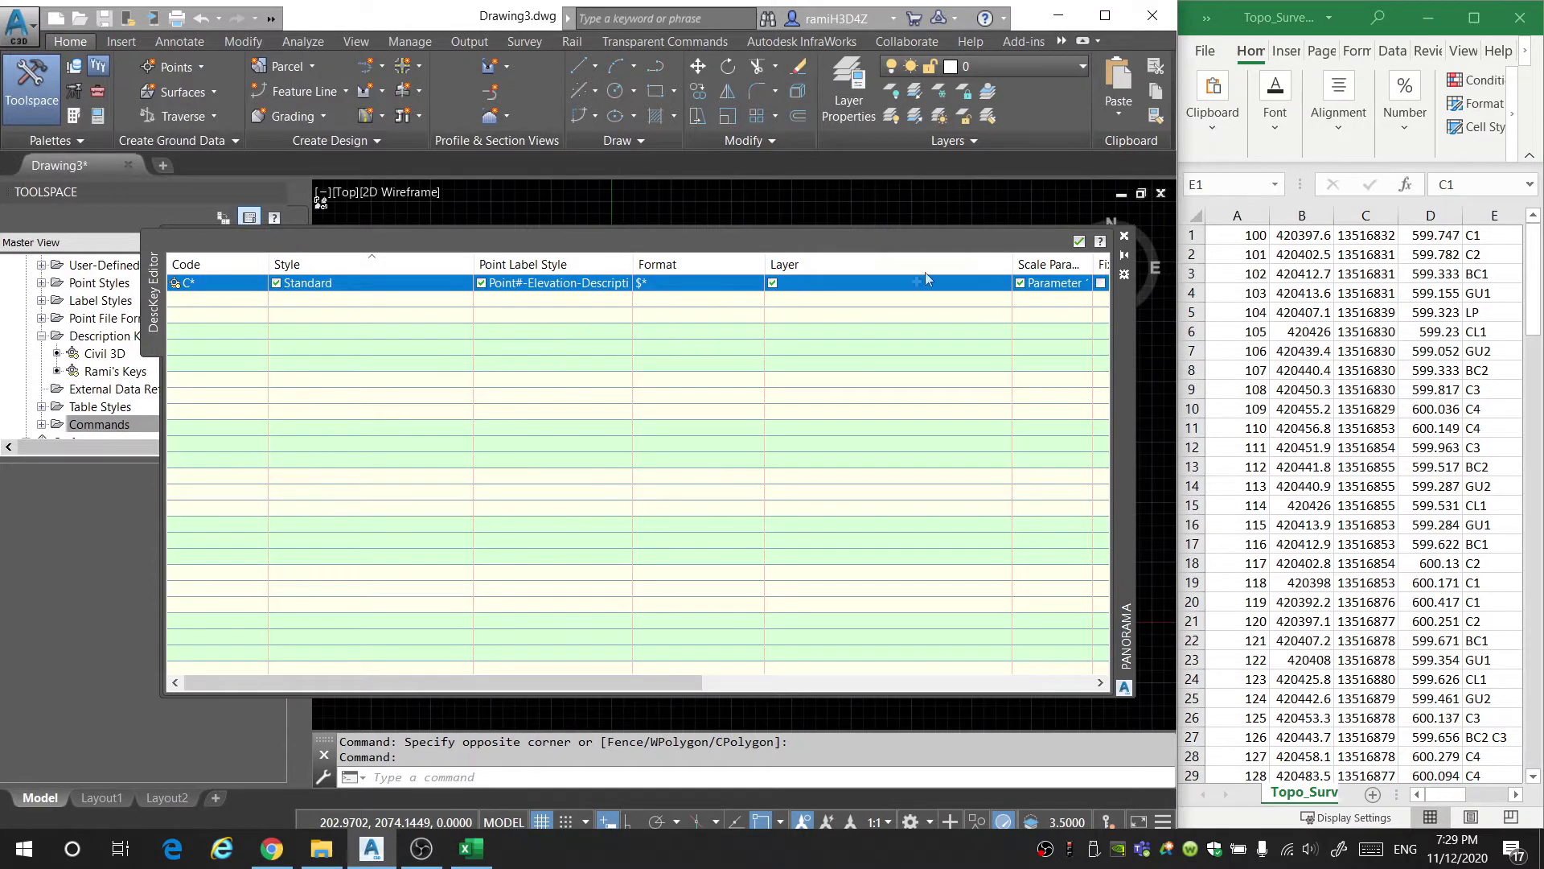
From the C* Layer cell, create a yellow layer named Conc and select it as the key's layer.
click(853, 284)
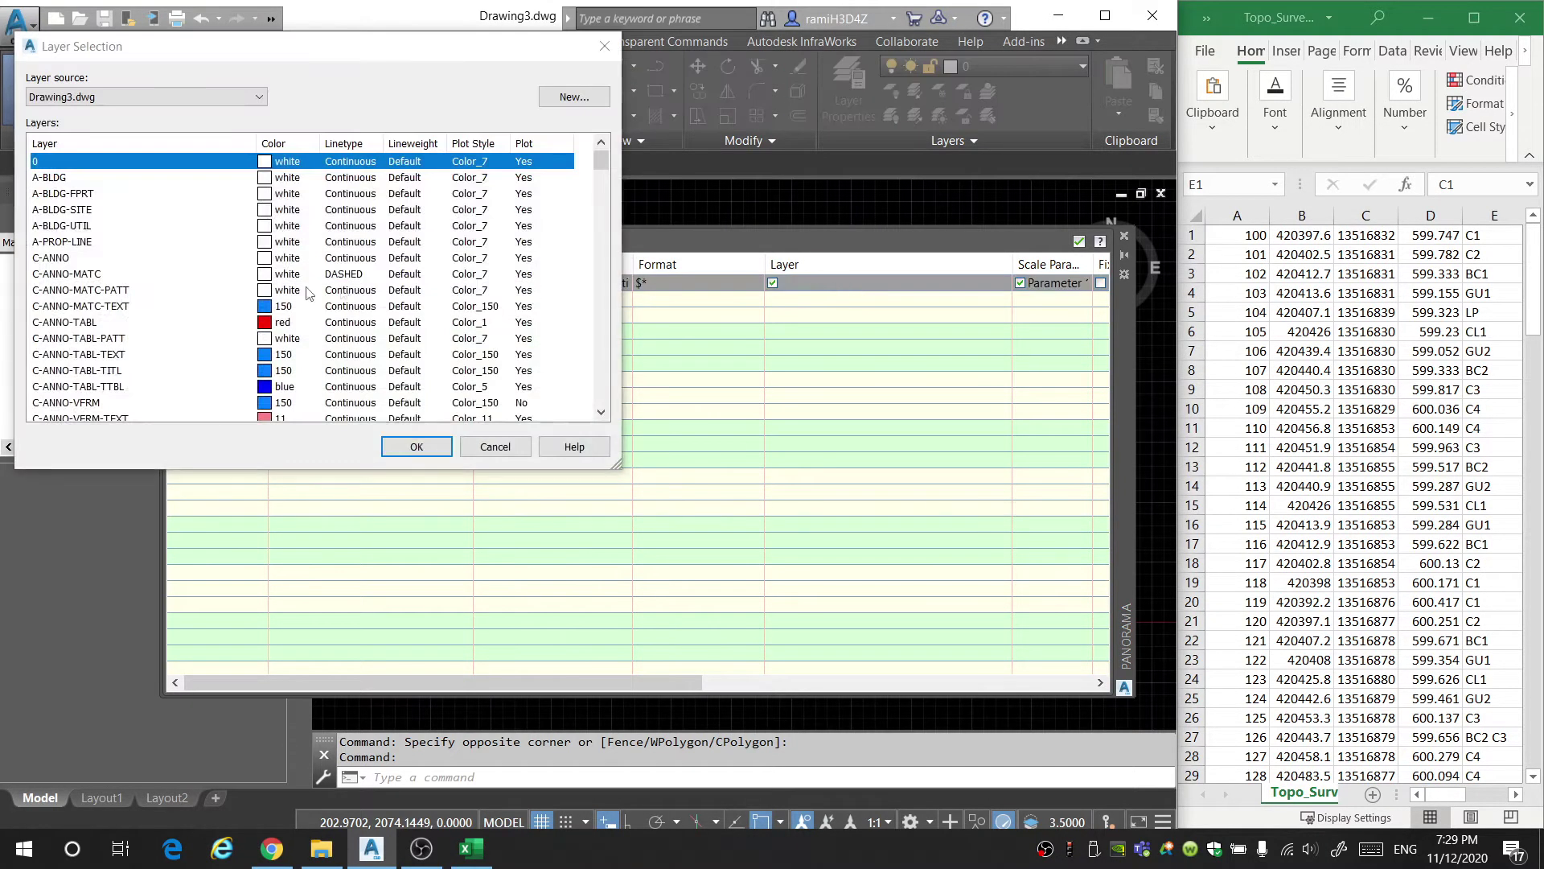
drag(596, 171, 593, 412)
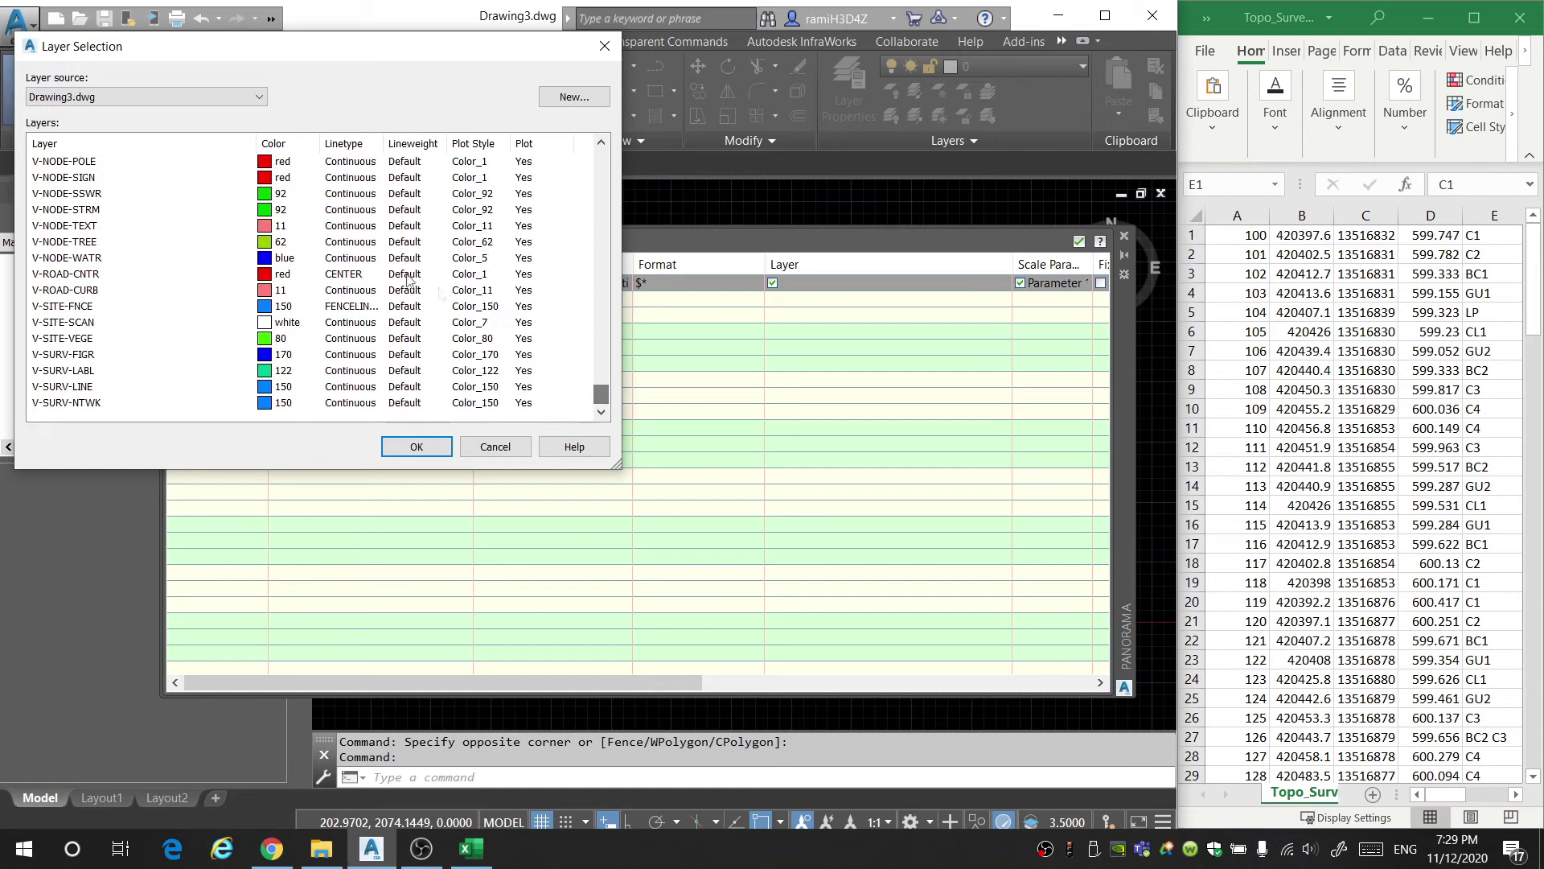
click(563, 97)
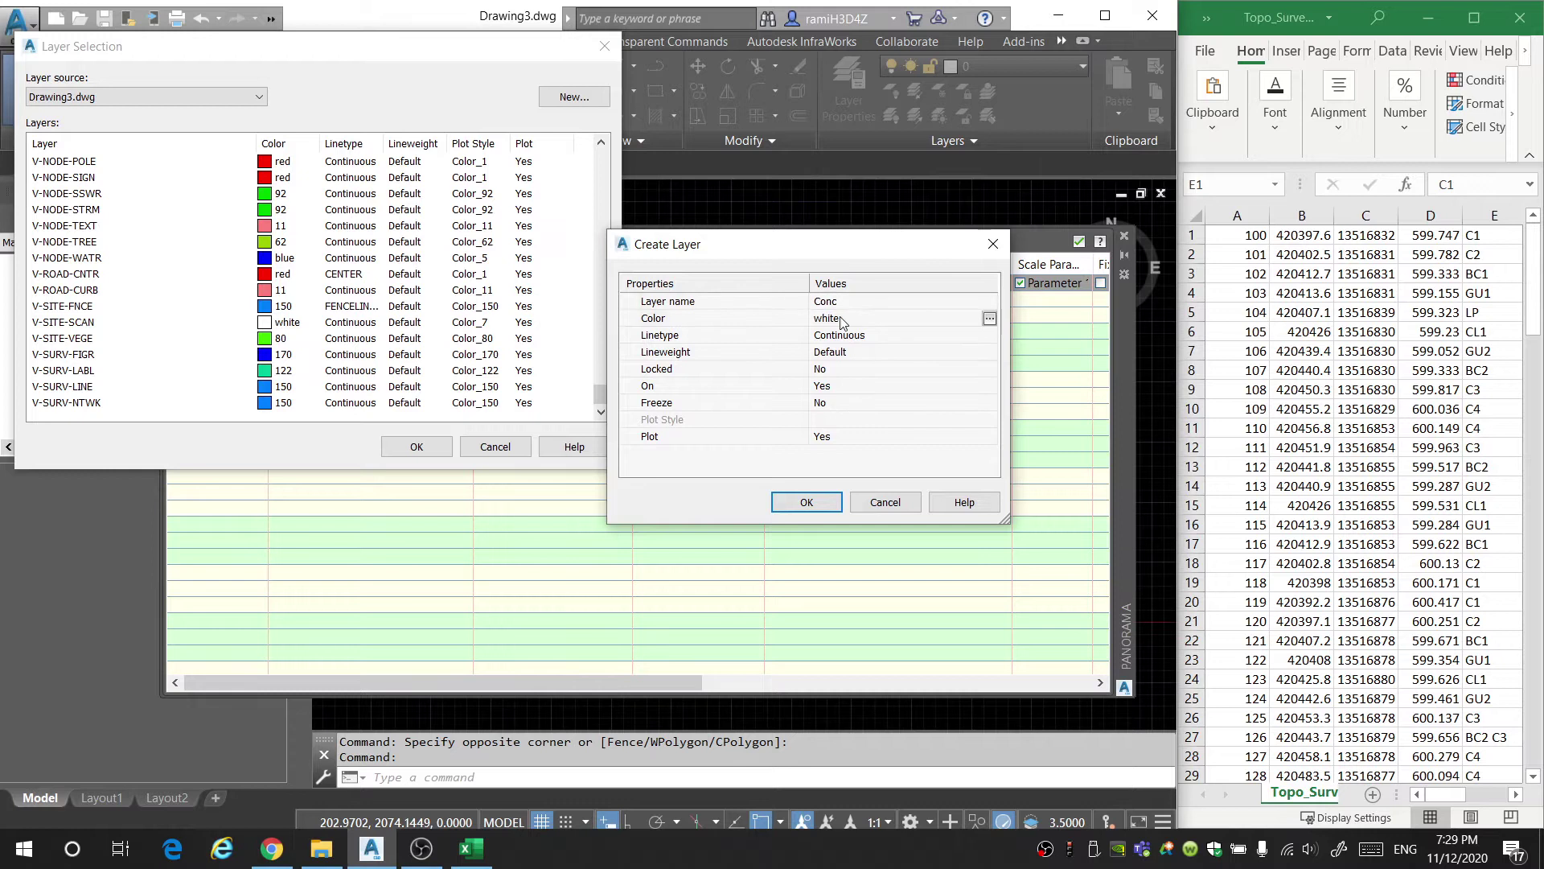
click(990, 319)
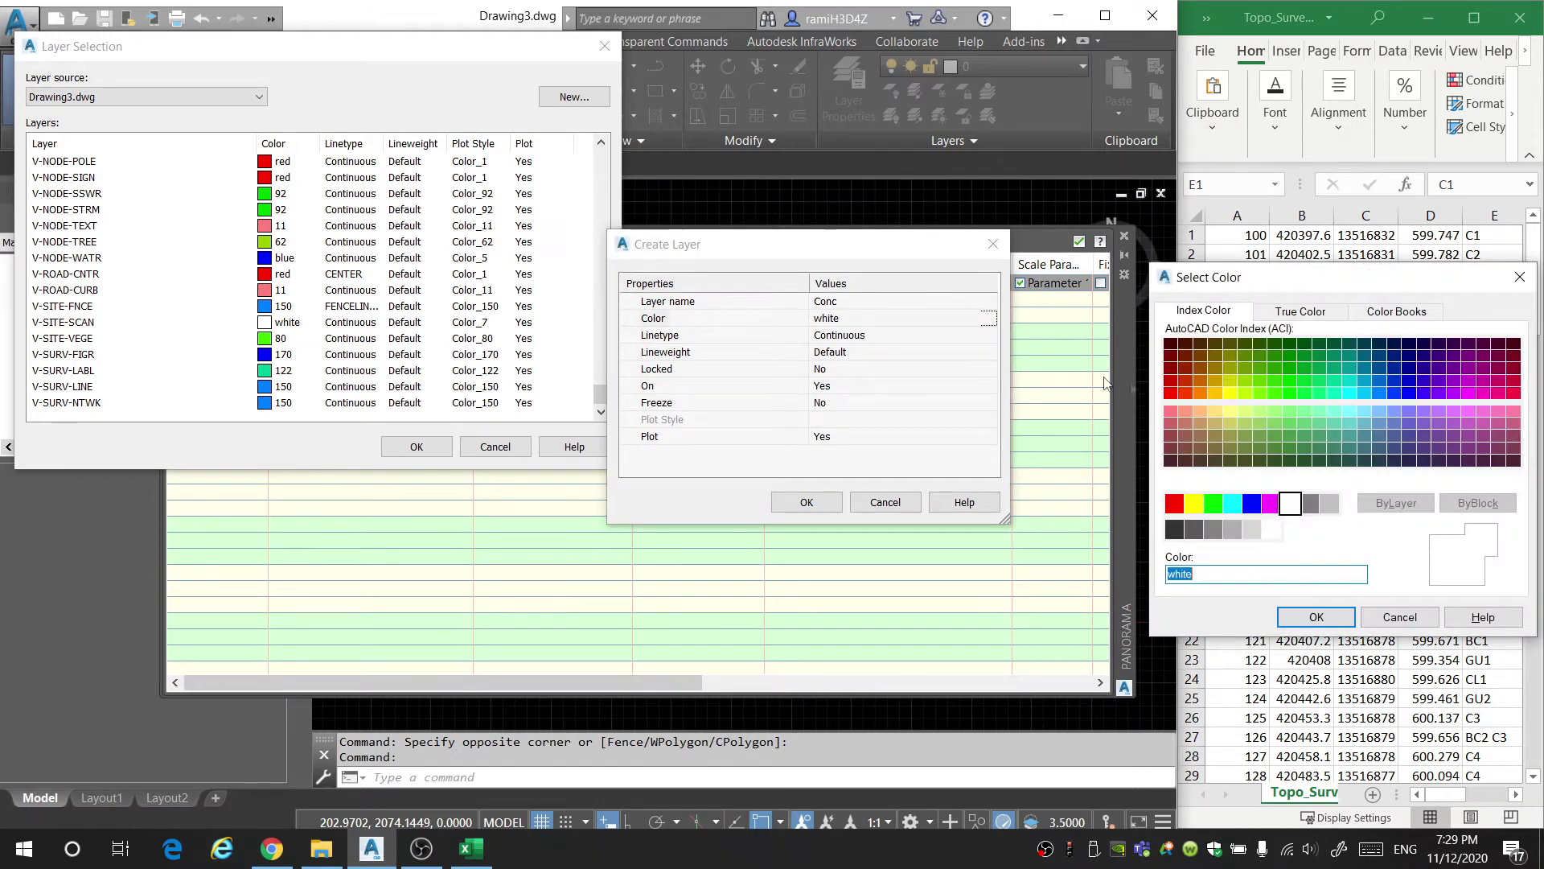
click(1316, 617)
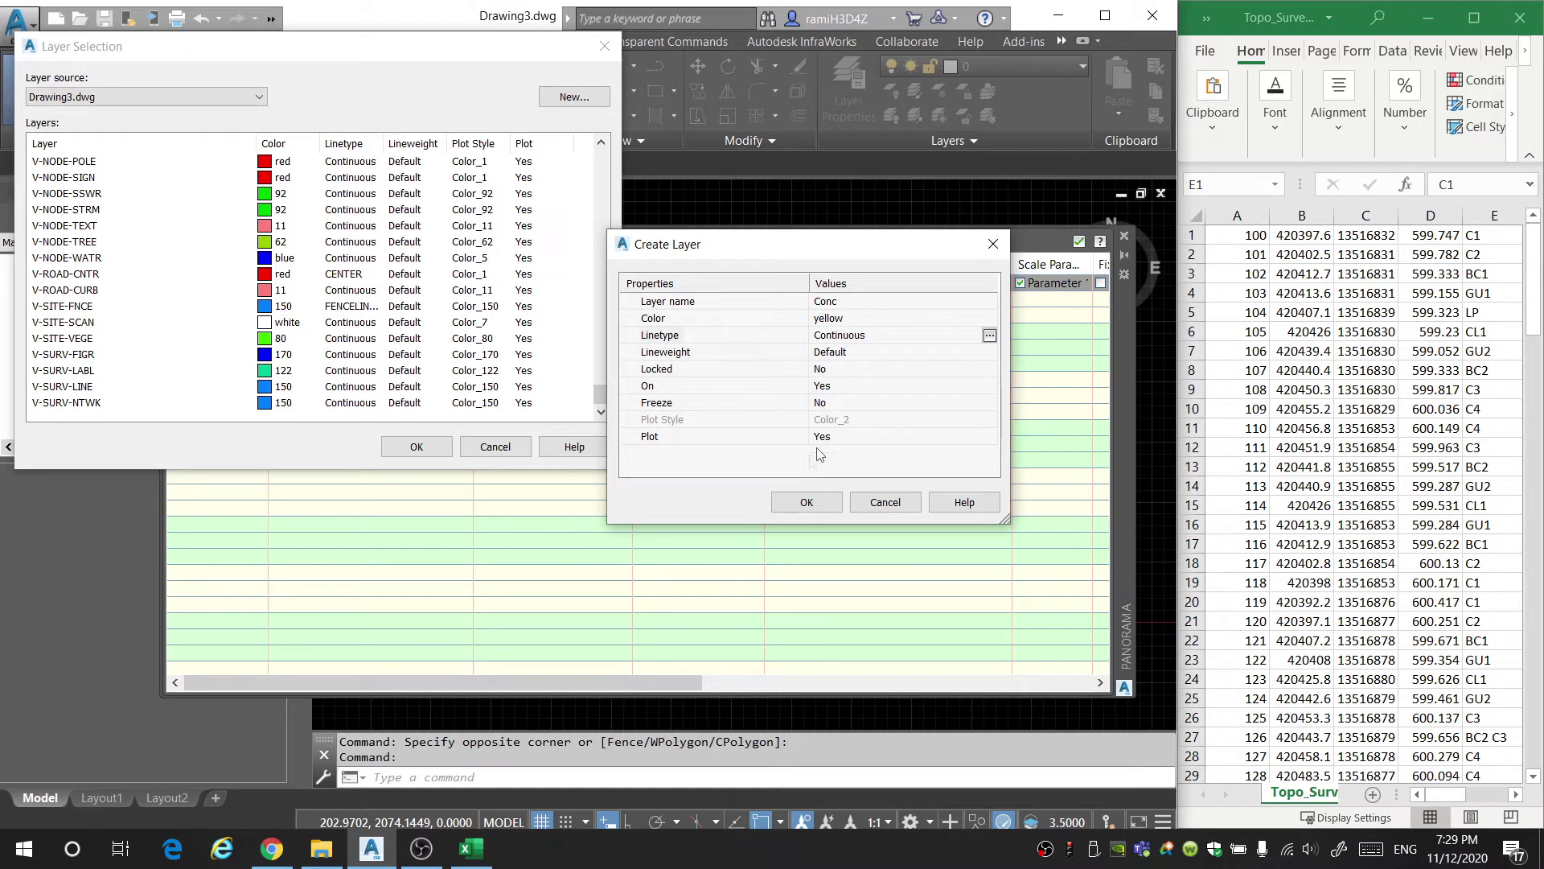
click(799, 505)
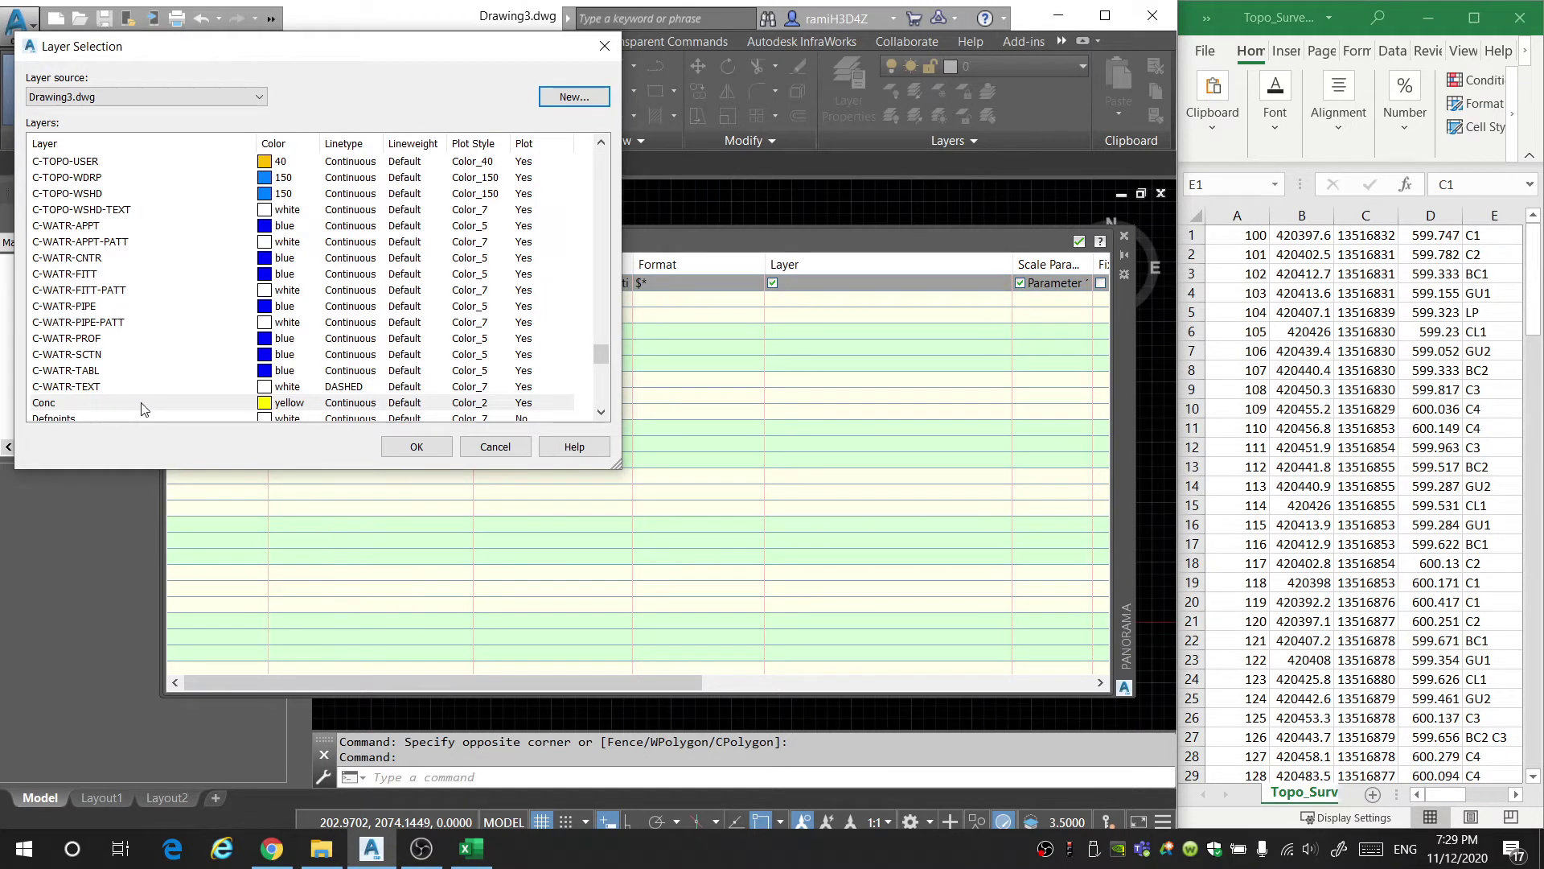
scroll(142, 409, down, 1)
click(214, 360)
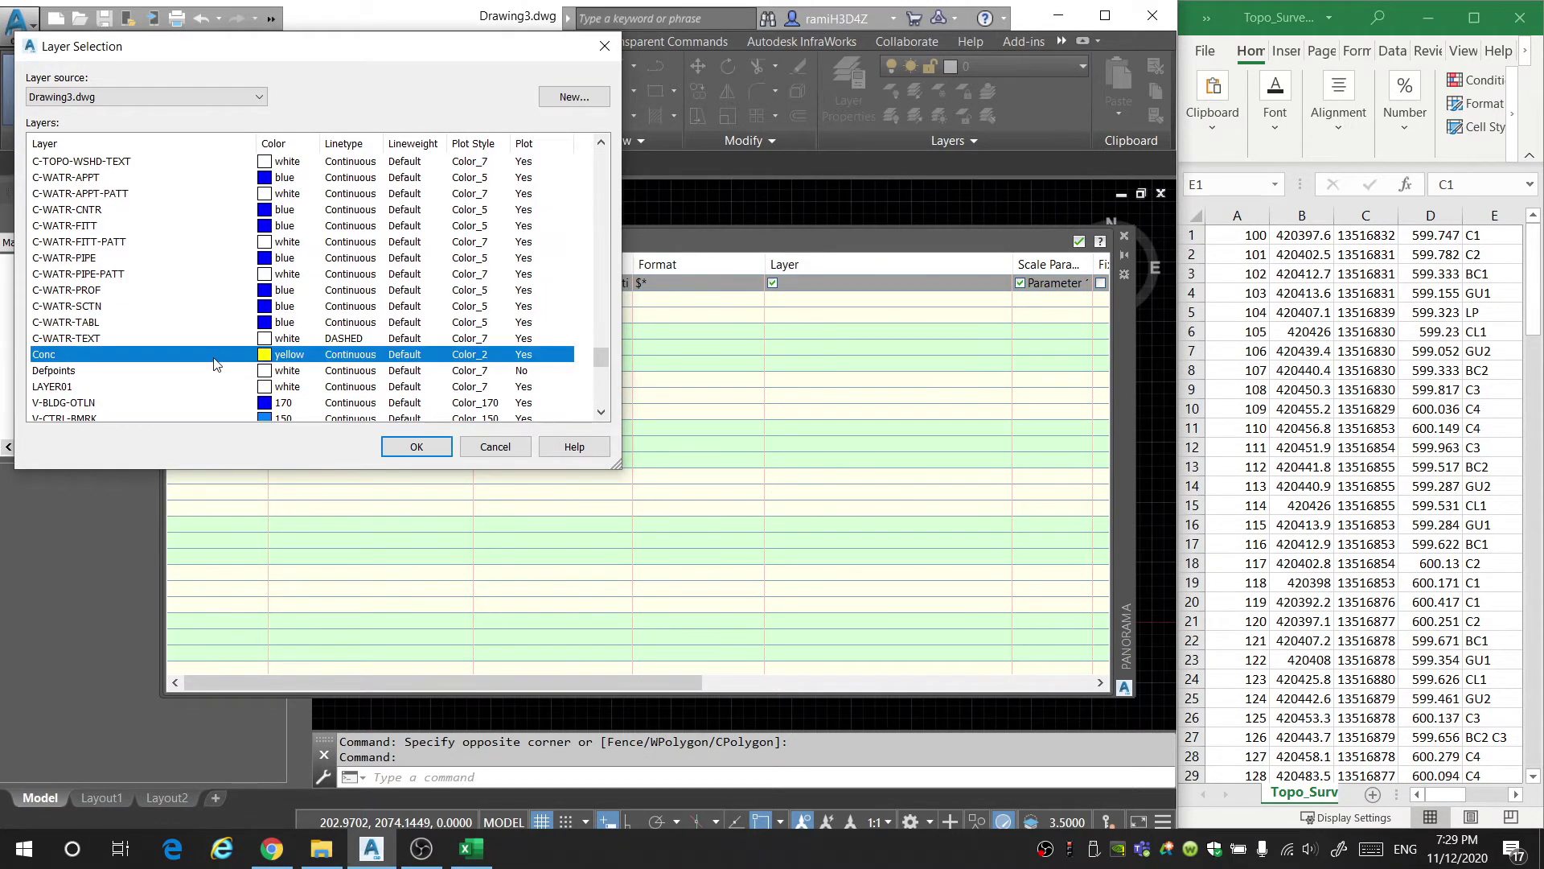
click(395, 448)
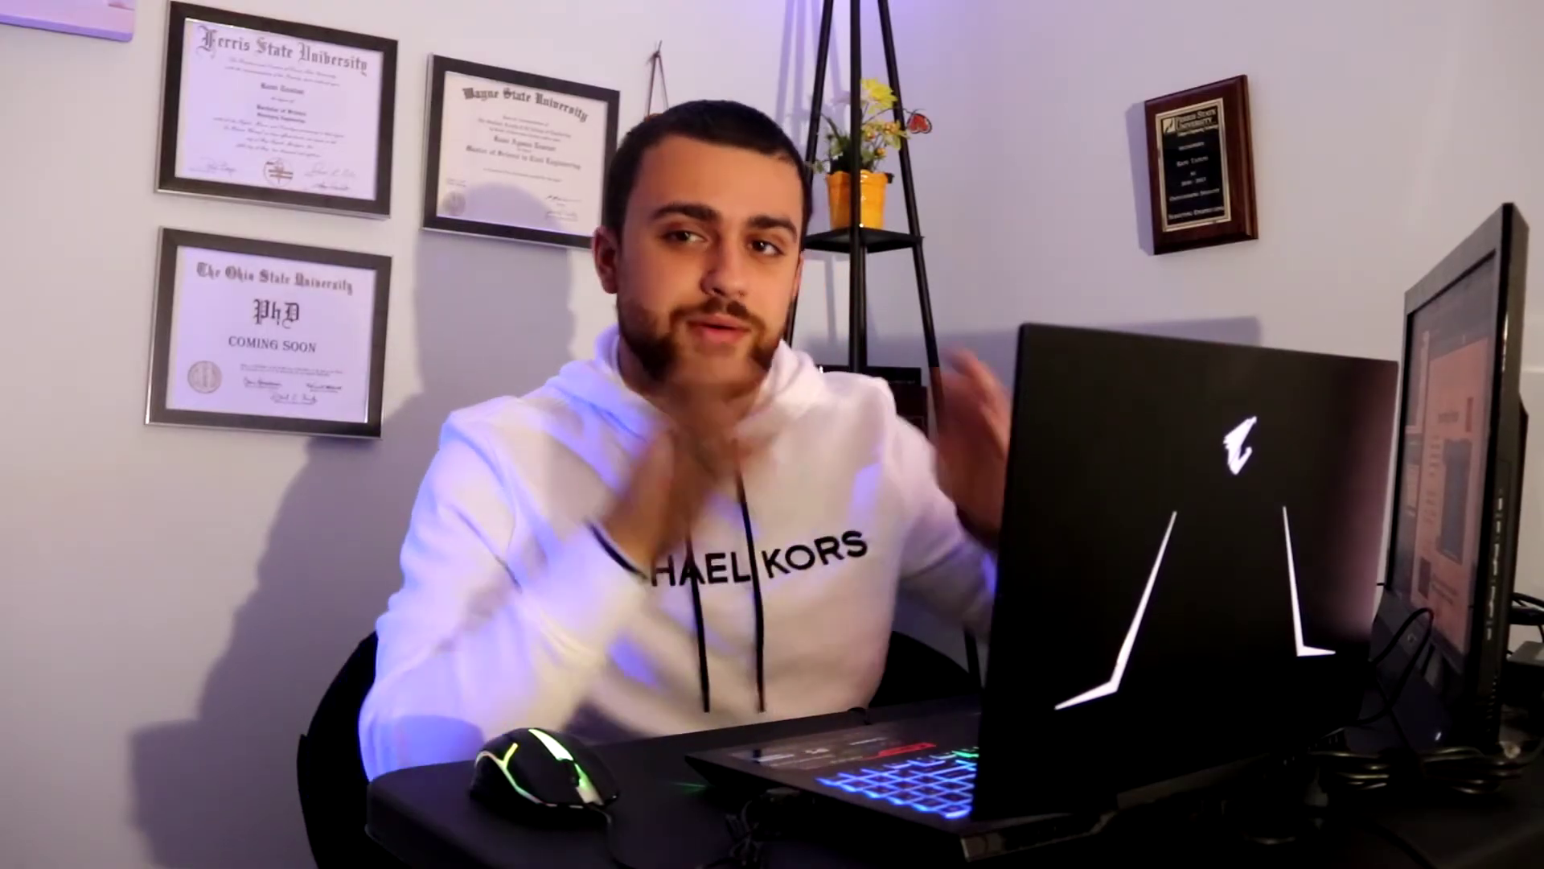
Add a new description key below C* and give it the code BC*.
click(442, 382)
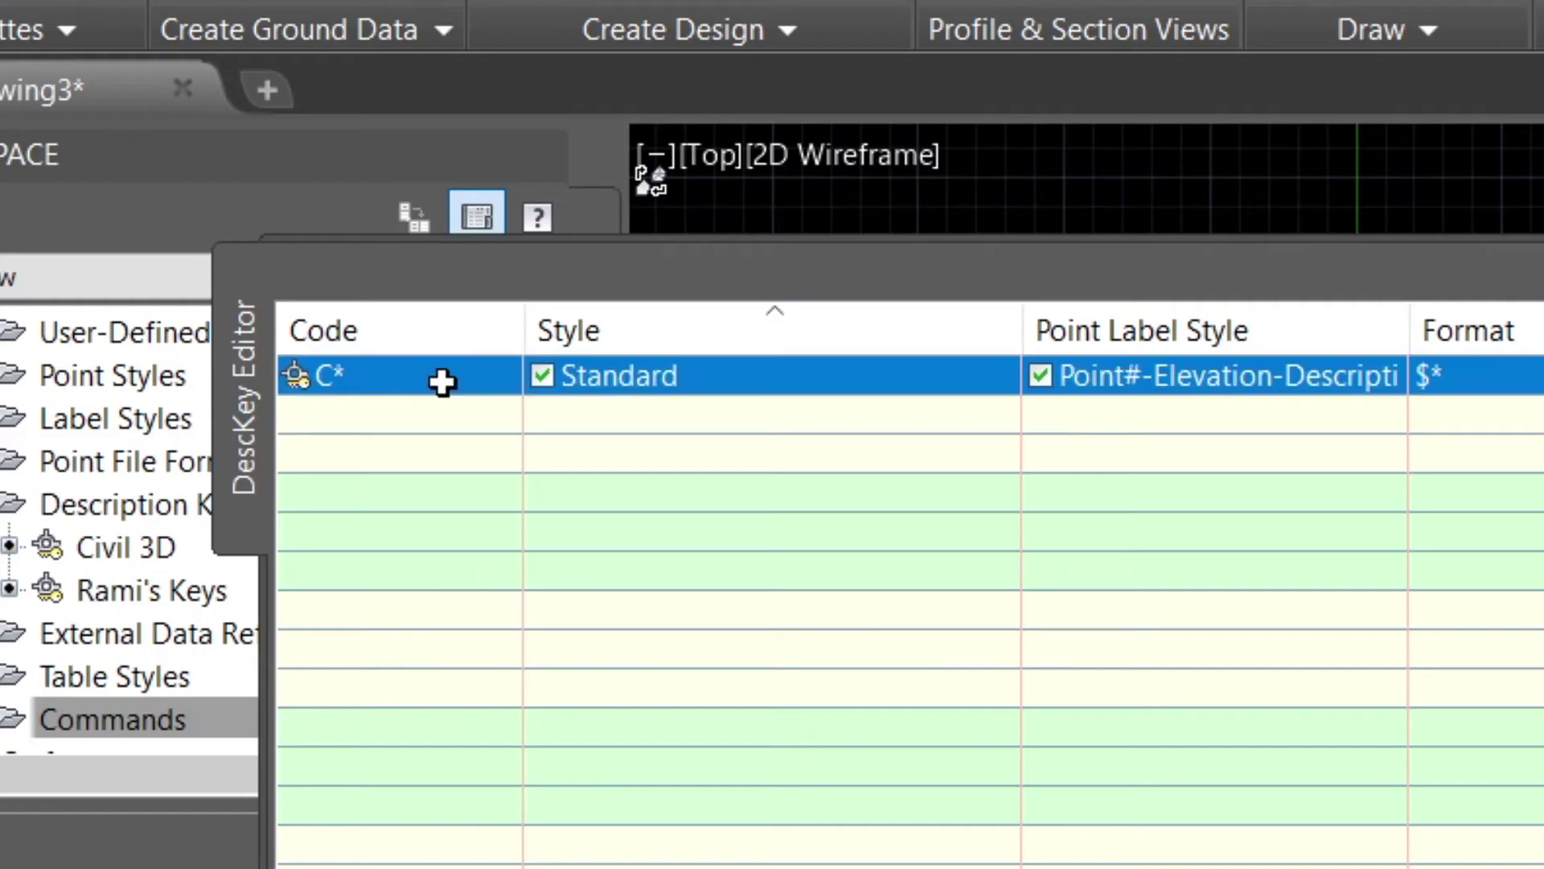
right_click(398, 370)
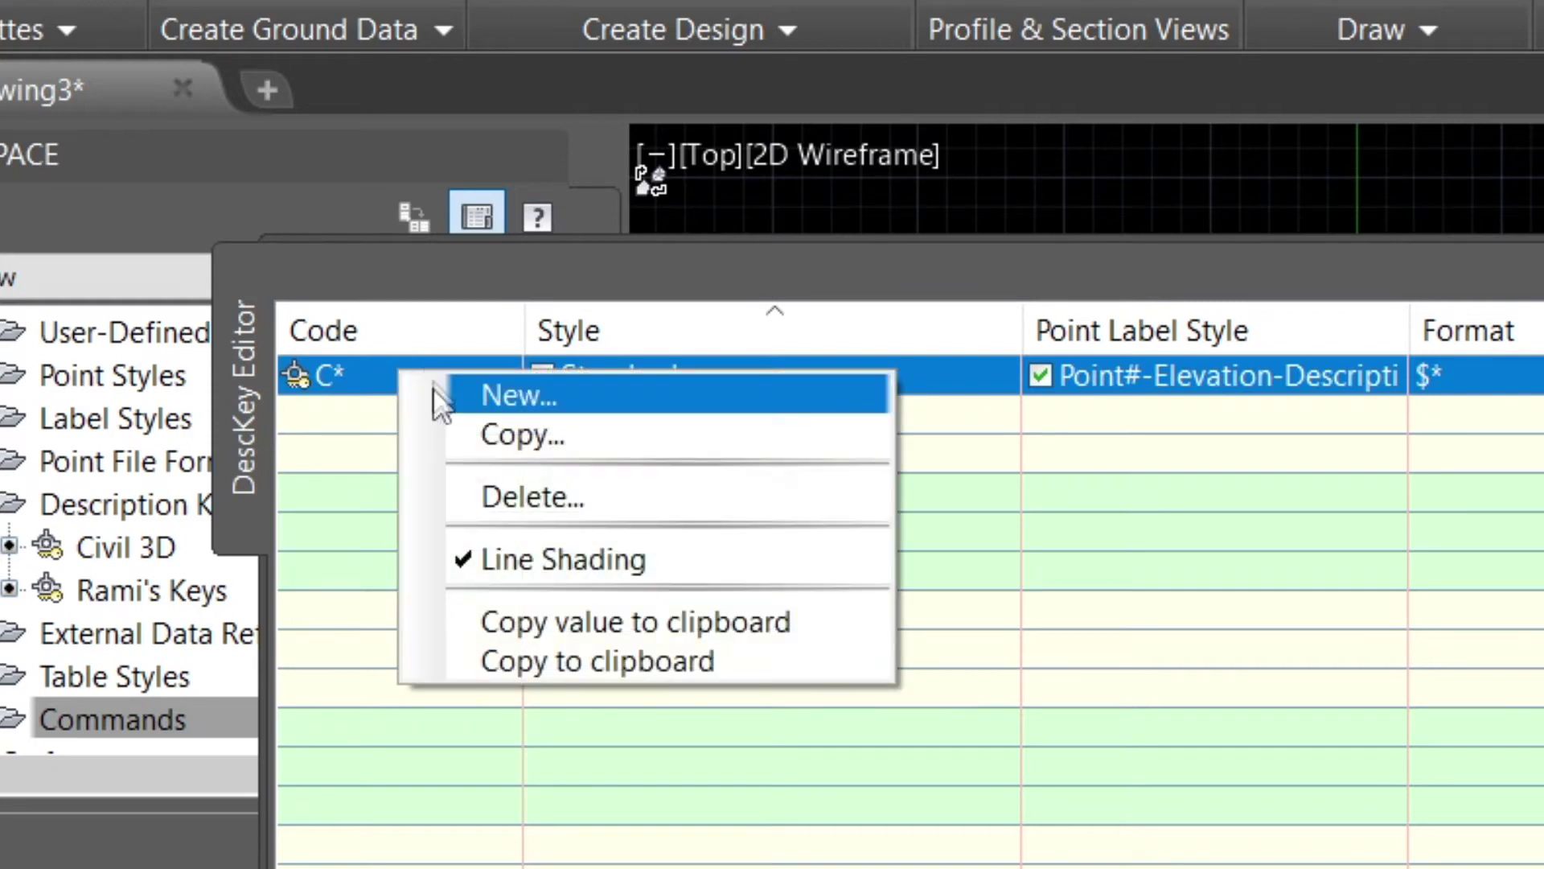
click(434, 392)
click(411, 366)
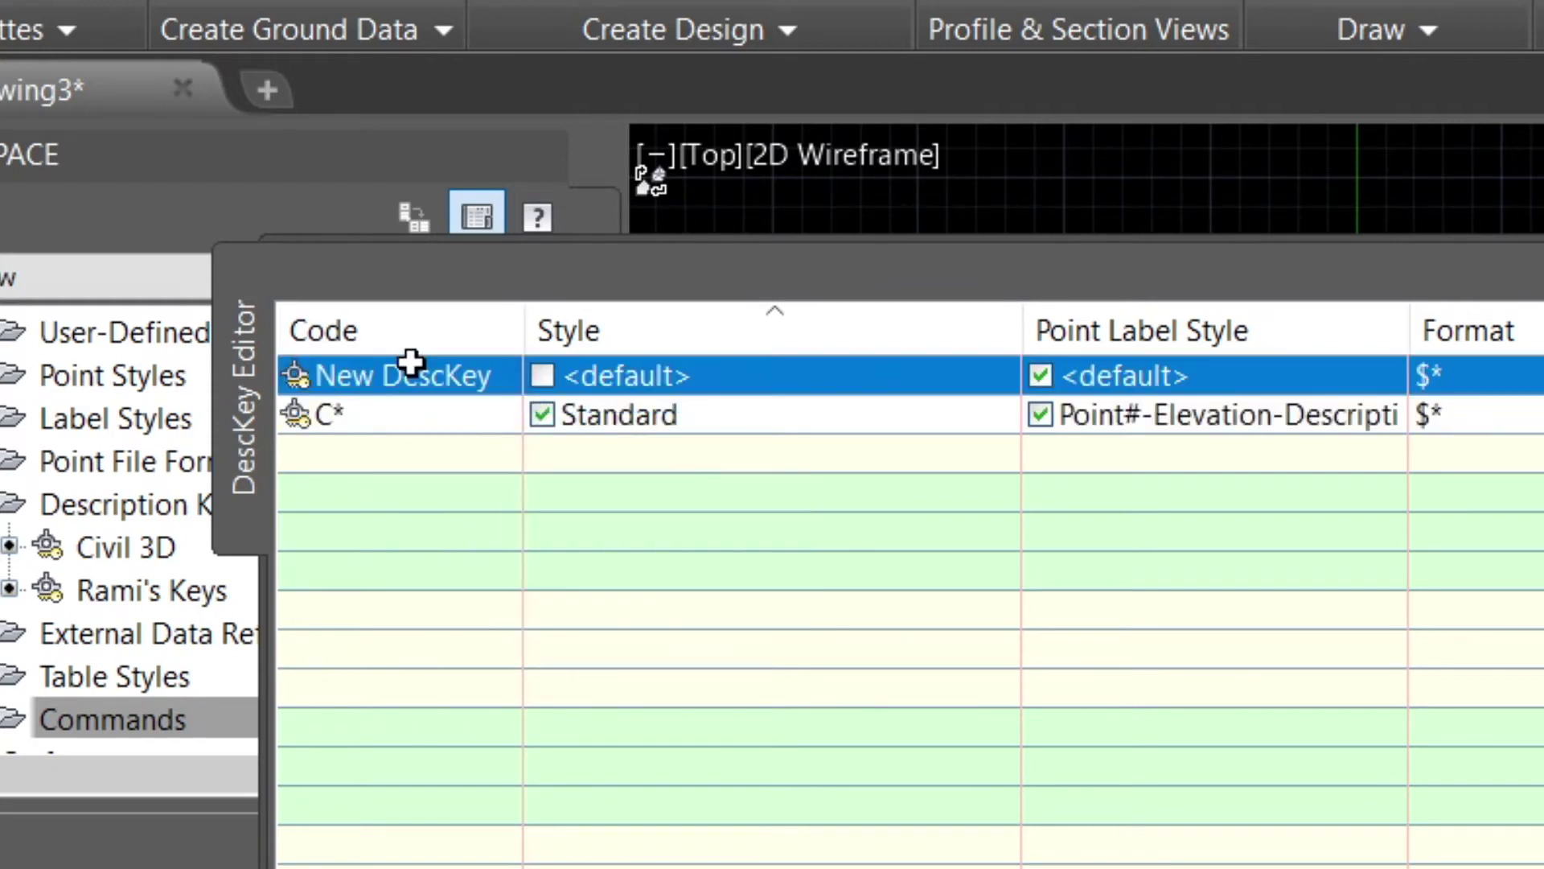
click(413, 366)
text(b)
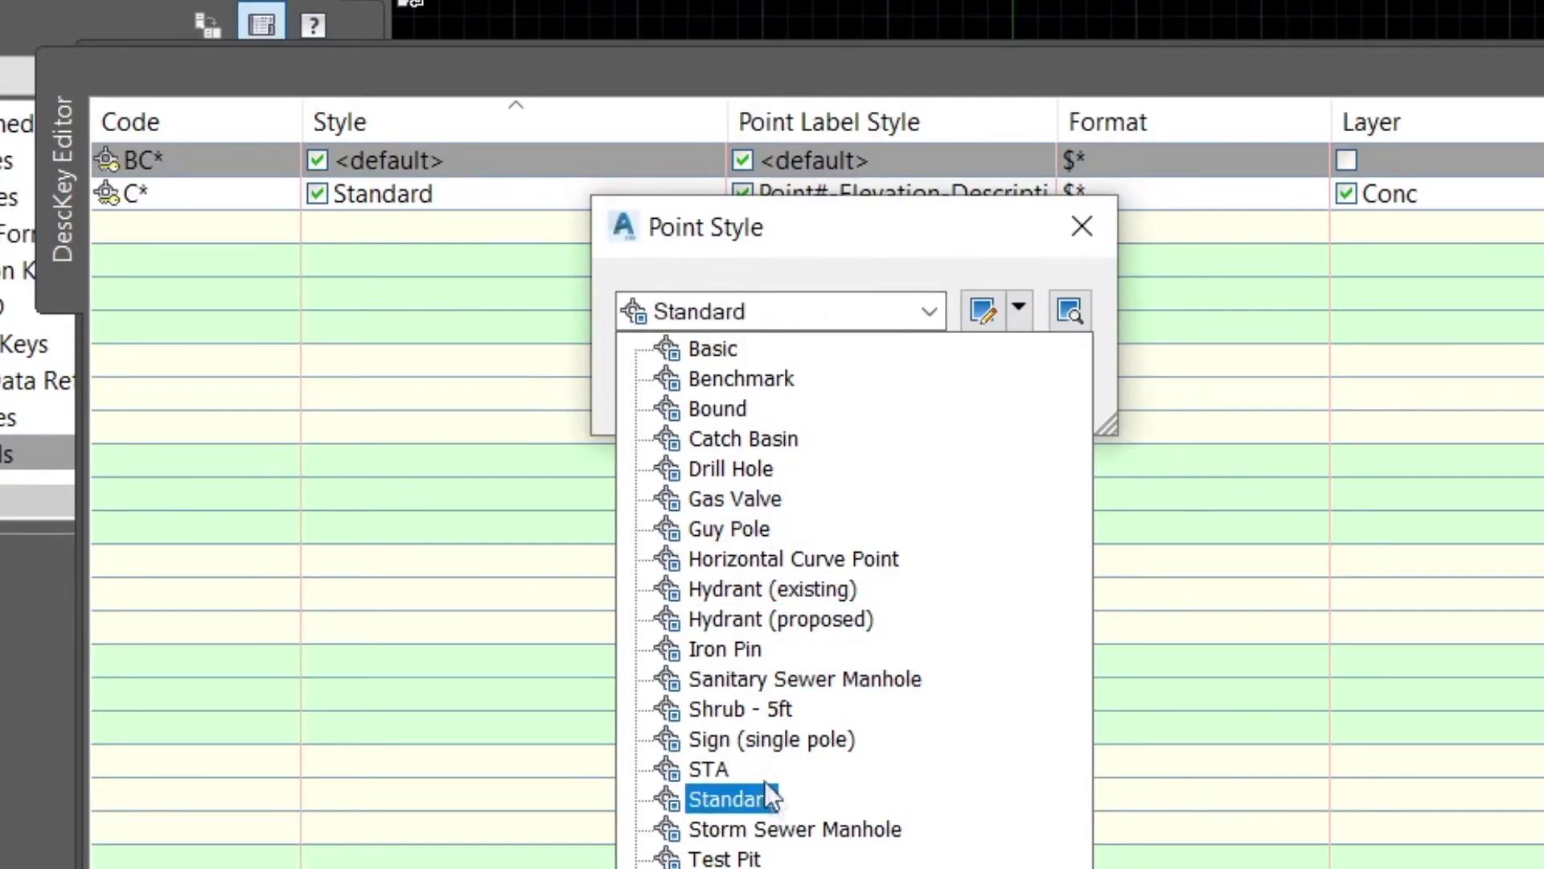
Give BC* the Standard point style and Point#-Elevation-Description label style.
click(769, 796)
click(674, 402)
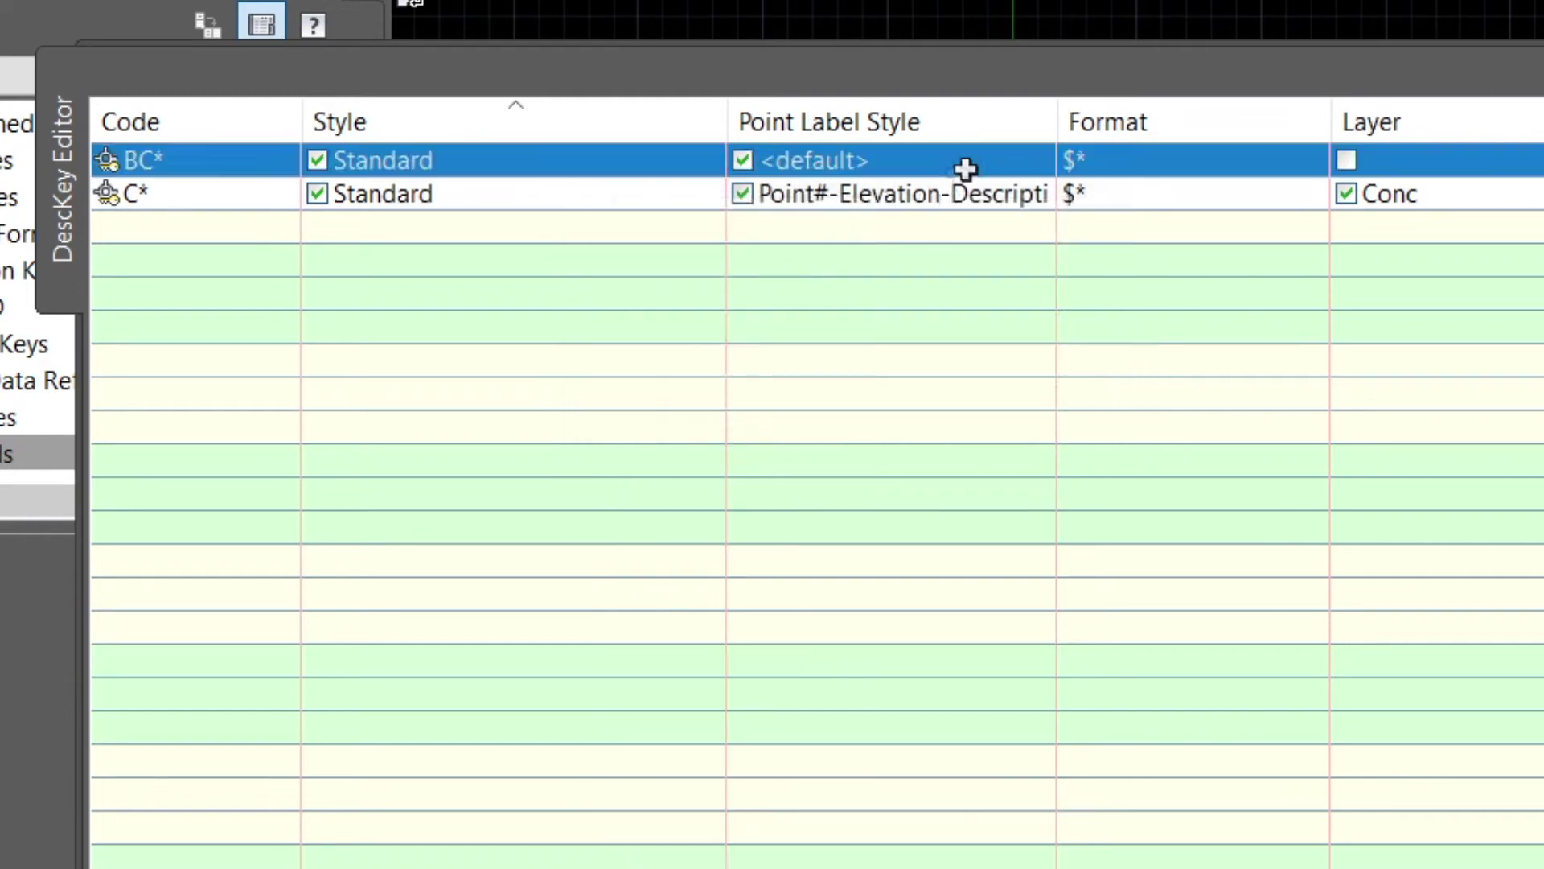
click(965, 169)
click(853, 310)
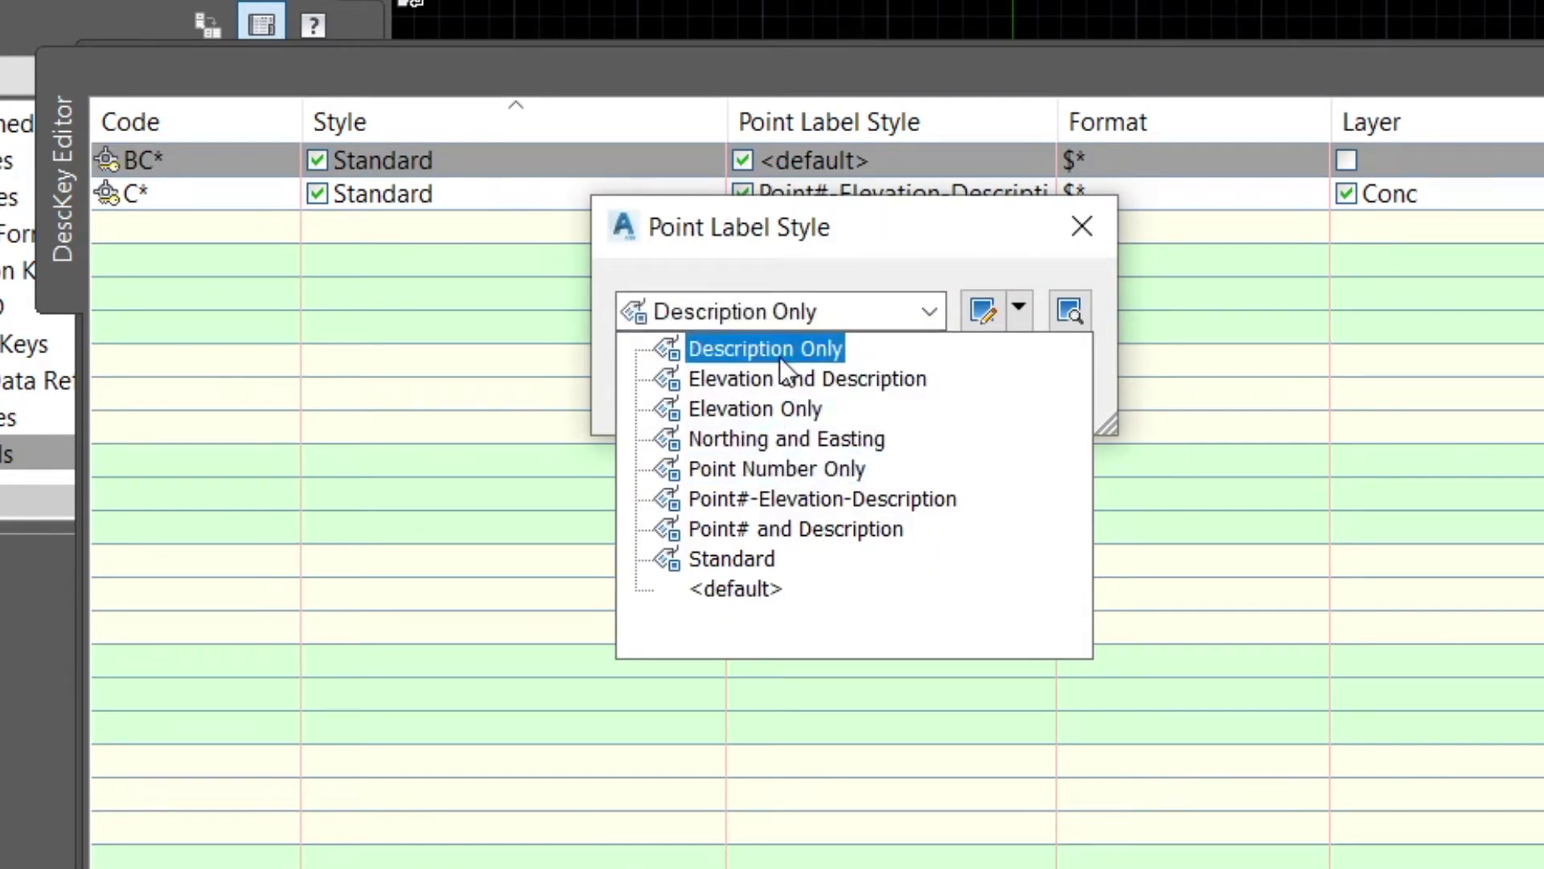
click(796, 498)
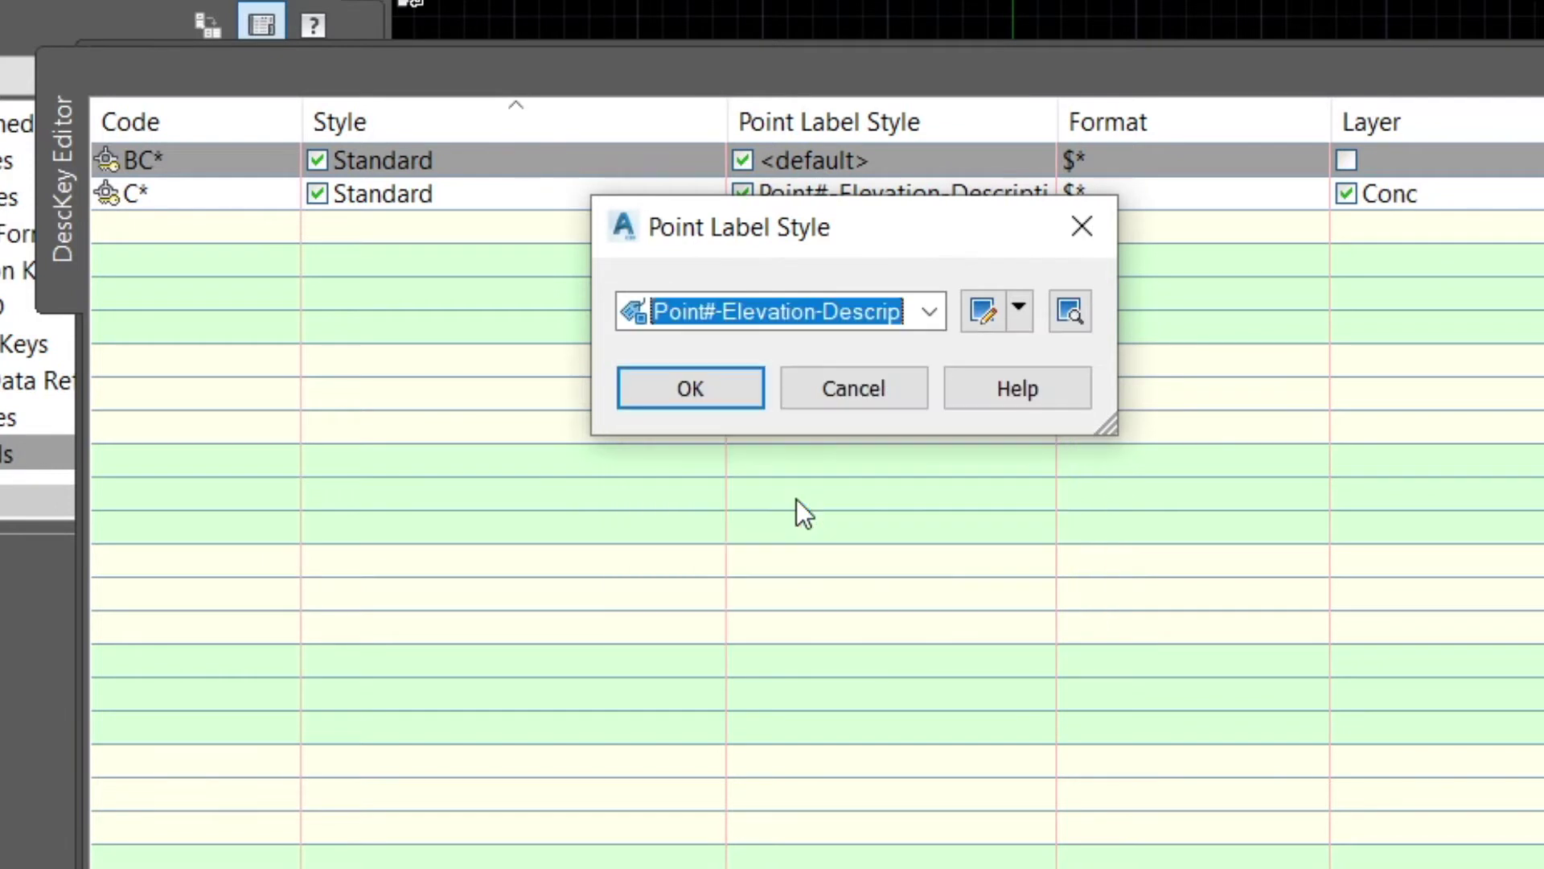
click(722, 396)
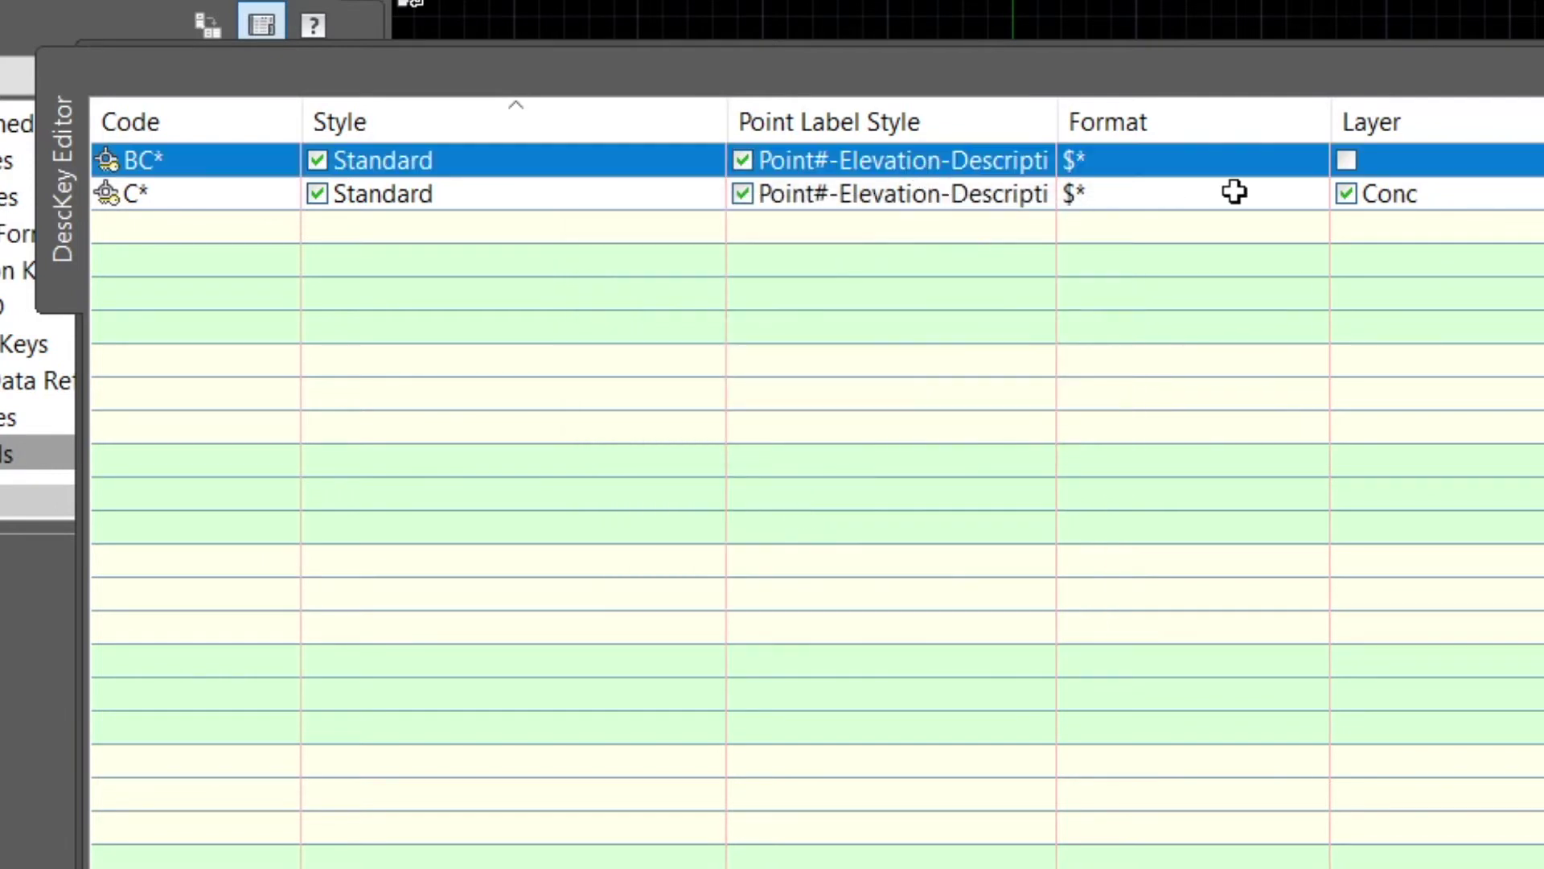
Create a green BACKOFCURB layer and assign it to the BC* key.
click(1346, 160)
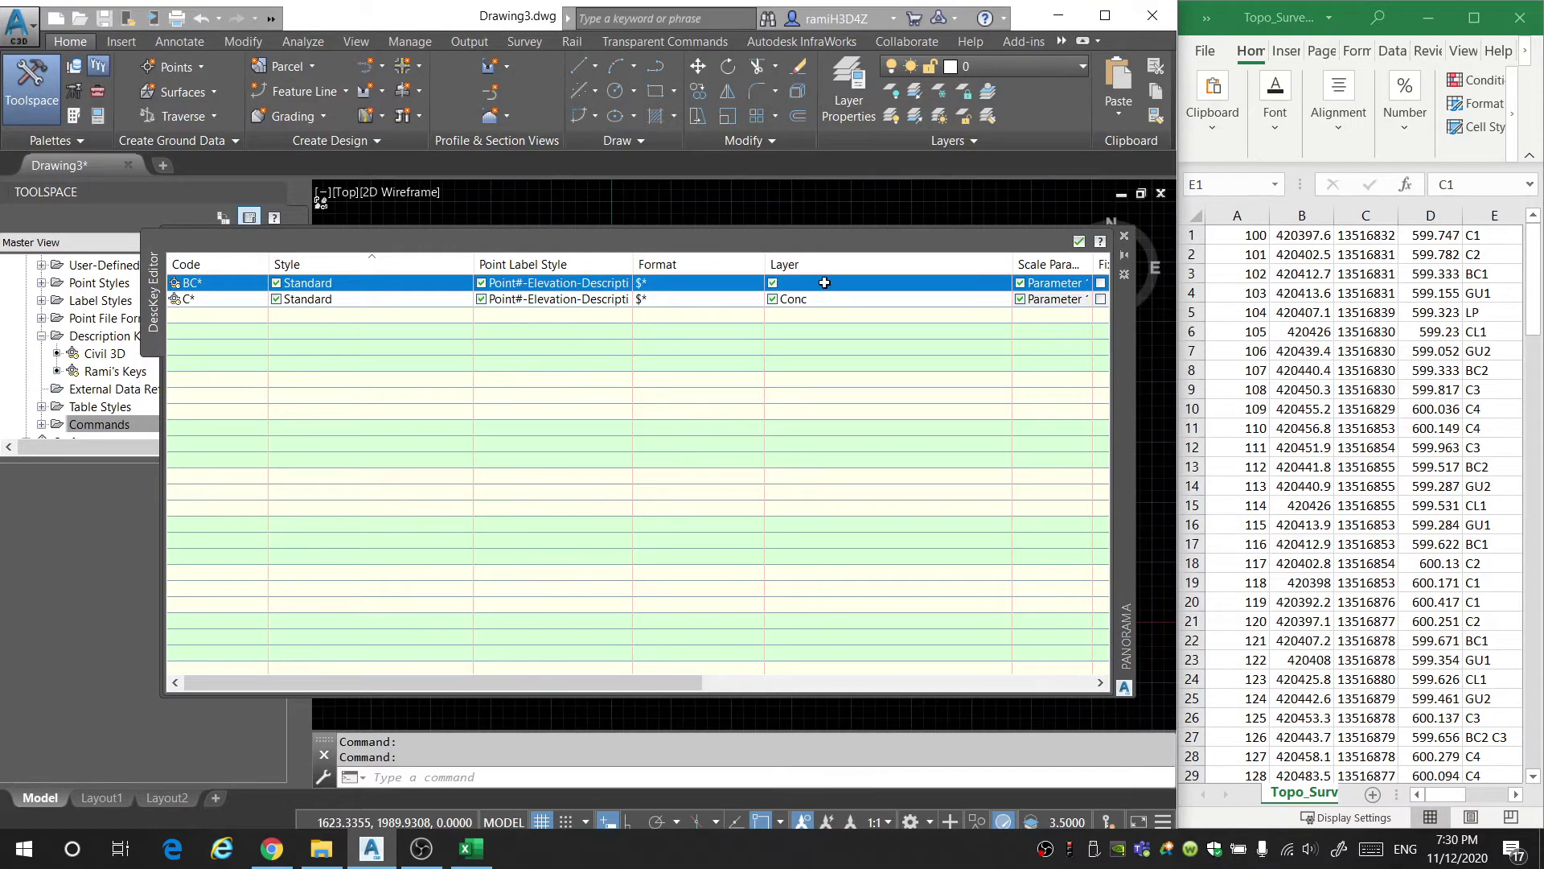
click(824, 283)
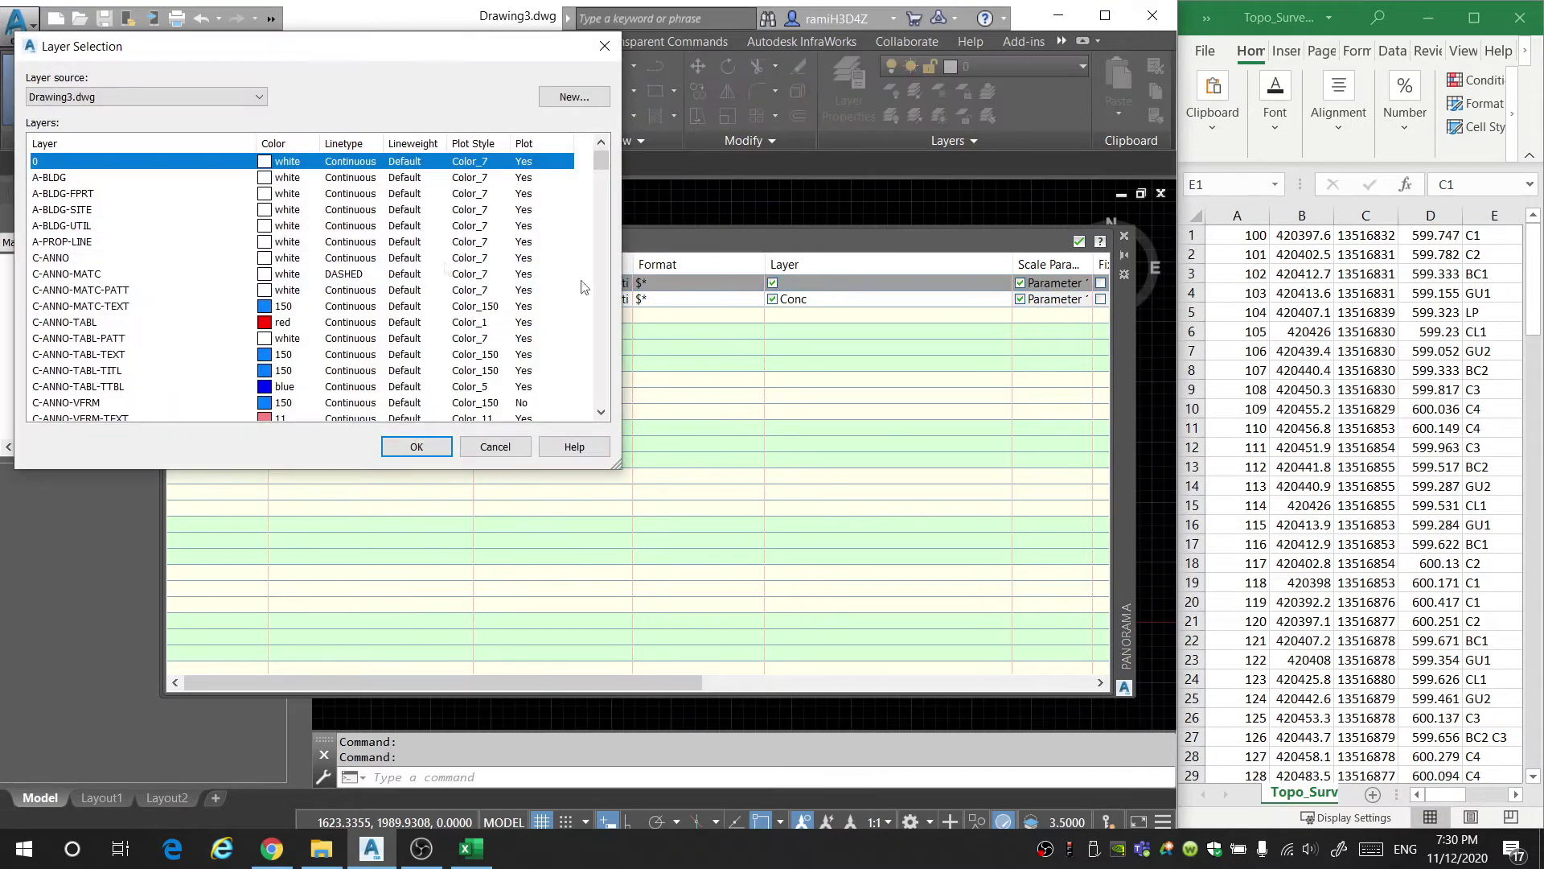
click(586, 102)
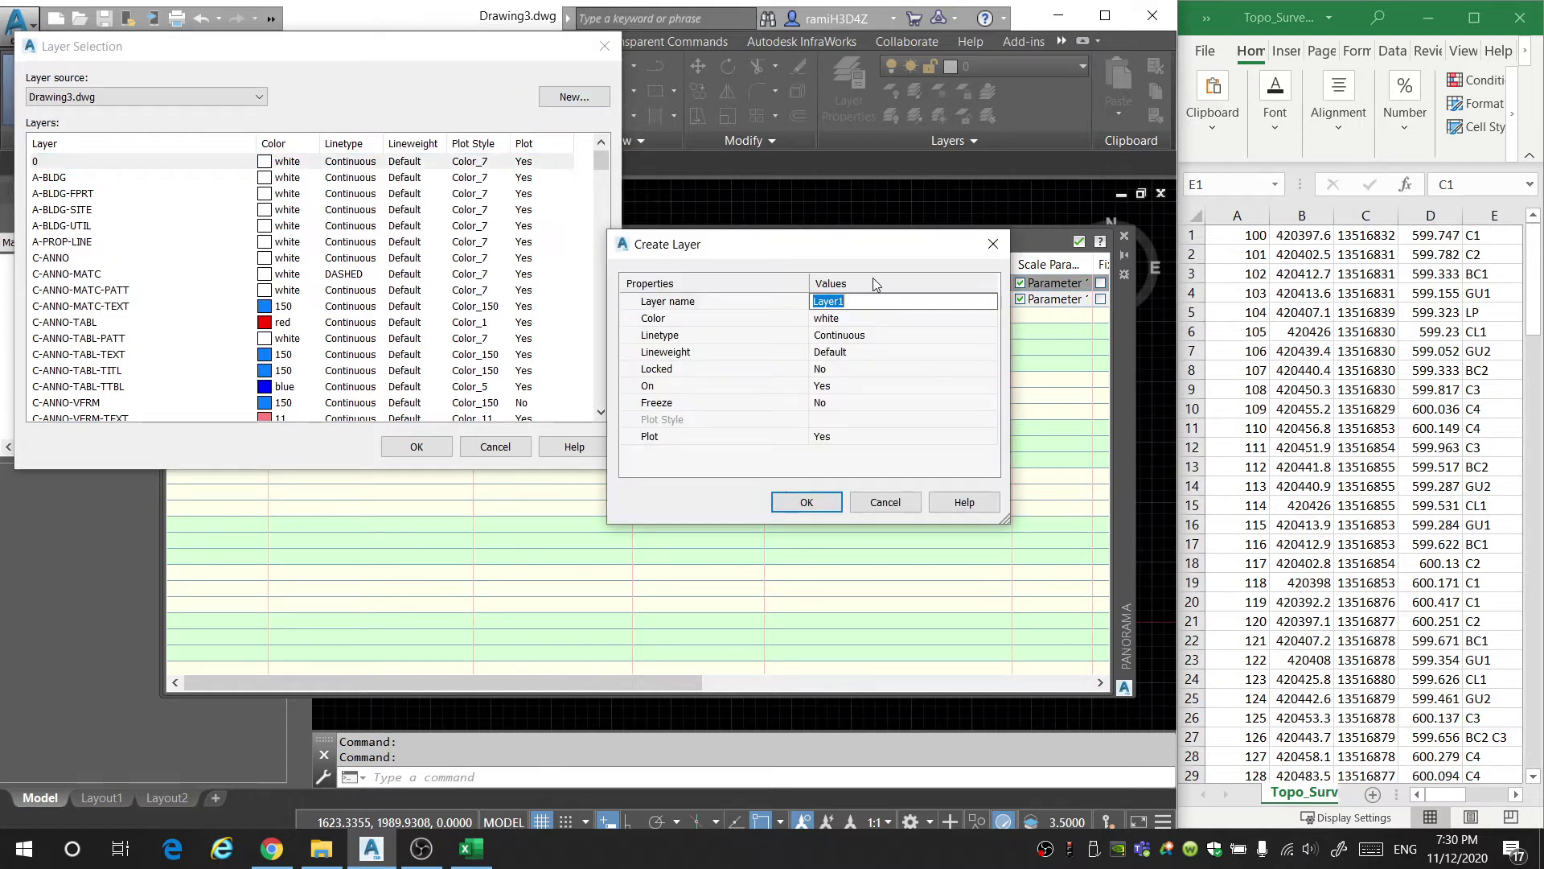
text(ba)
click(989, 319)
click(1213, 503)
key(Return)
click(807, 502)
key(Return)
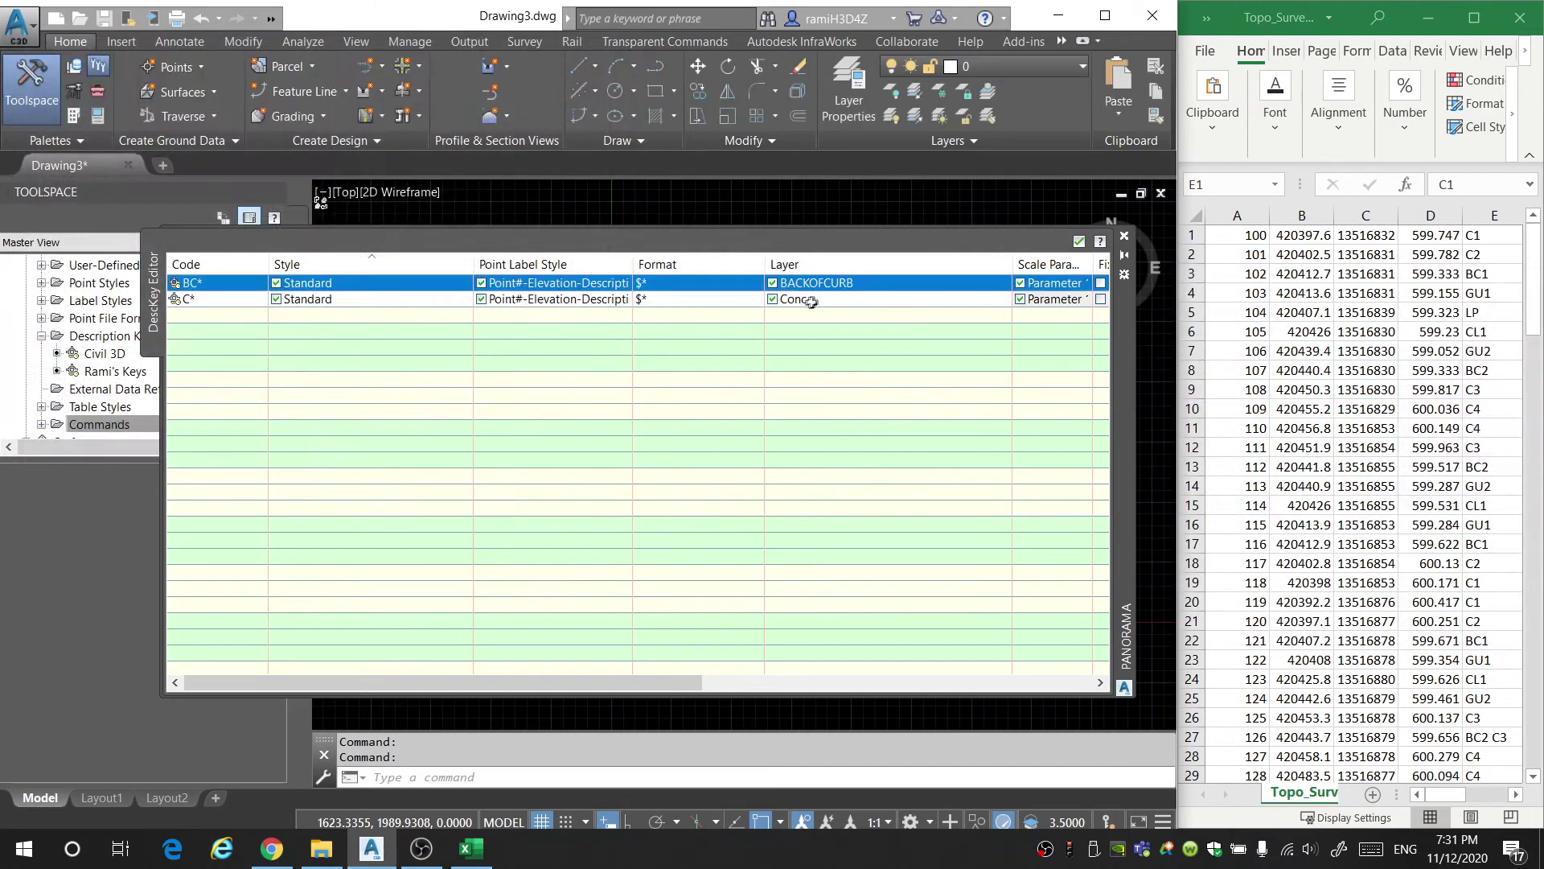
right_click(221, 283)
Add a GU* description key with the Standard point style.
click(245, 291)
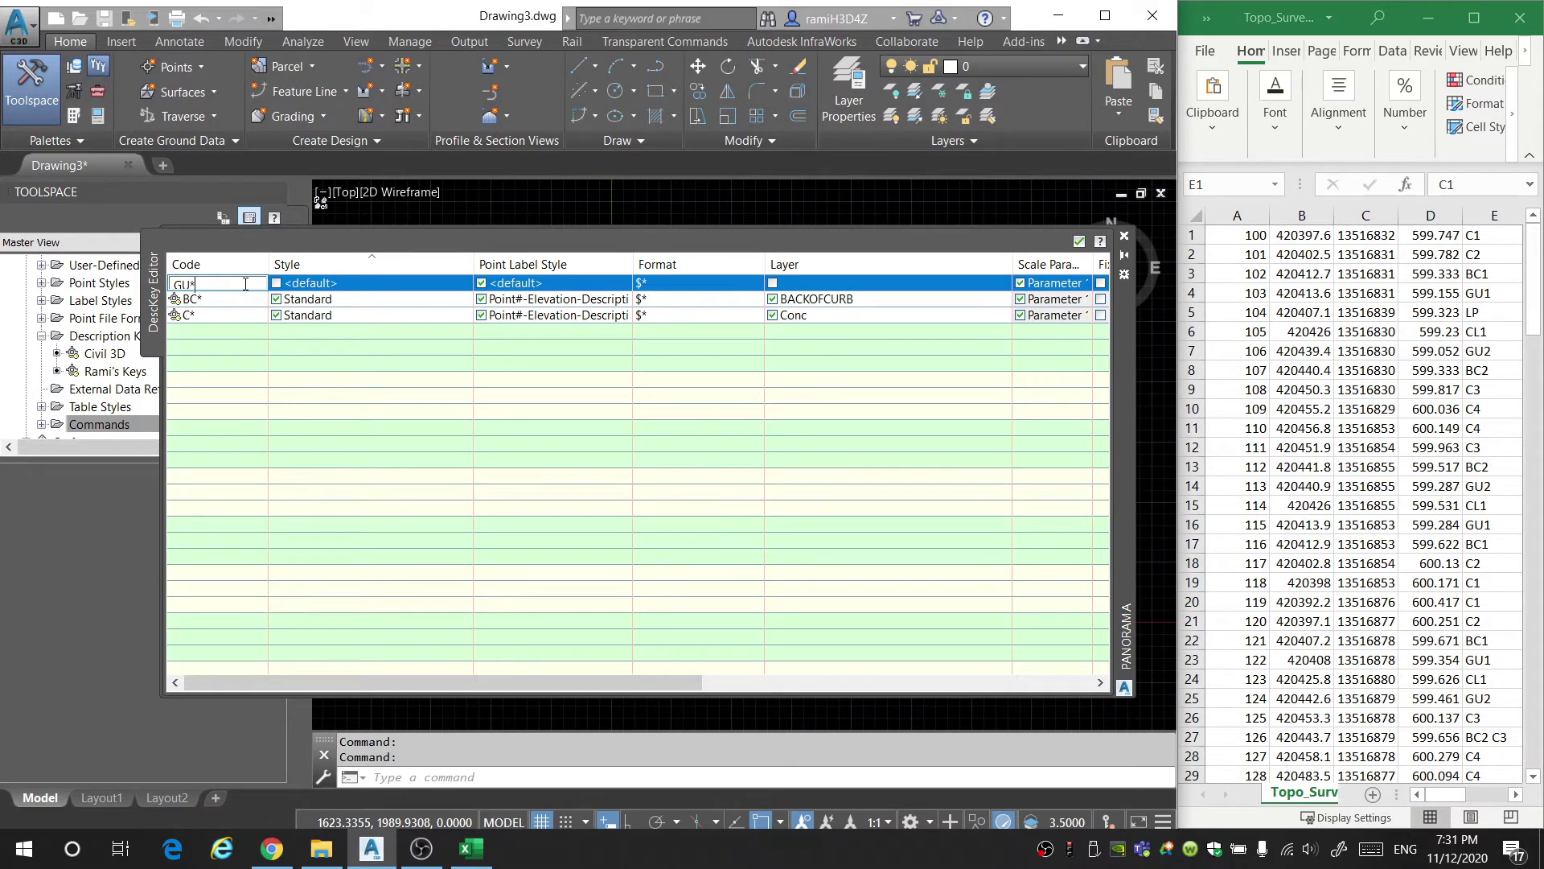
key(Return)
click(276, 283)
click(322, 284)
click(572, 355)
click(483, 591)
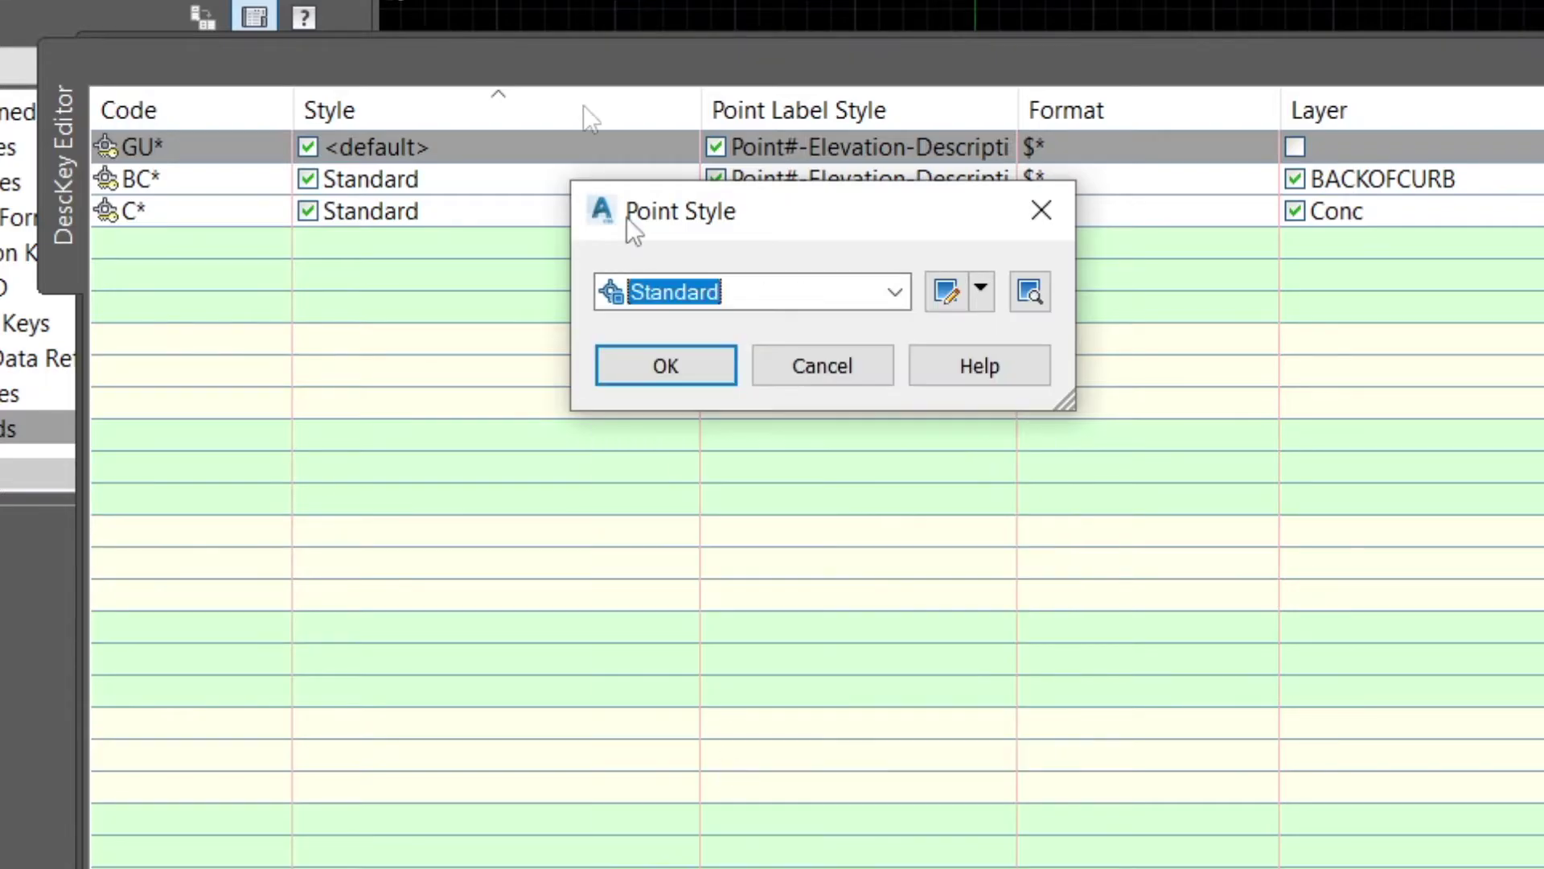
click(648, 375)
Set the GU* key's label style to Point#-Elevation-Description.
click(854, 141)
click(795, 144)
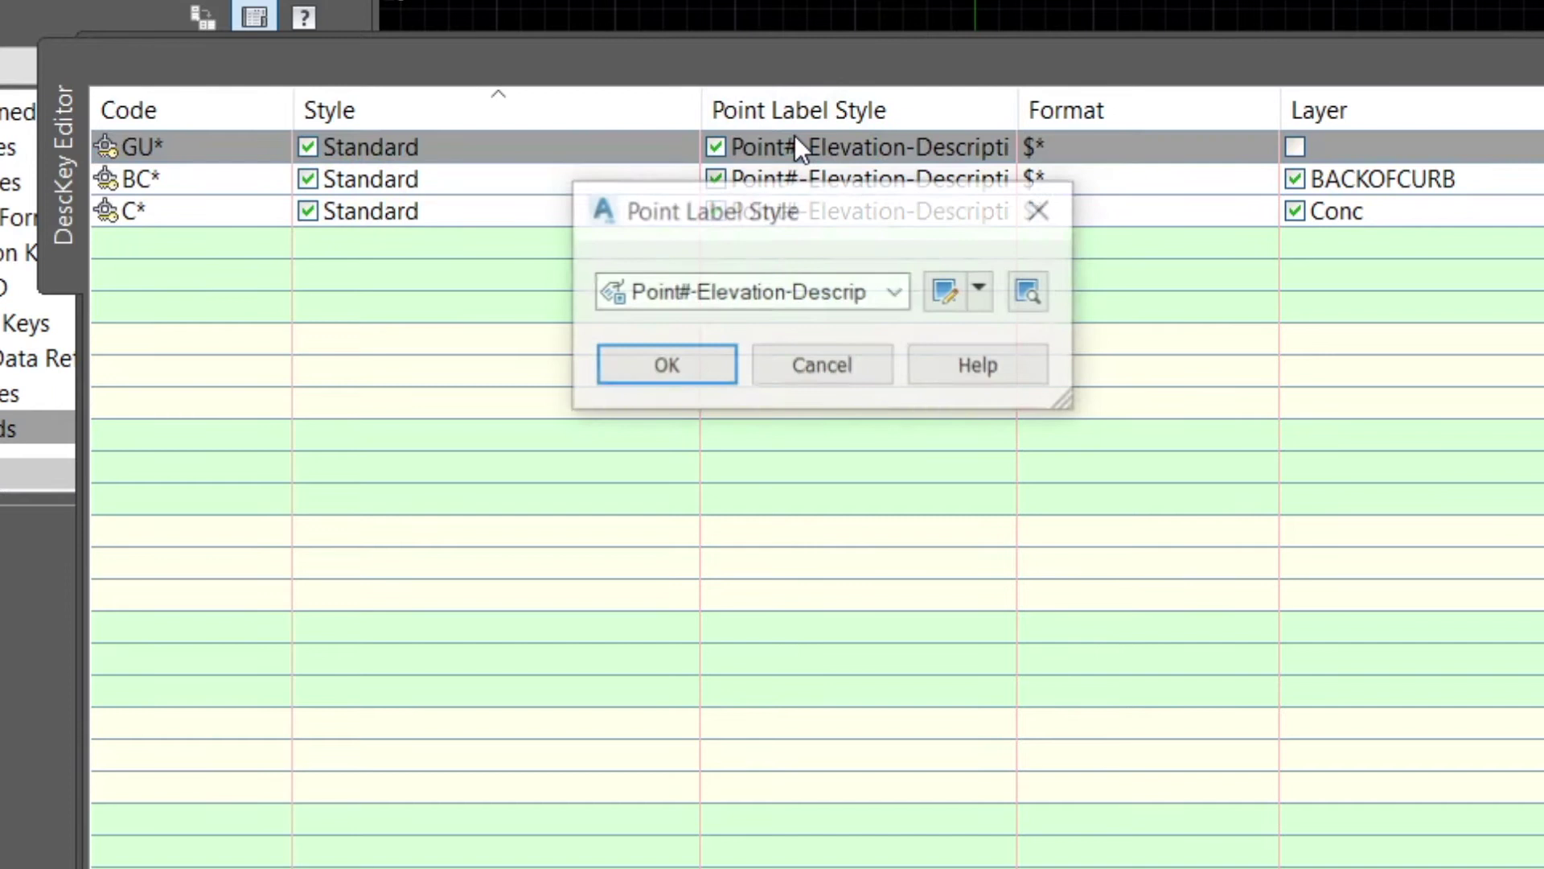
click(764, 292)
click(809, 467)
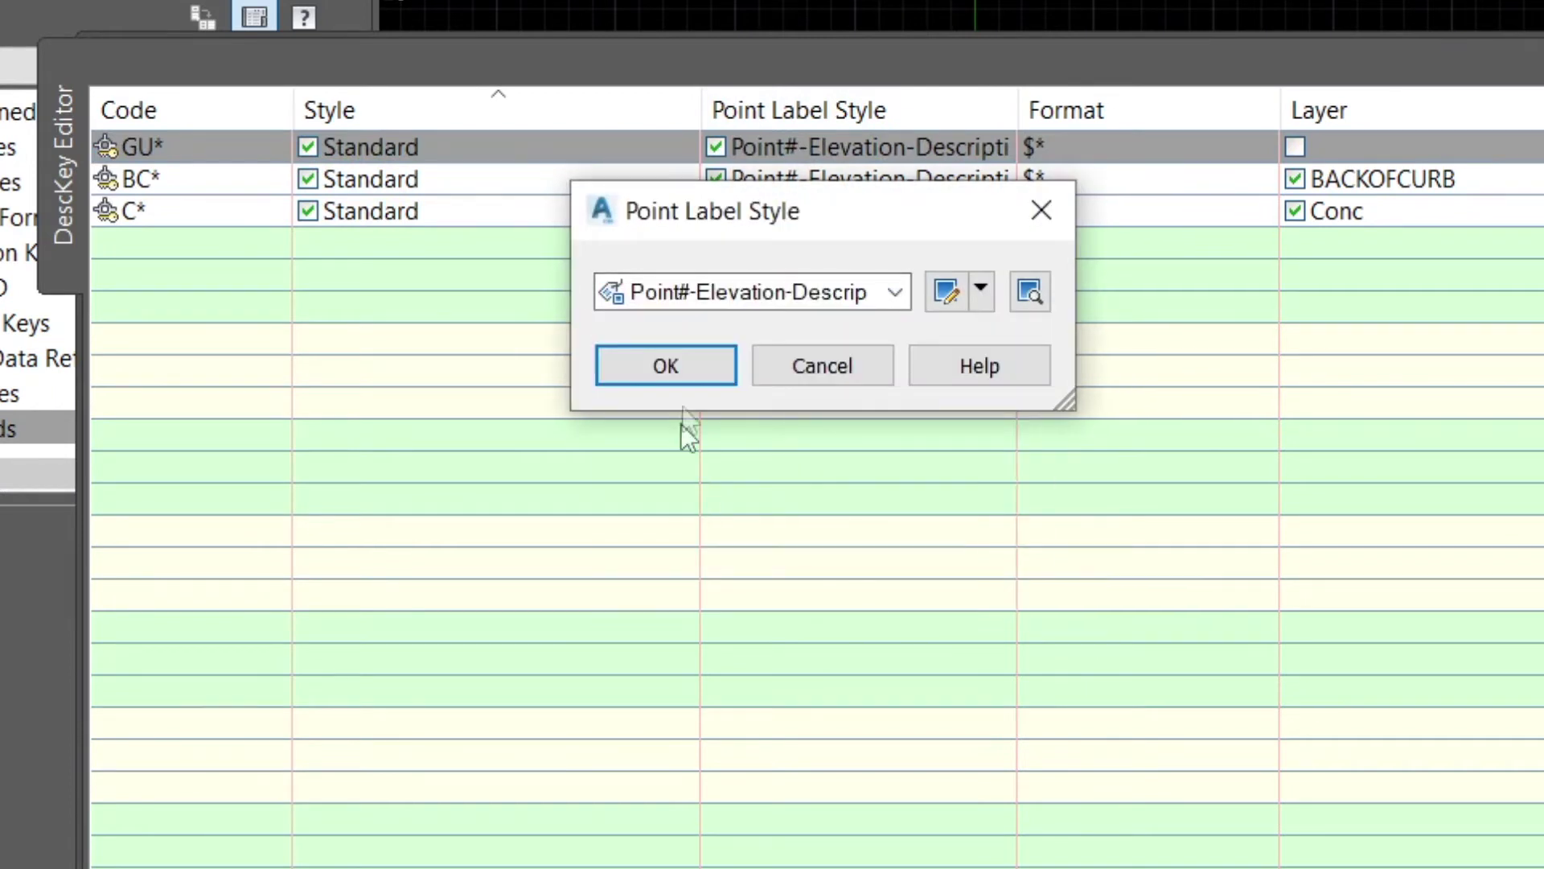
click(682, 361)
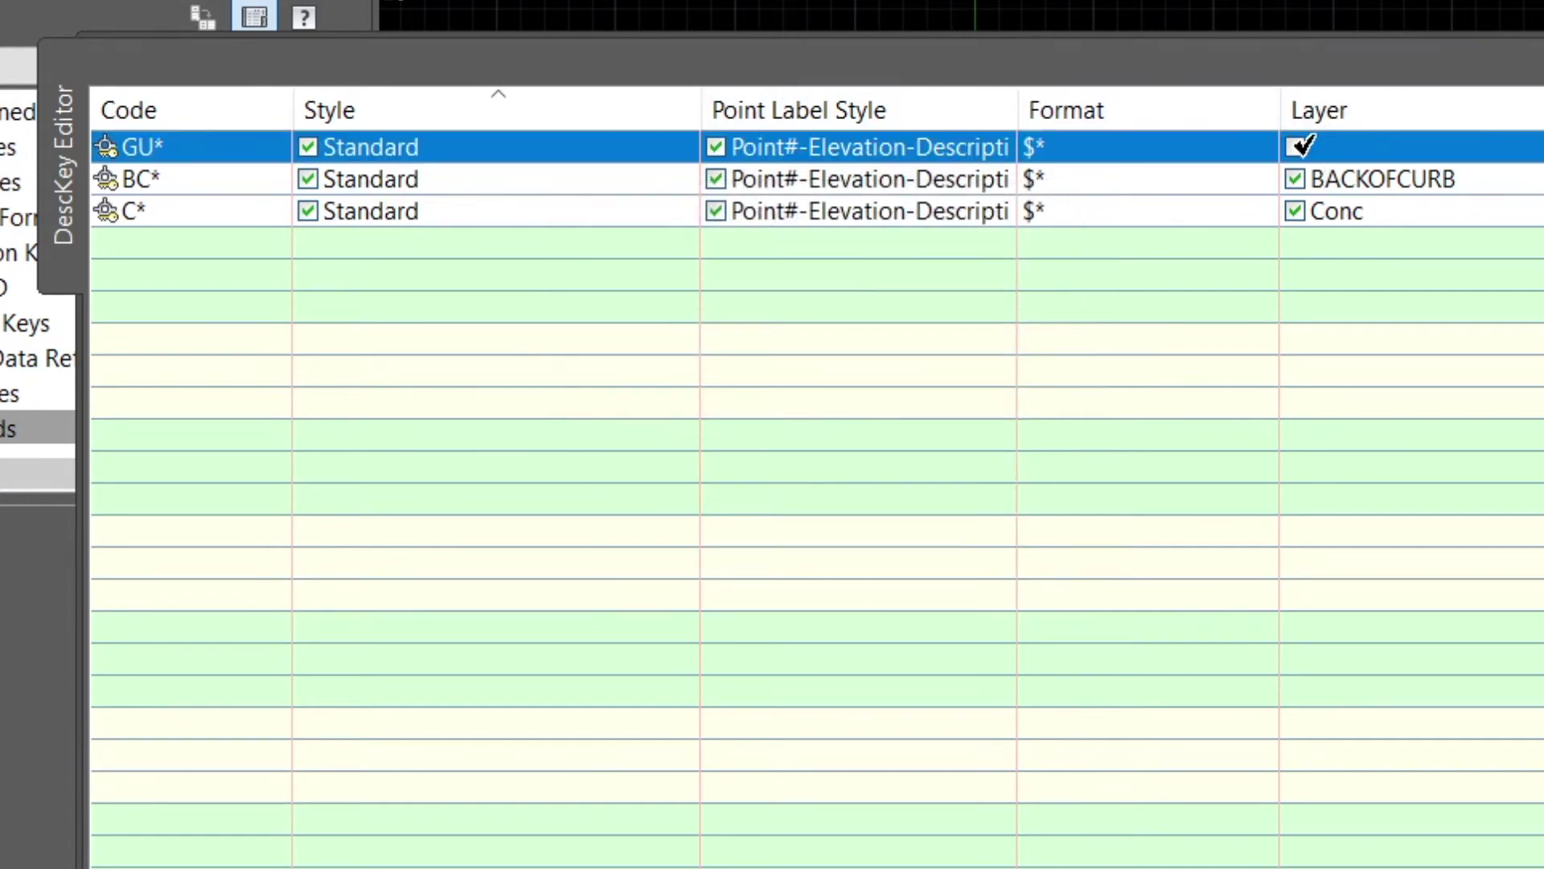
Create a colour-8 GUTTER layer and assign it to the GU* key.
click(1335, 147)
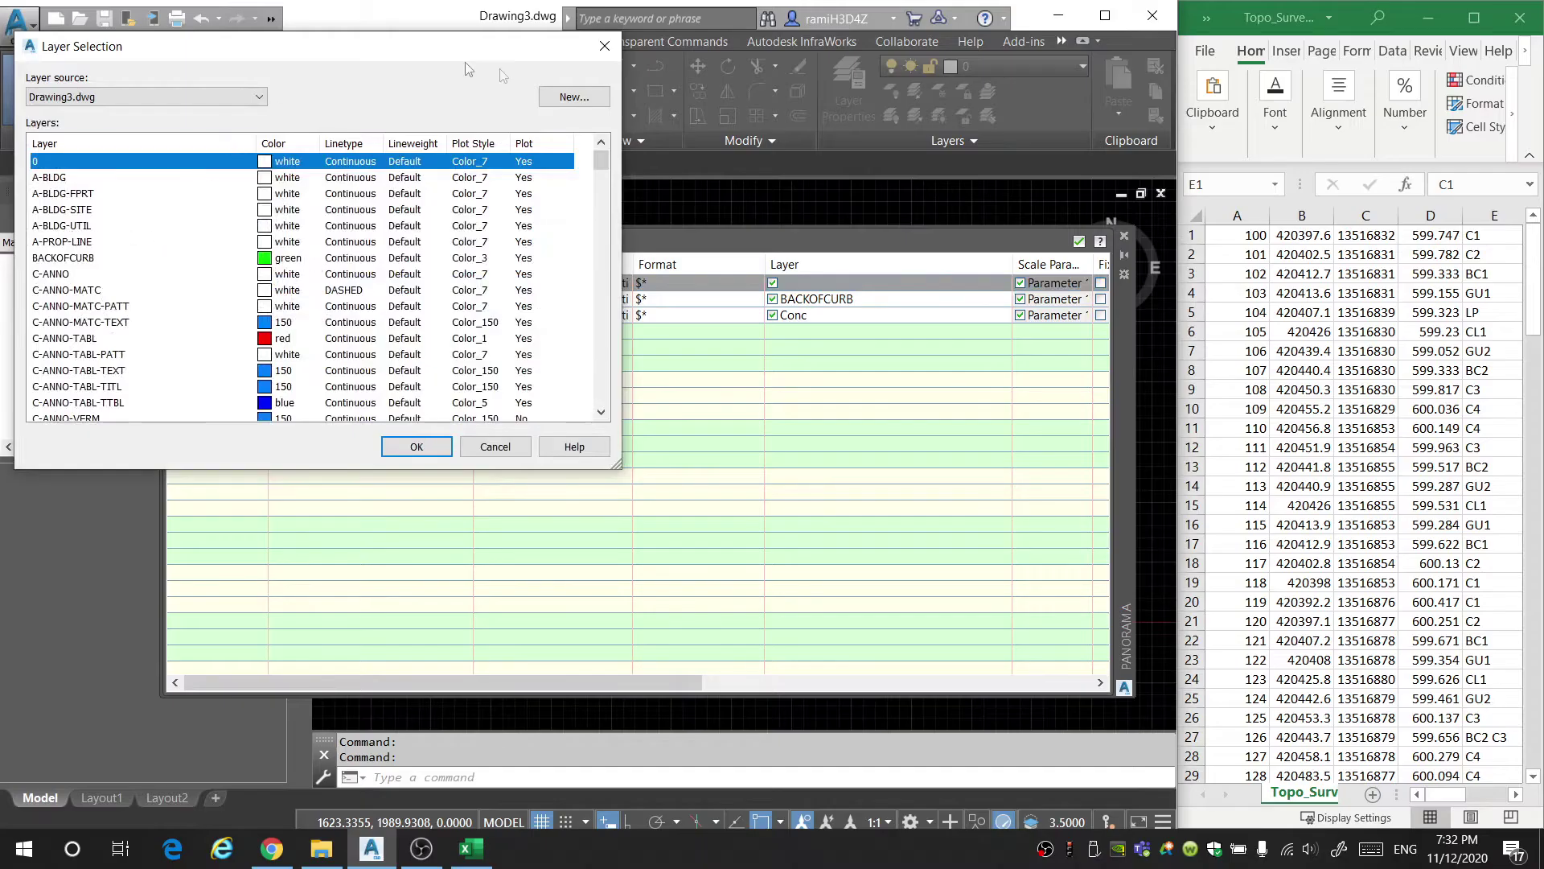
click(574, 96)
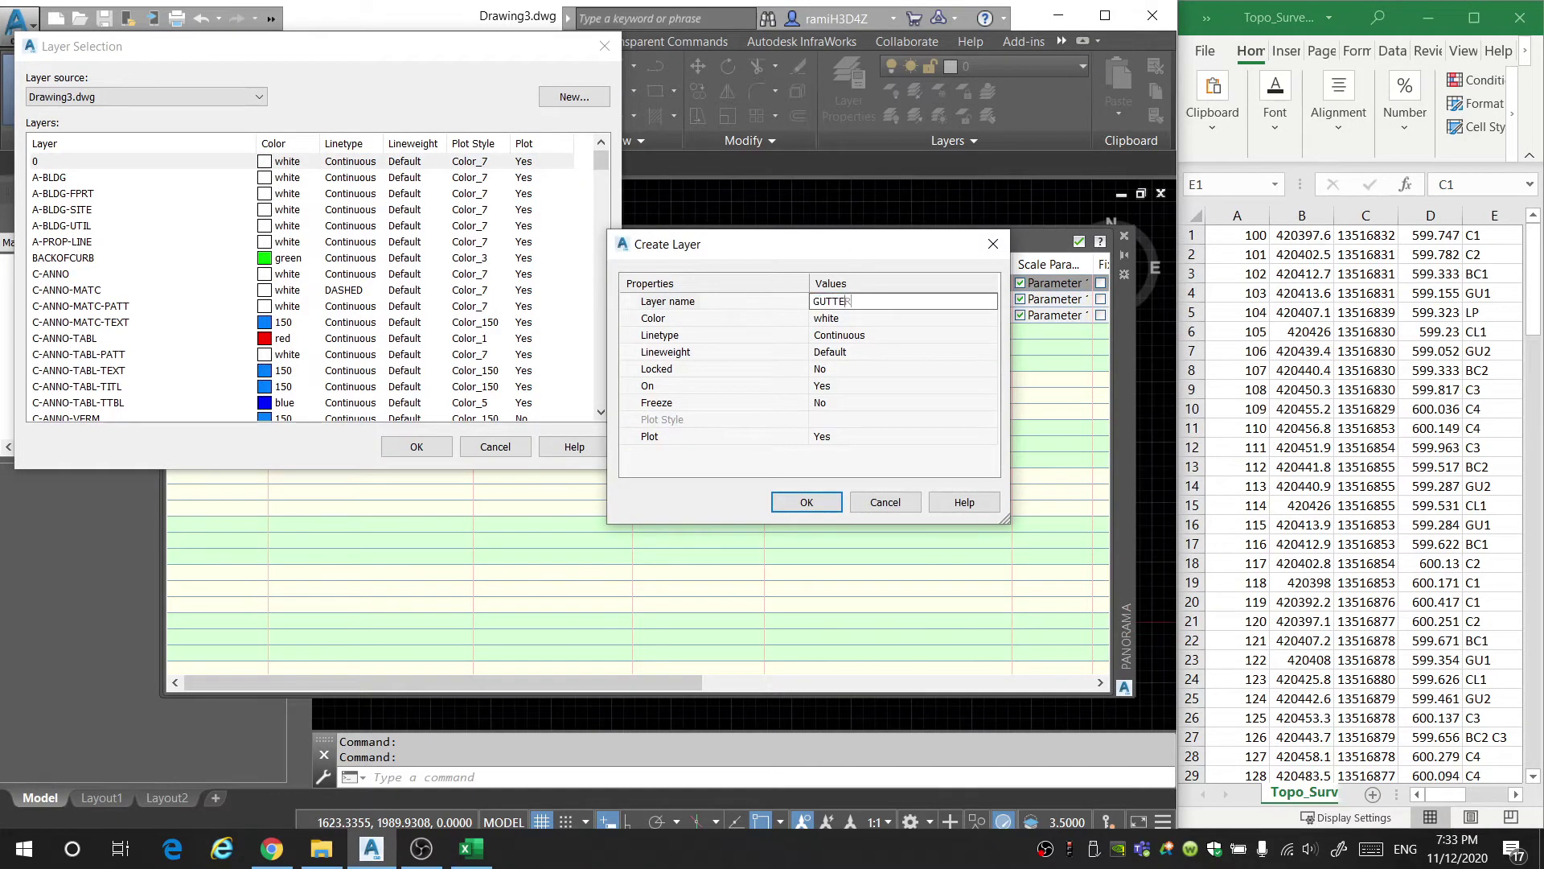
click(990, 319)
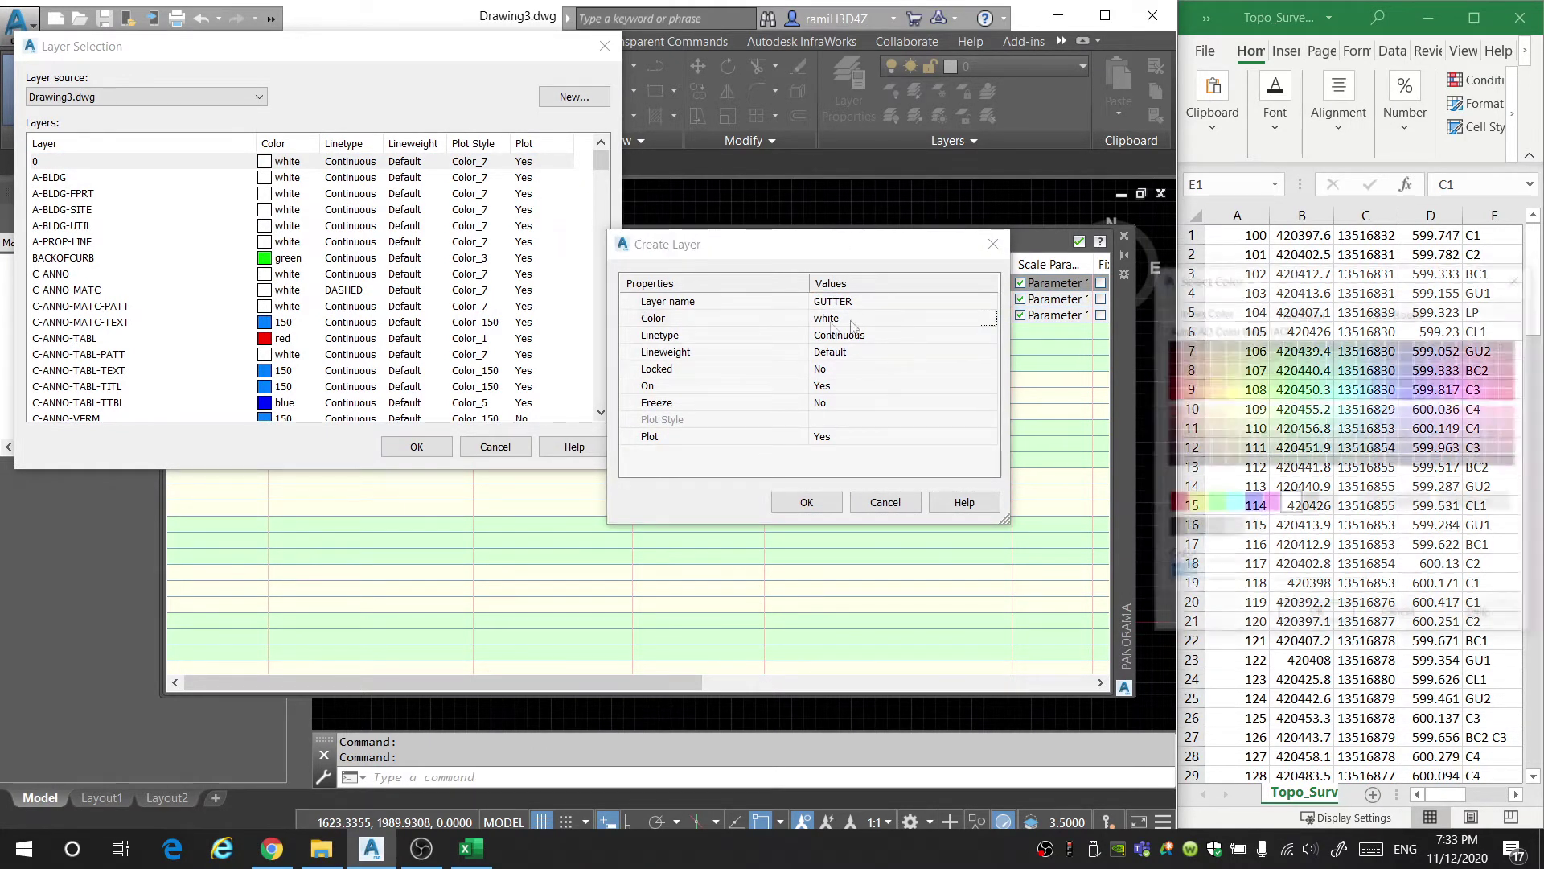
click(1309, 505)
click(1317, 616)
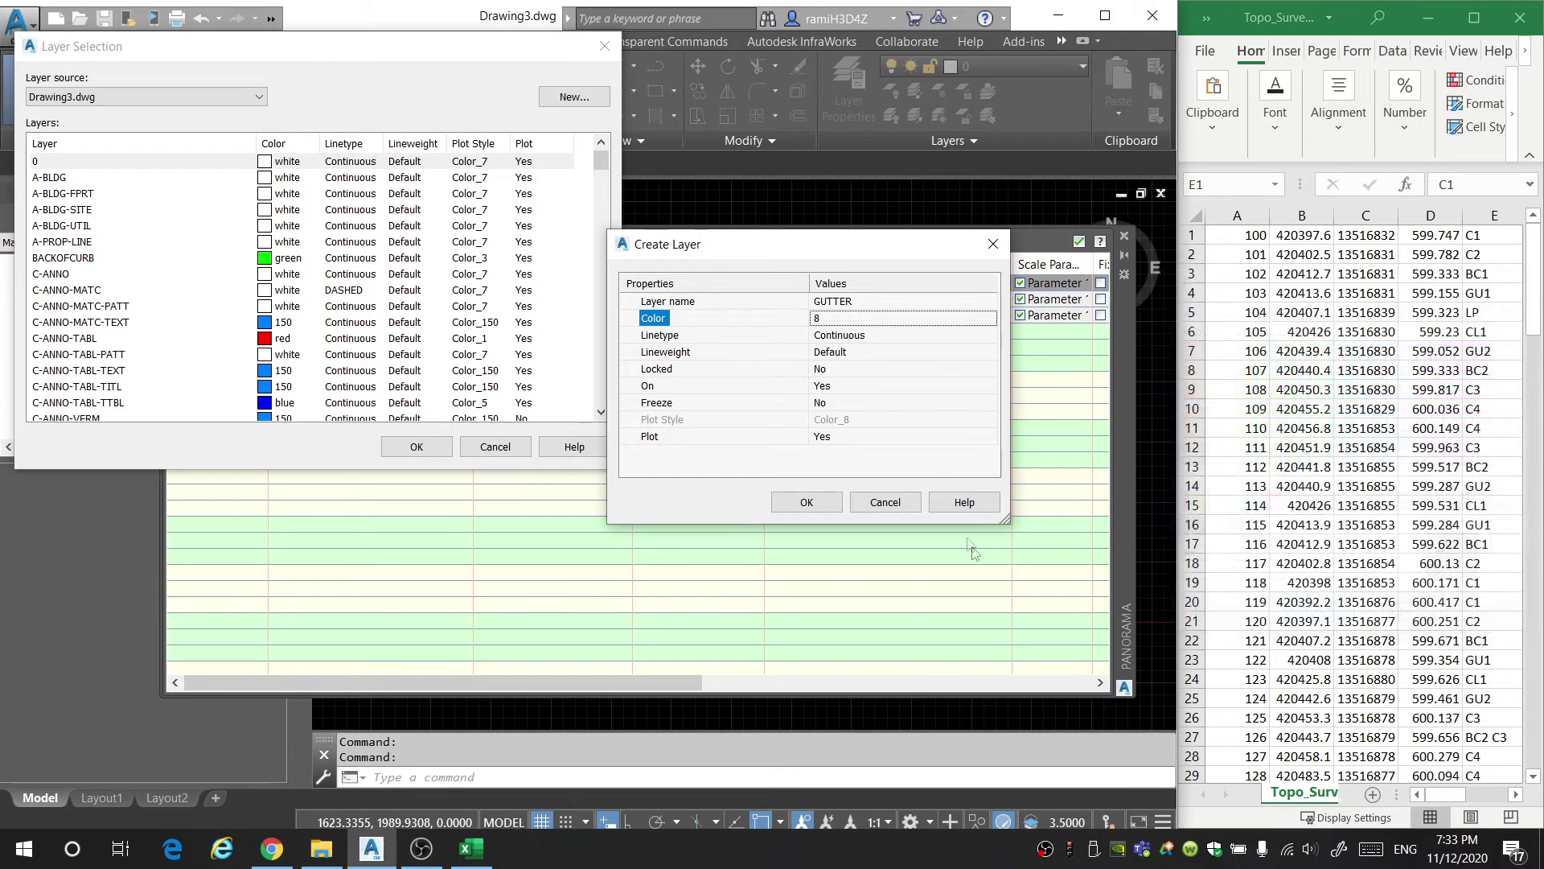
click(806, 502)
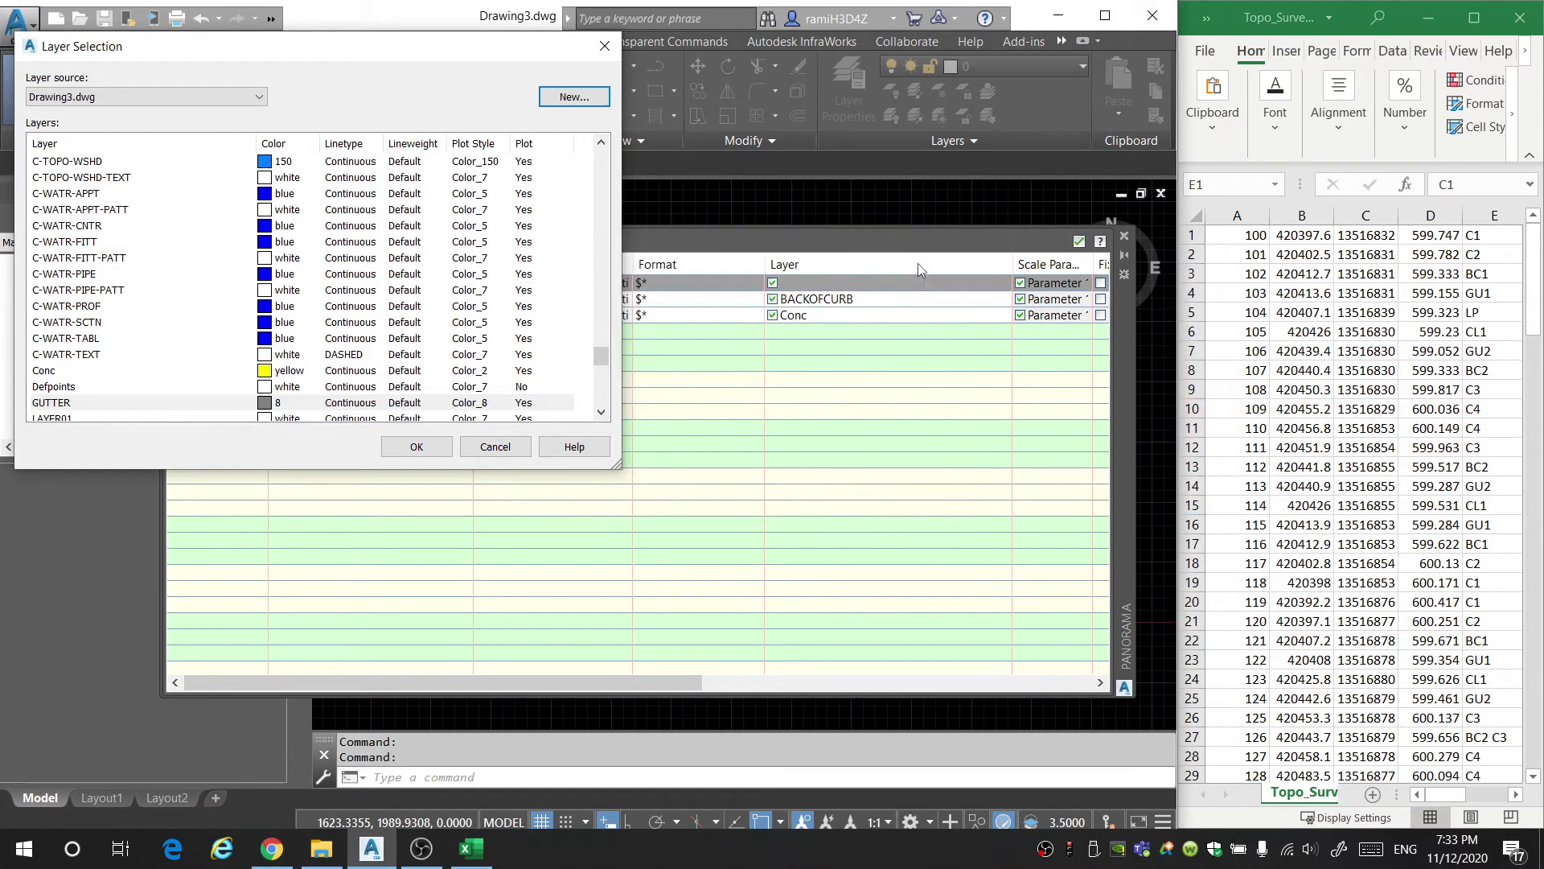
click(443, 444)
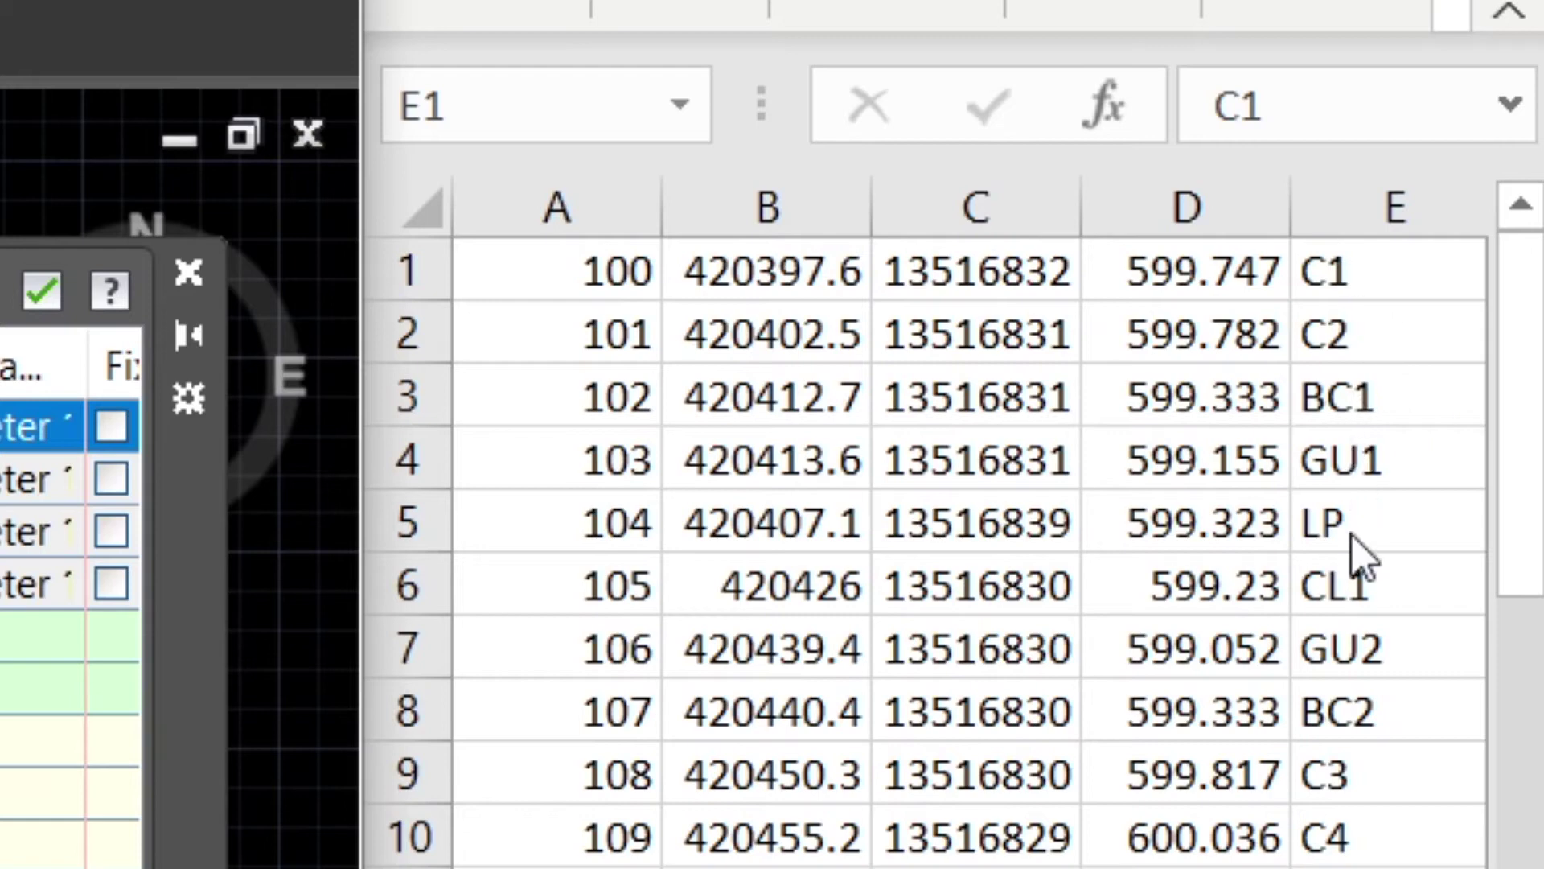
Add the LP* description key and start a new point style named Light Pole.
text(LP)
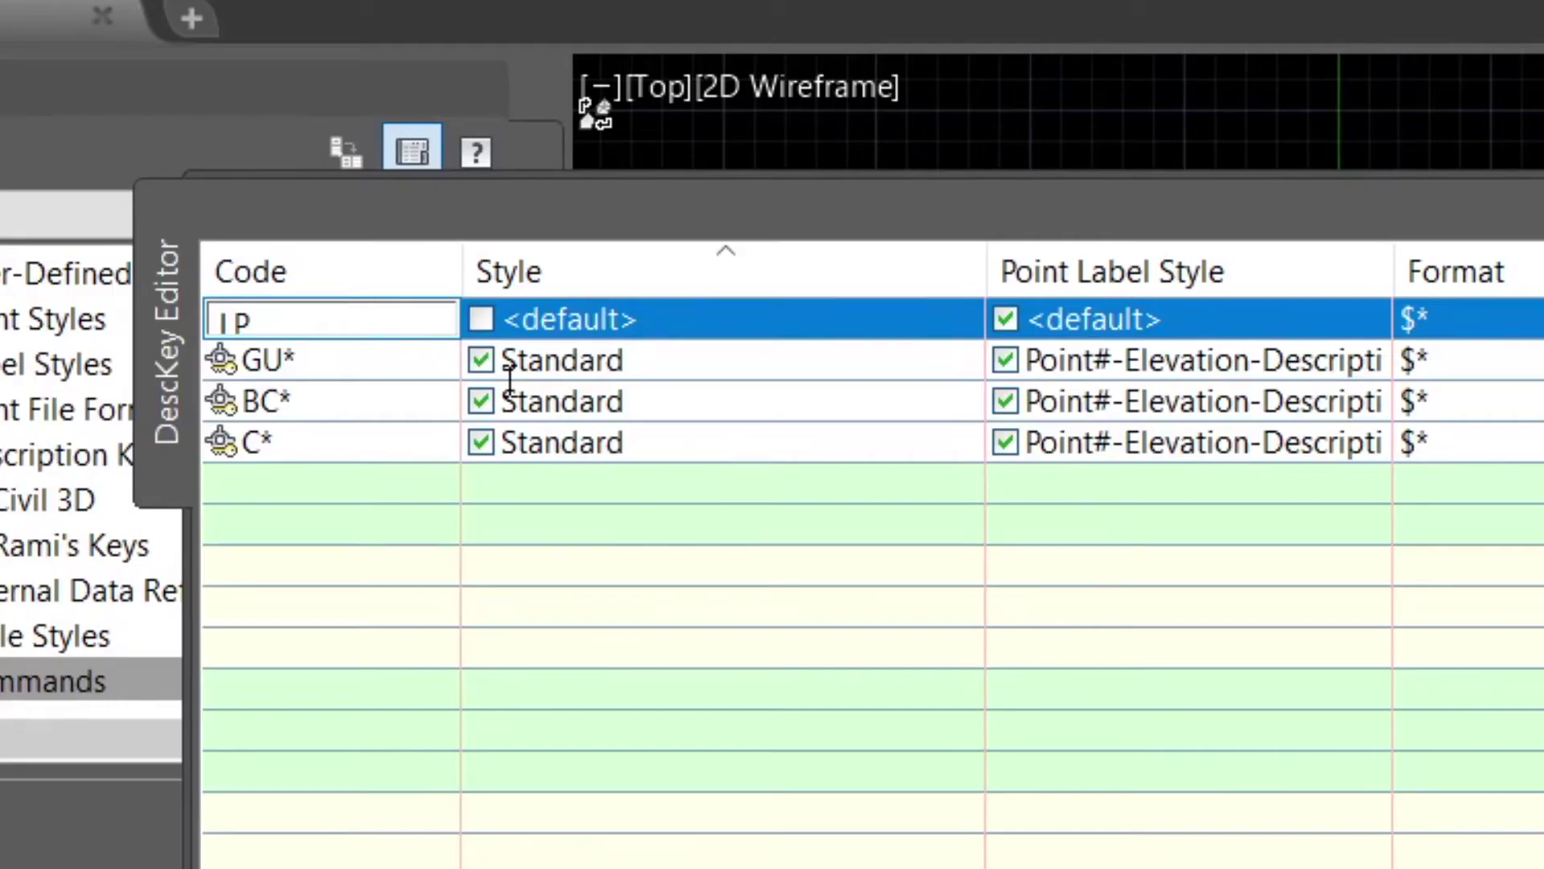
text(*)
key(Return)
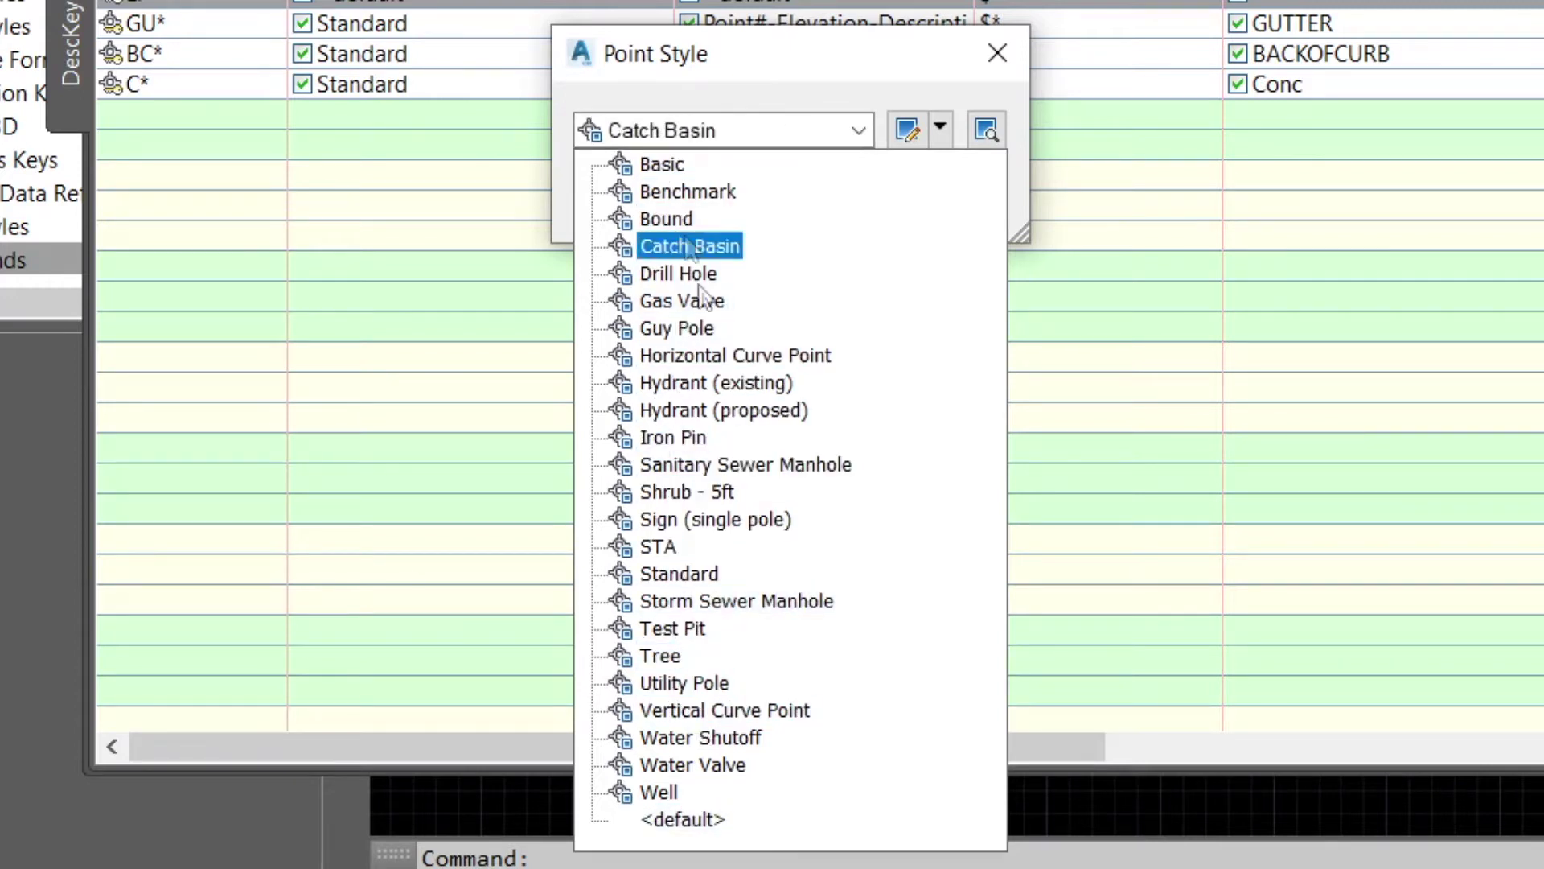
click(850, 90)
click(940, 128)
click(962, 172)
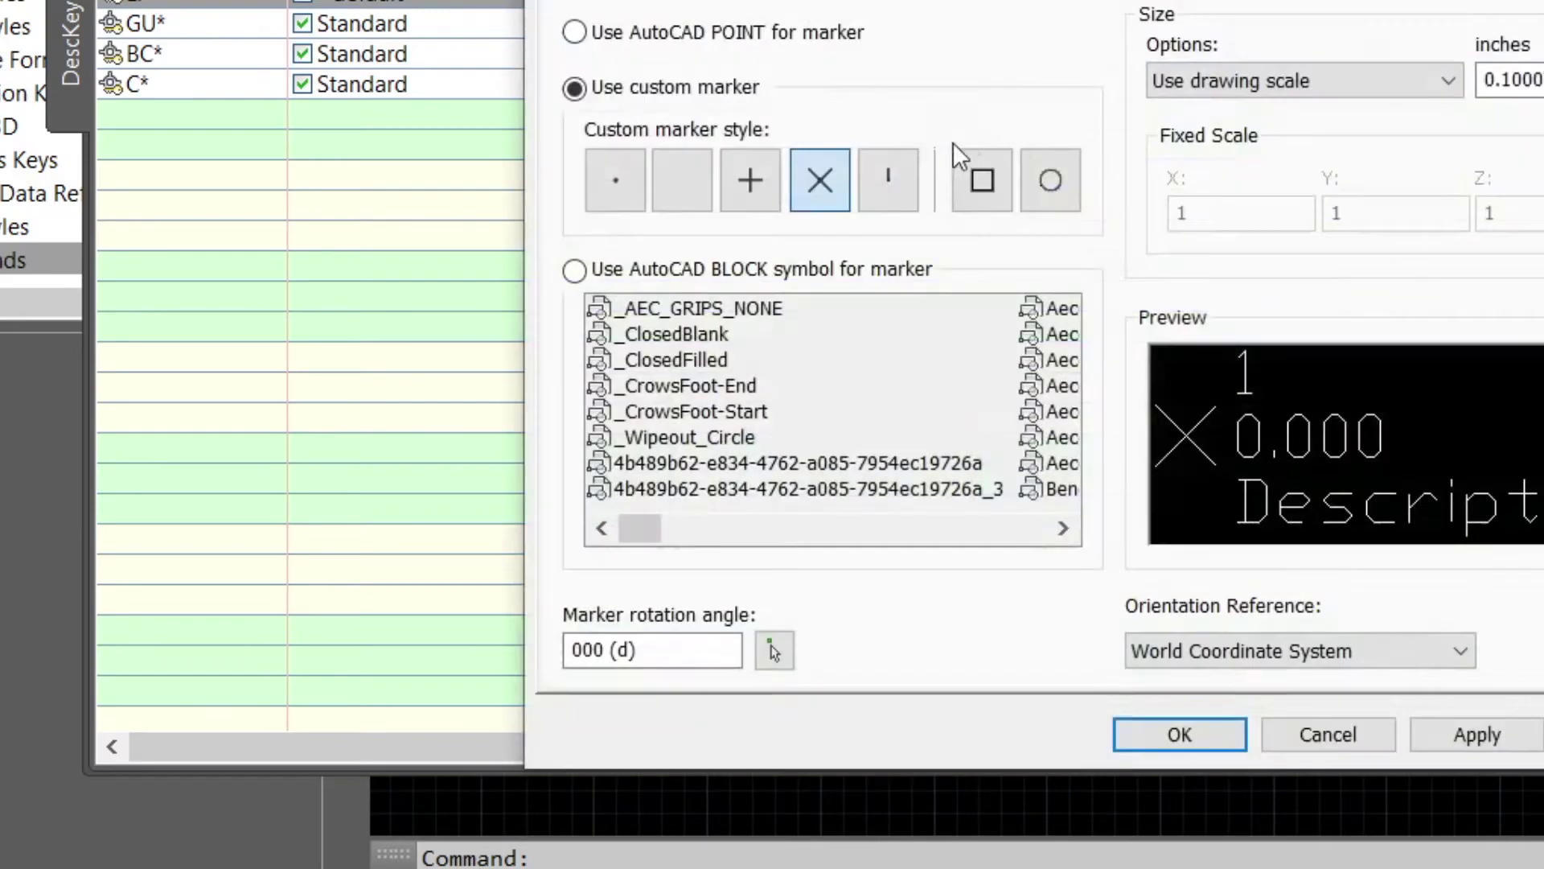
click(586, 1)
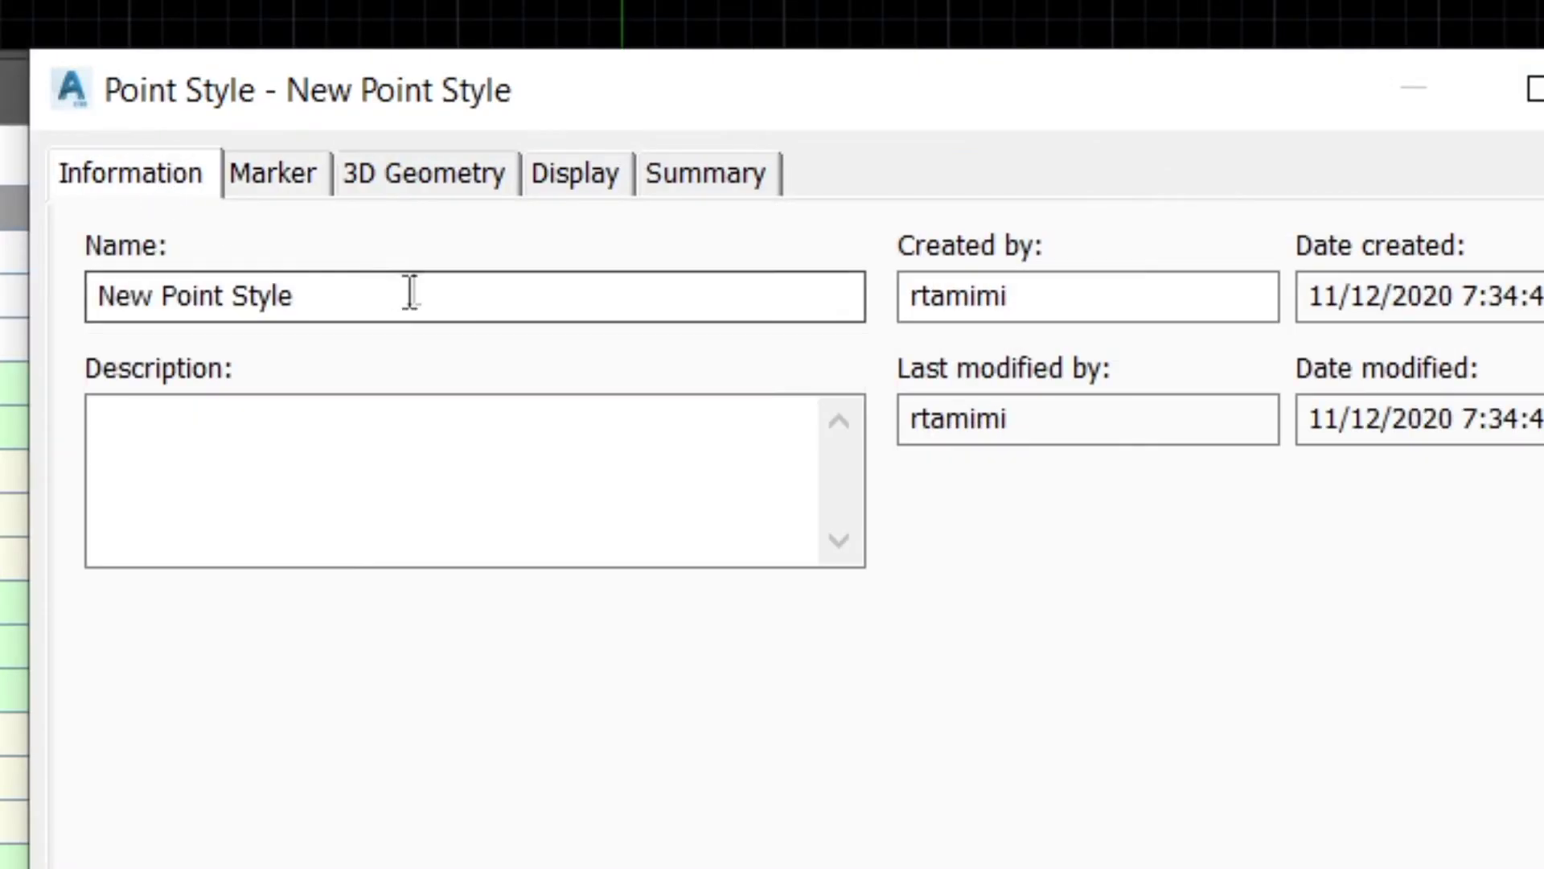
drag(411, 293, 96, 295)
text(I)
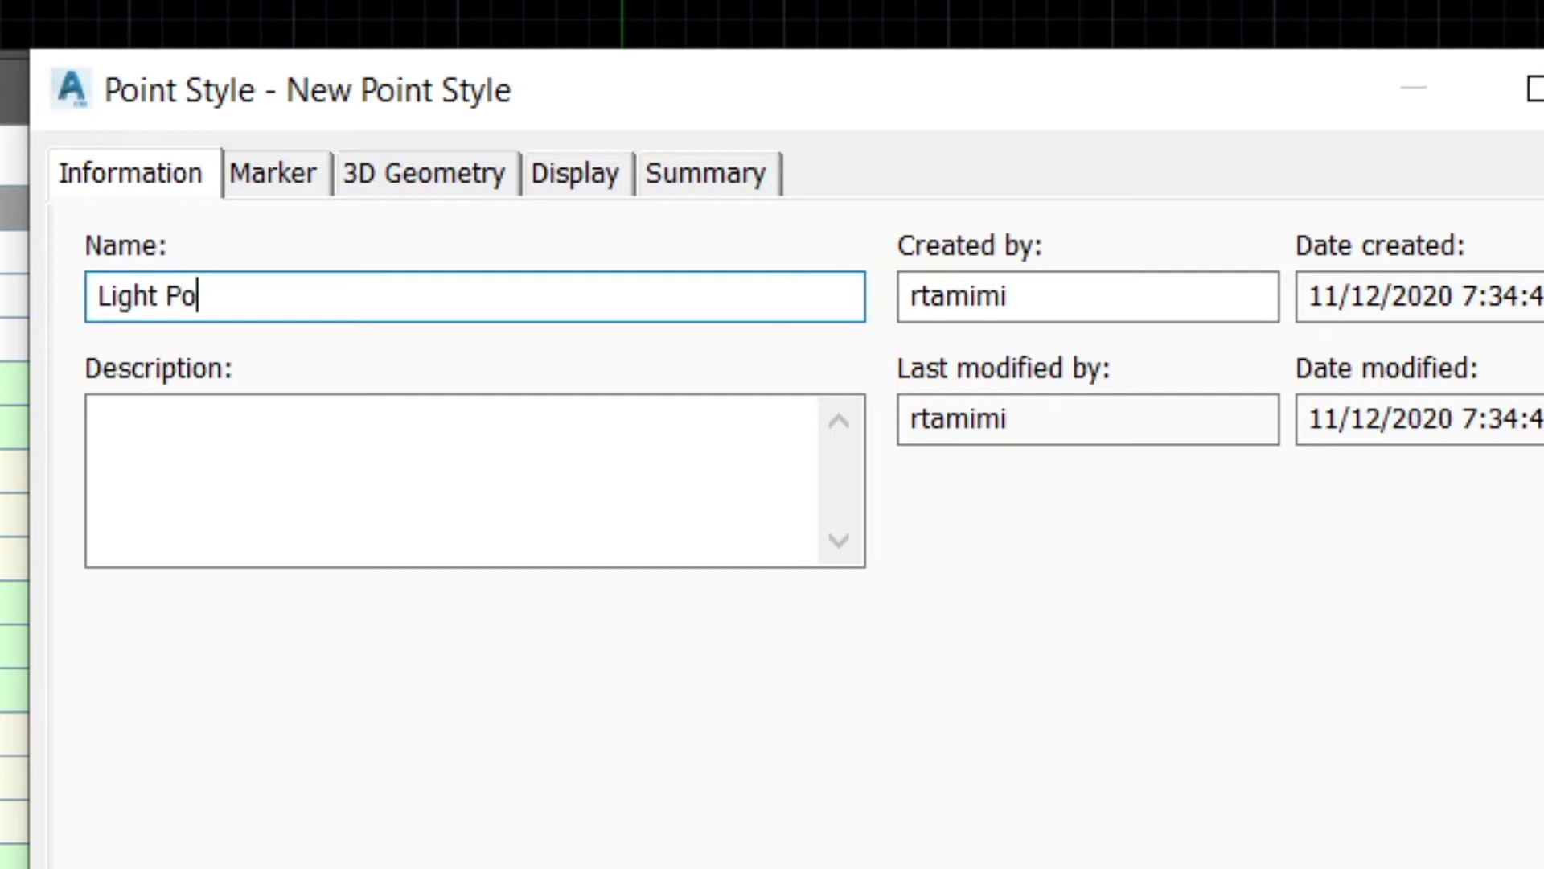
Use the Light Pole AutoCAD block as the style's marker and assign the style to LP*.
click(273, 173)
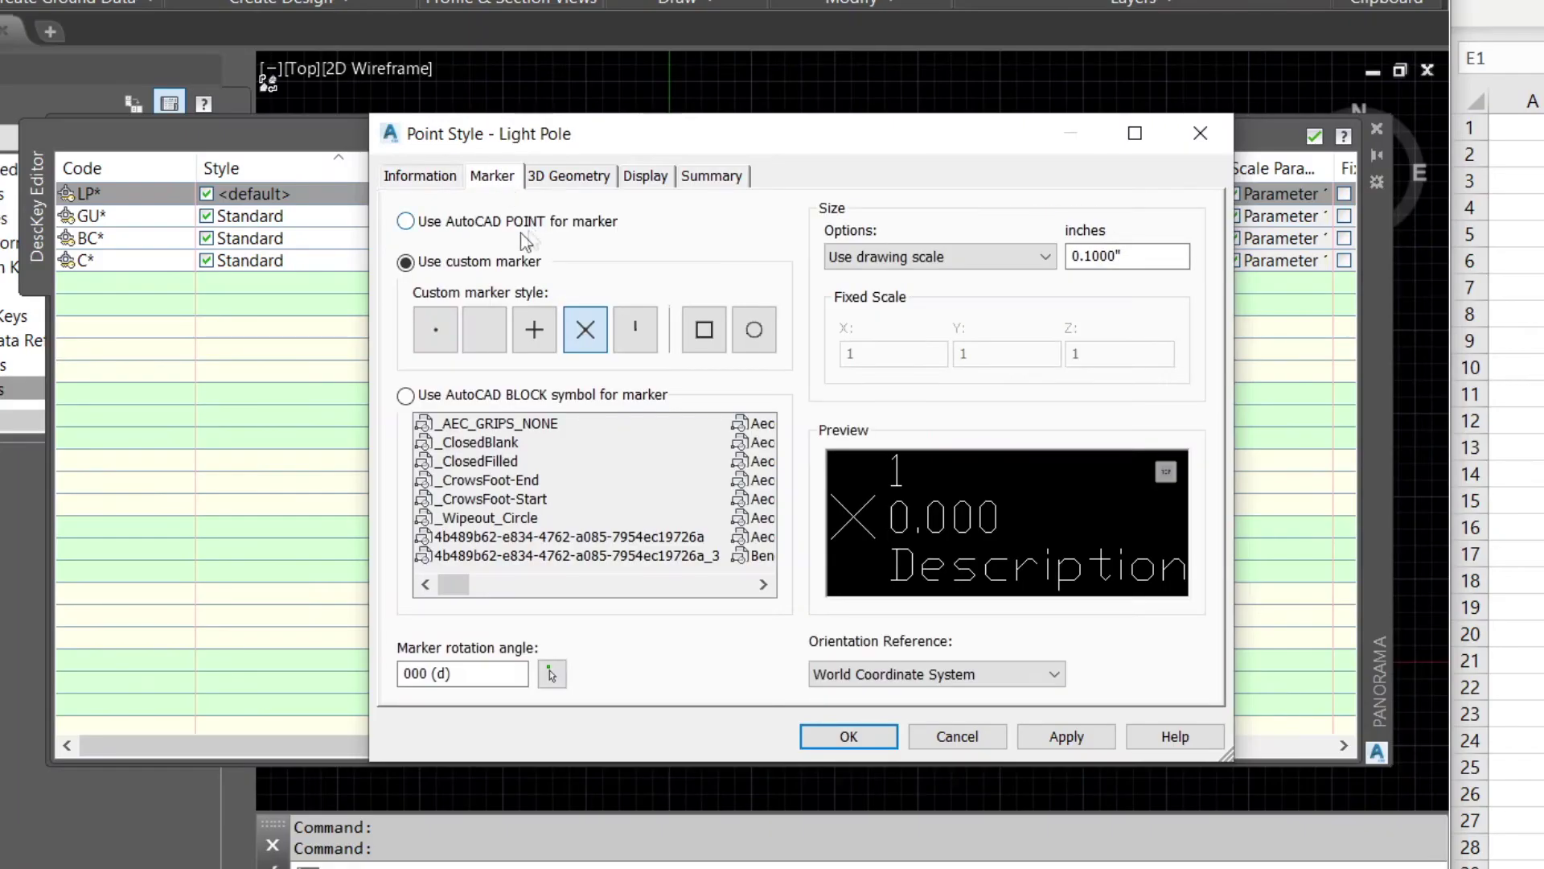
click(406, 395)
mouse_move(465, 593)
mouse_down()
mouse_move(641, 591)
mouse_move(596, 591)
mouse_move(612, 588)
mouse_up()
click(467, 425)
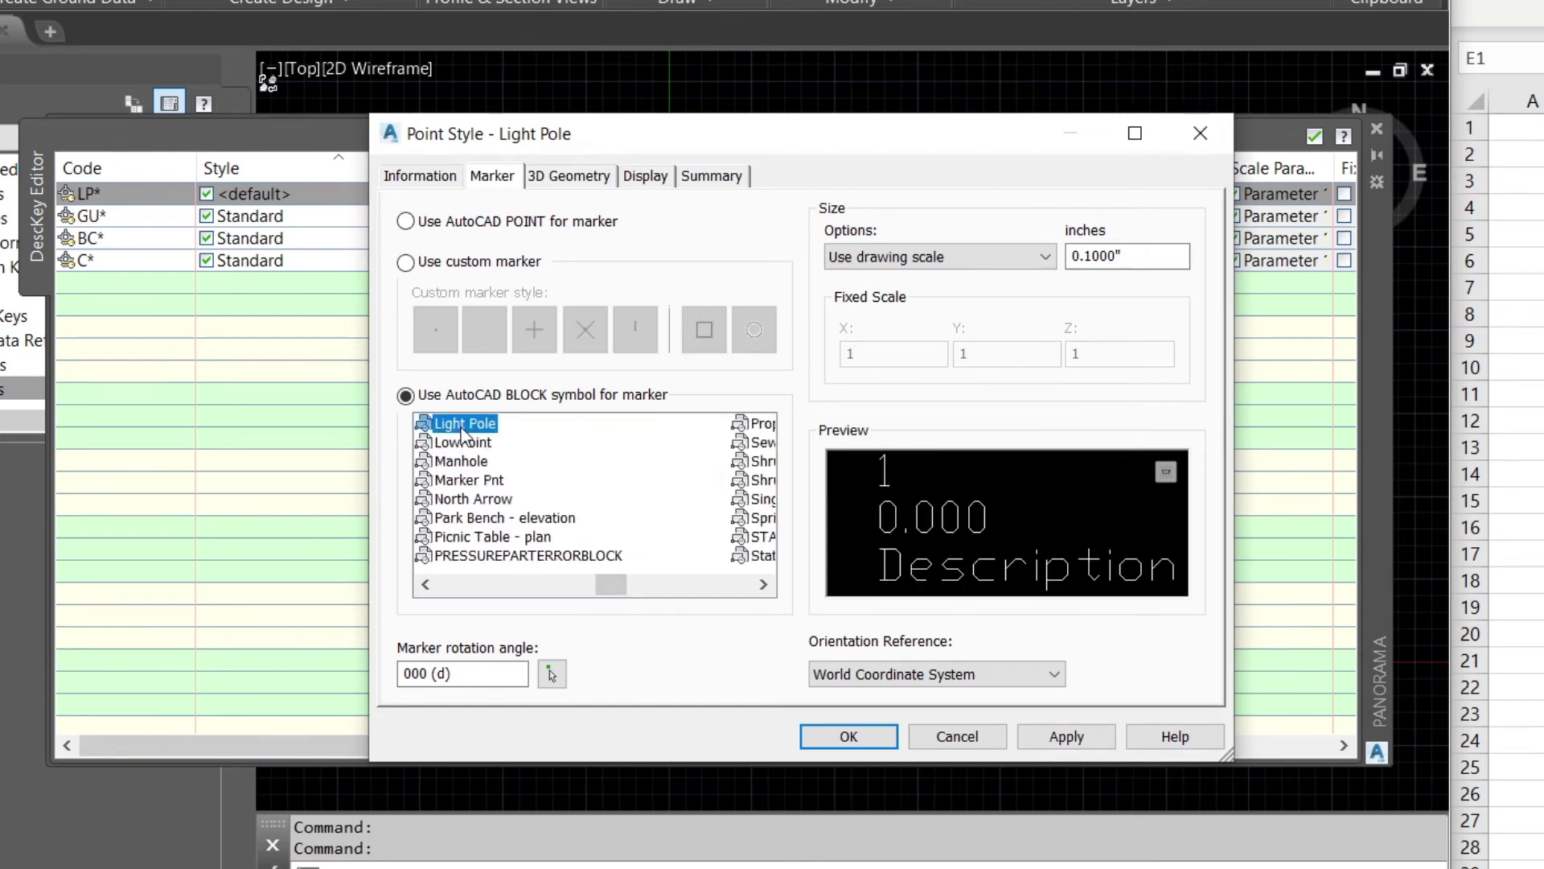
click(938, 834)
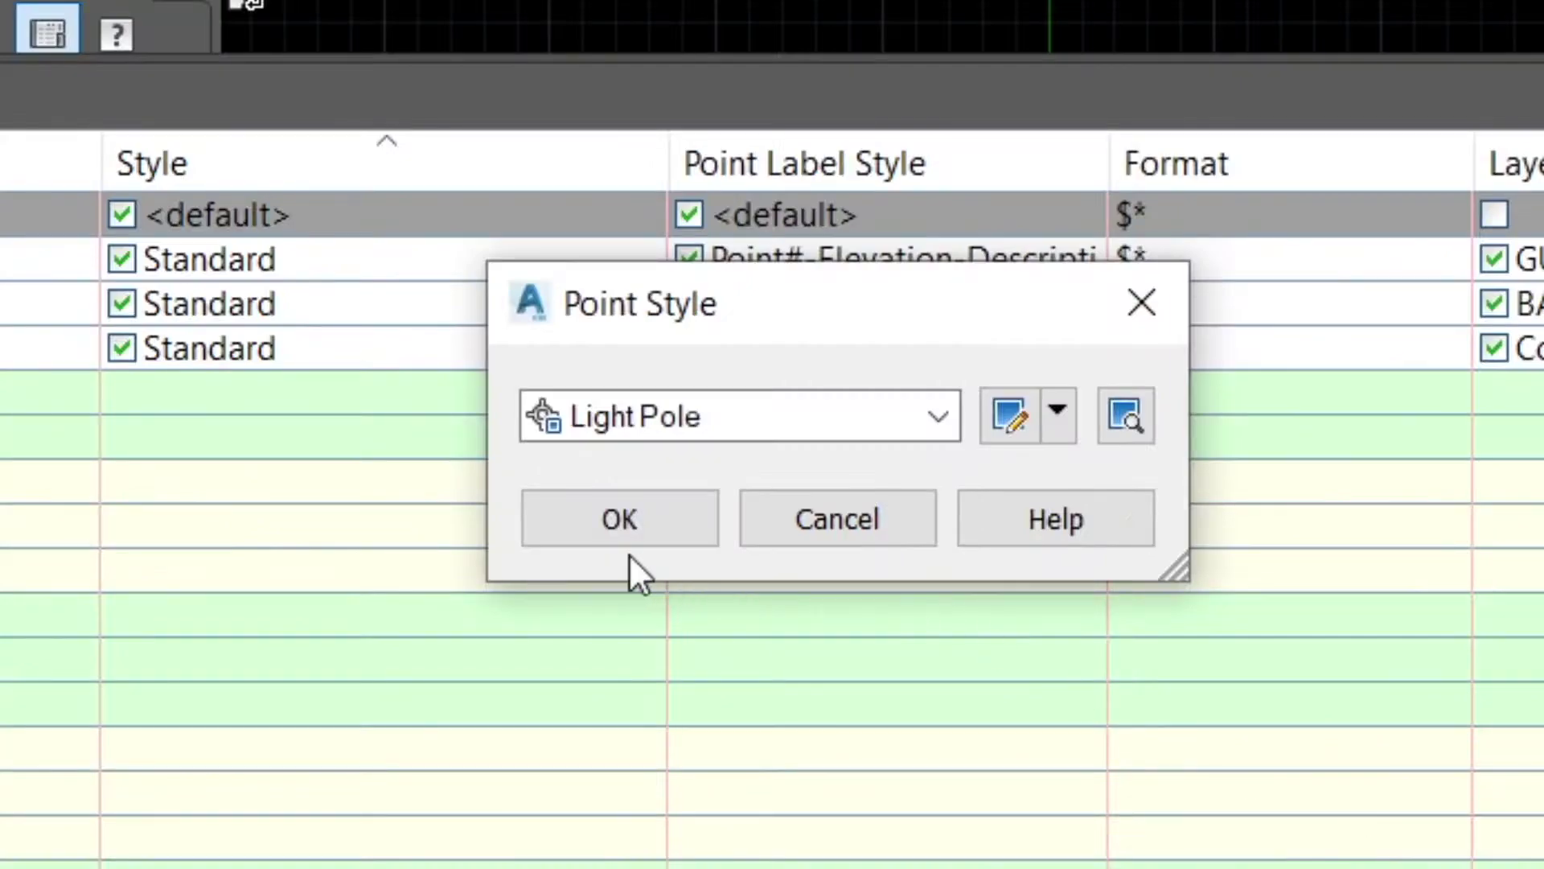
click(631, 533)
Set the LP* key's point label style to Point# and Description.
click(775, 227)
click(776, 228)
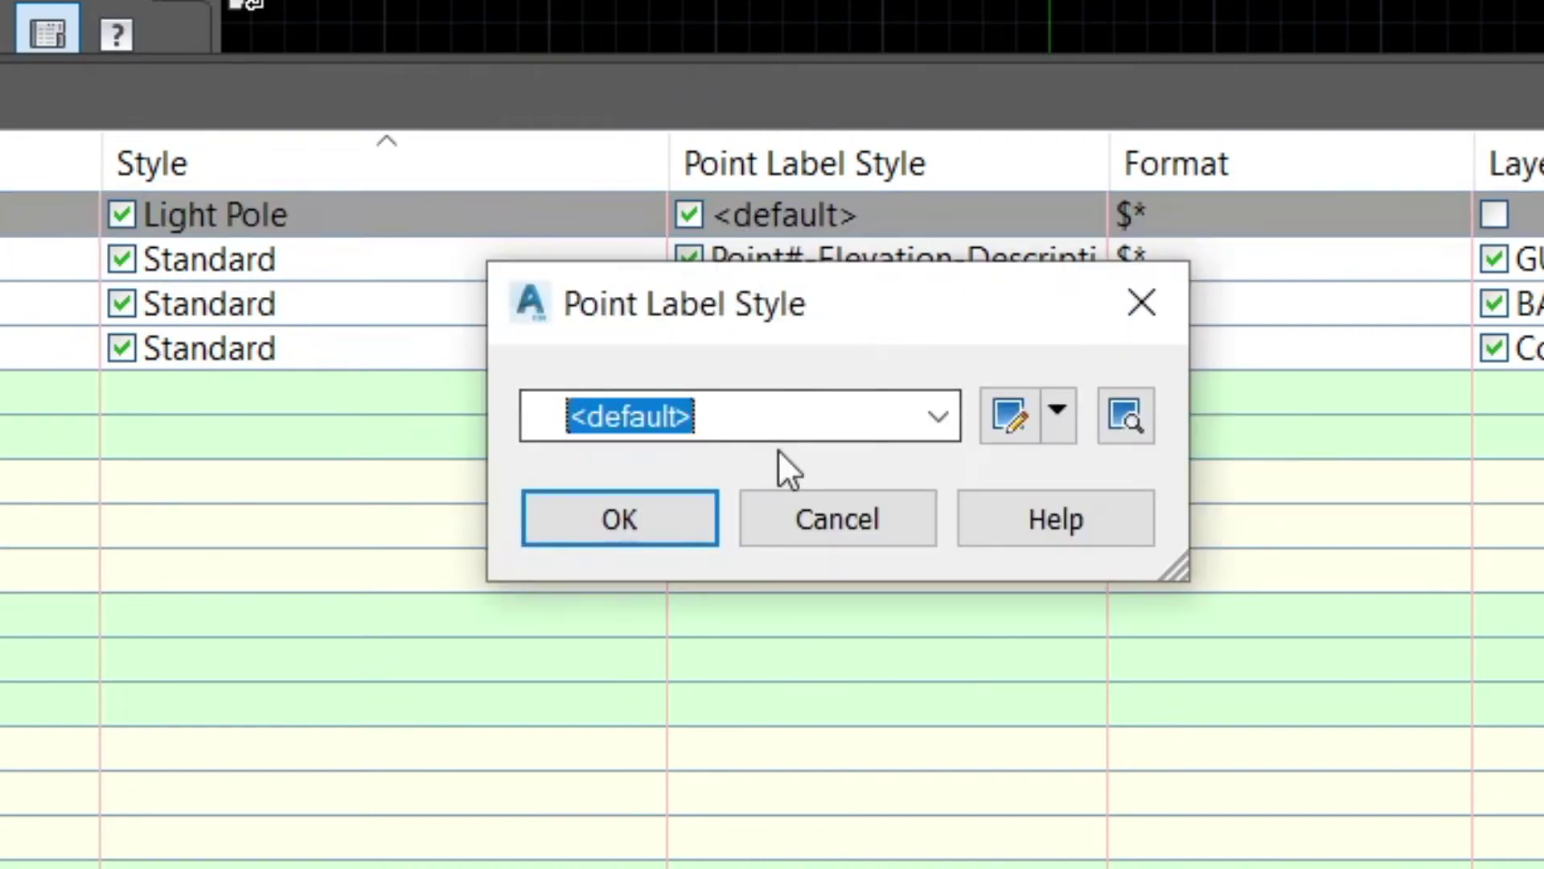
click(779, 428)
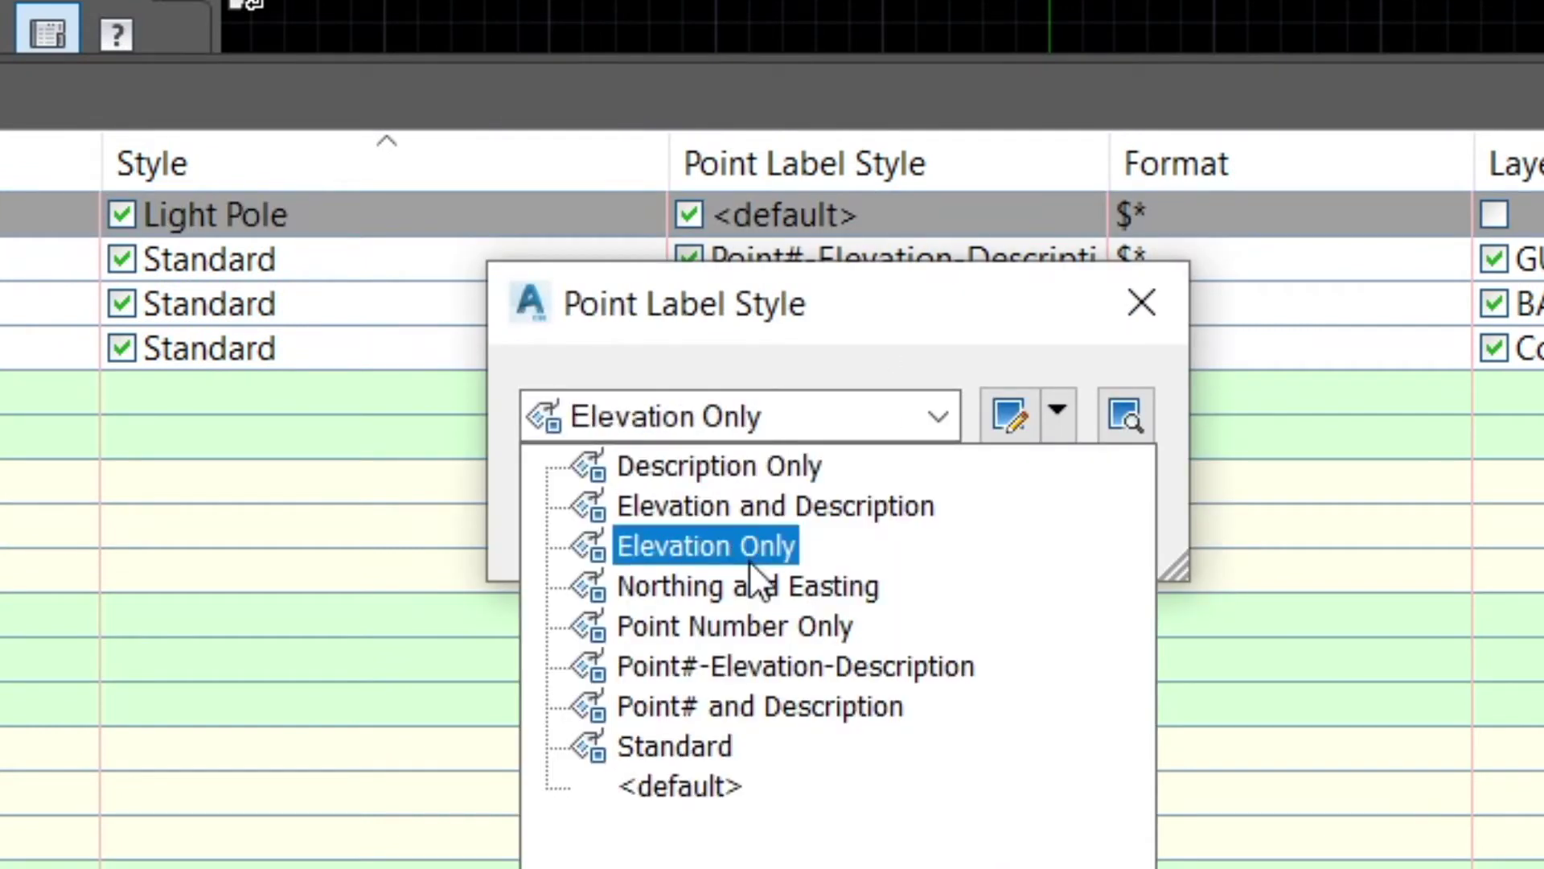
click(748, 707)
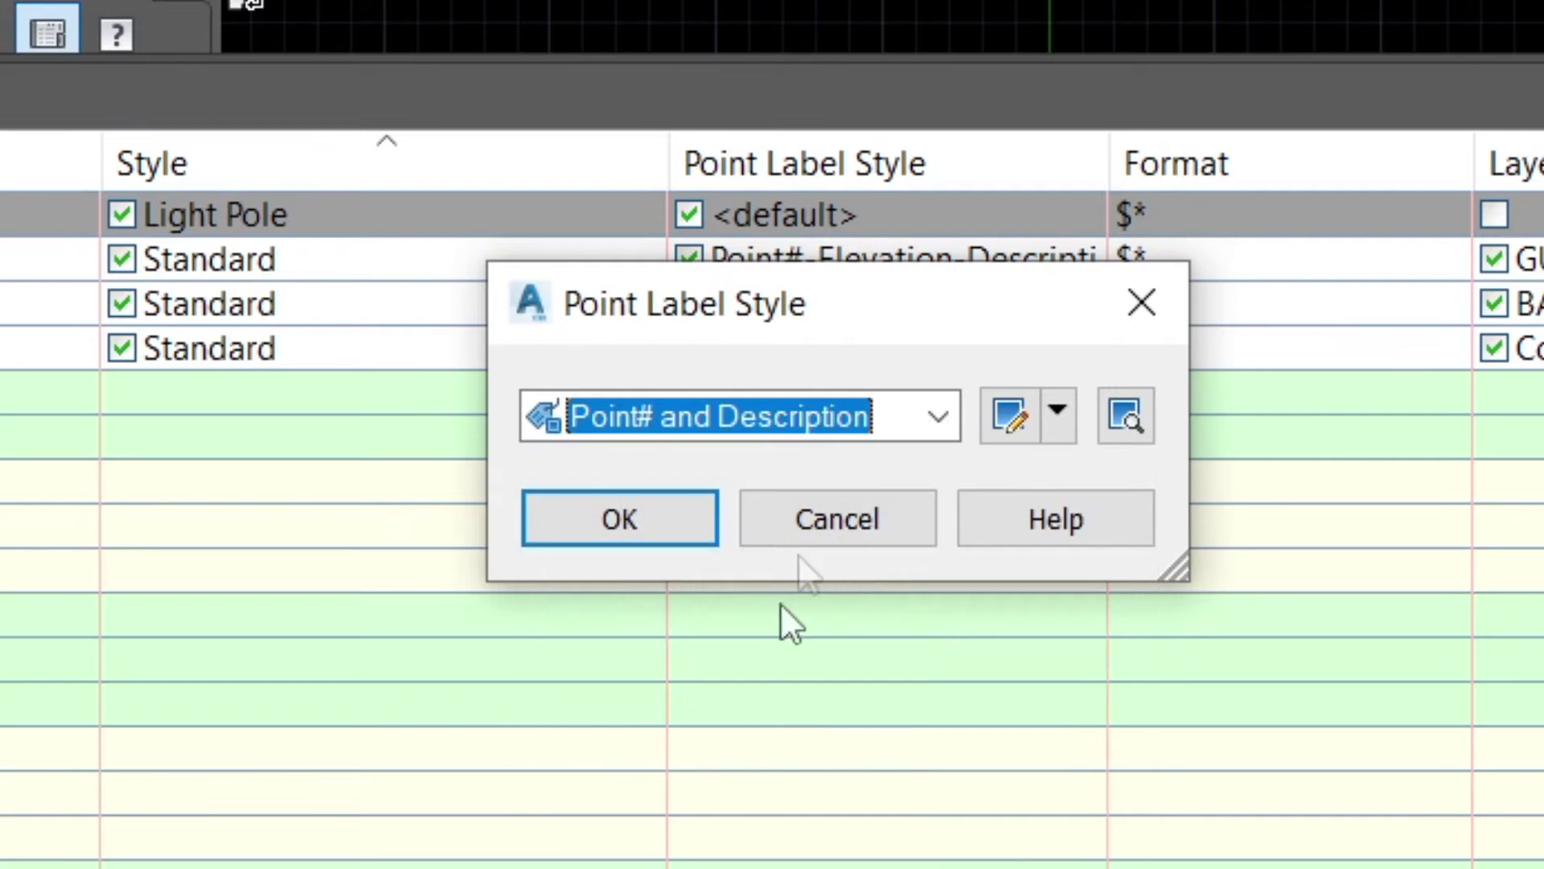
click(632, 503)
click(1498, 214)
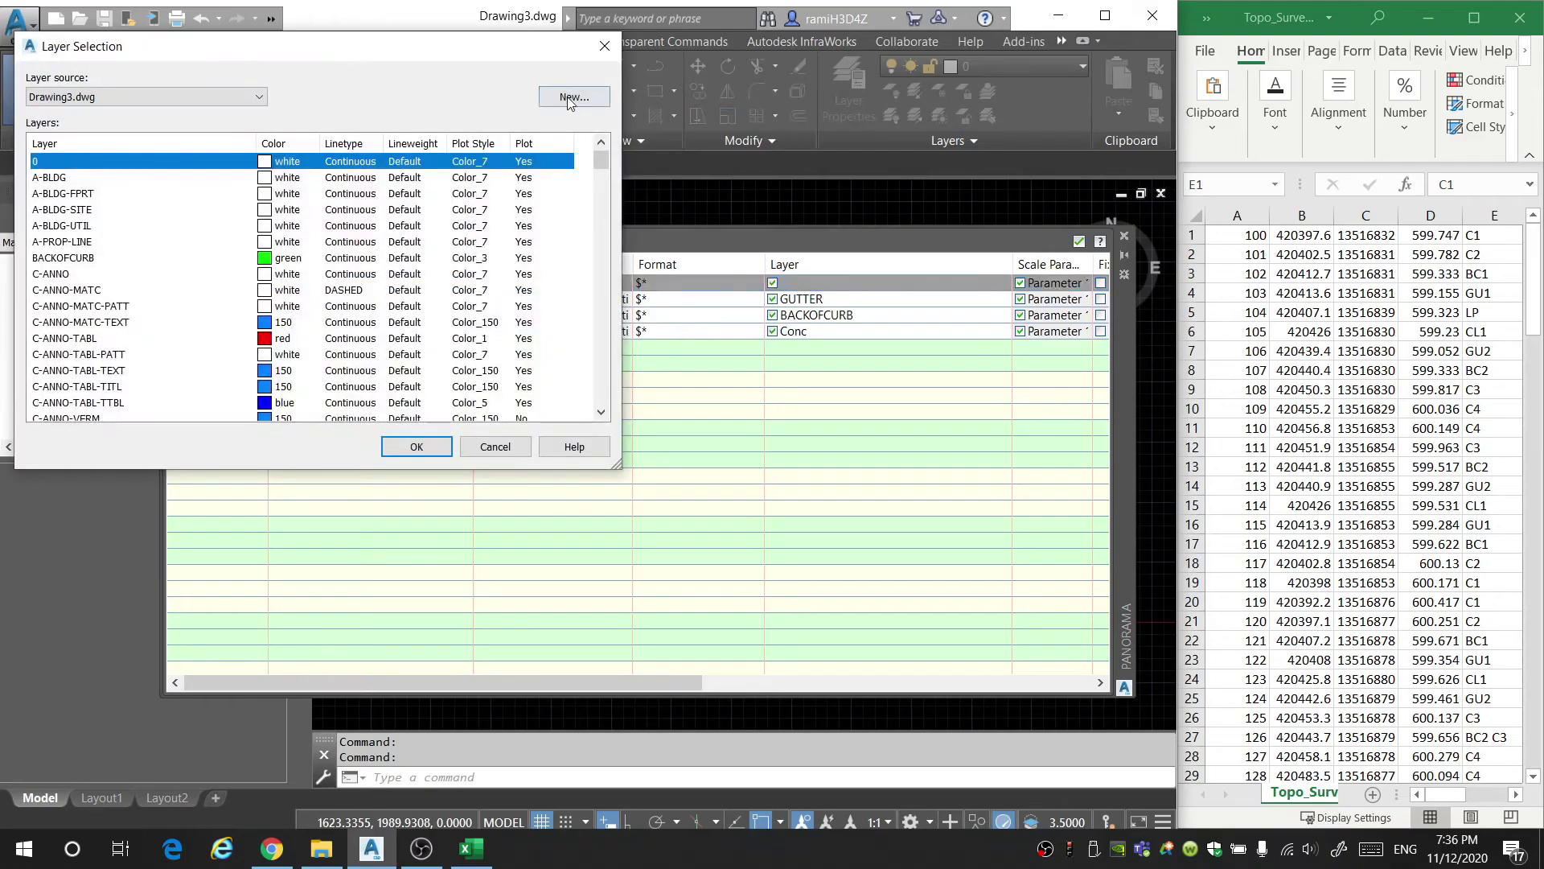
Finish the TREE, CB, CL, GS, HYD, MH, S and TEL keys and close the DescKey Editor.
click(571, 100)
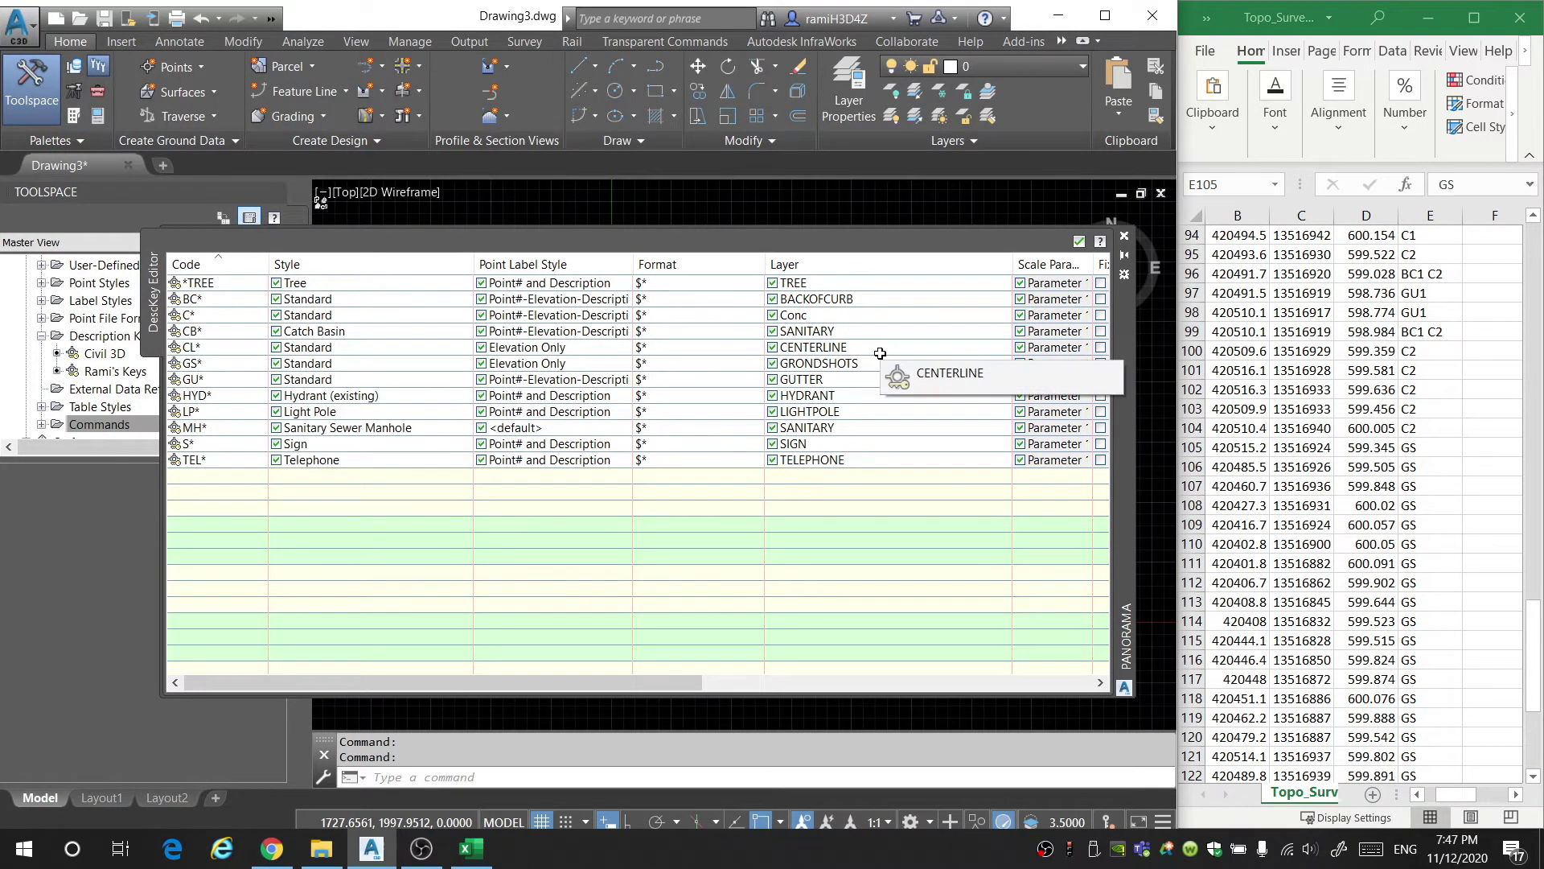
click(1082, 242)
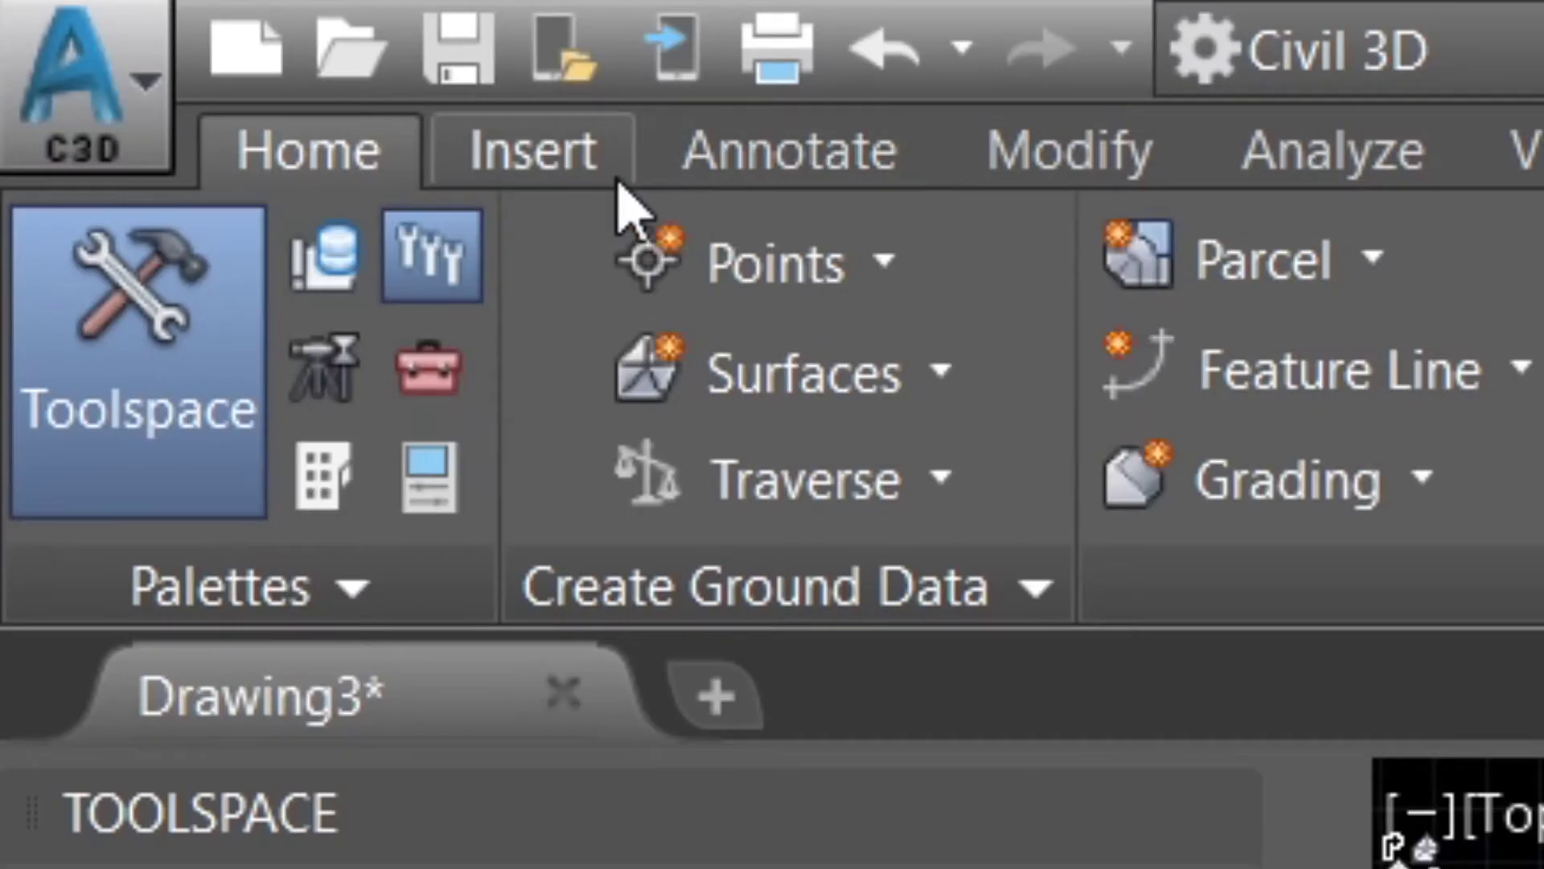
Add Topo_Survey.csv as the source file in Points from File.
click(620, 182)
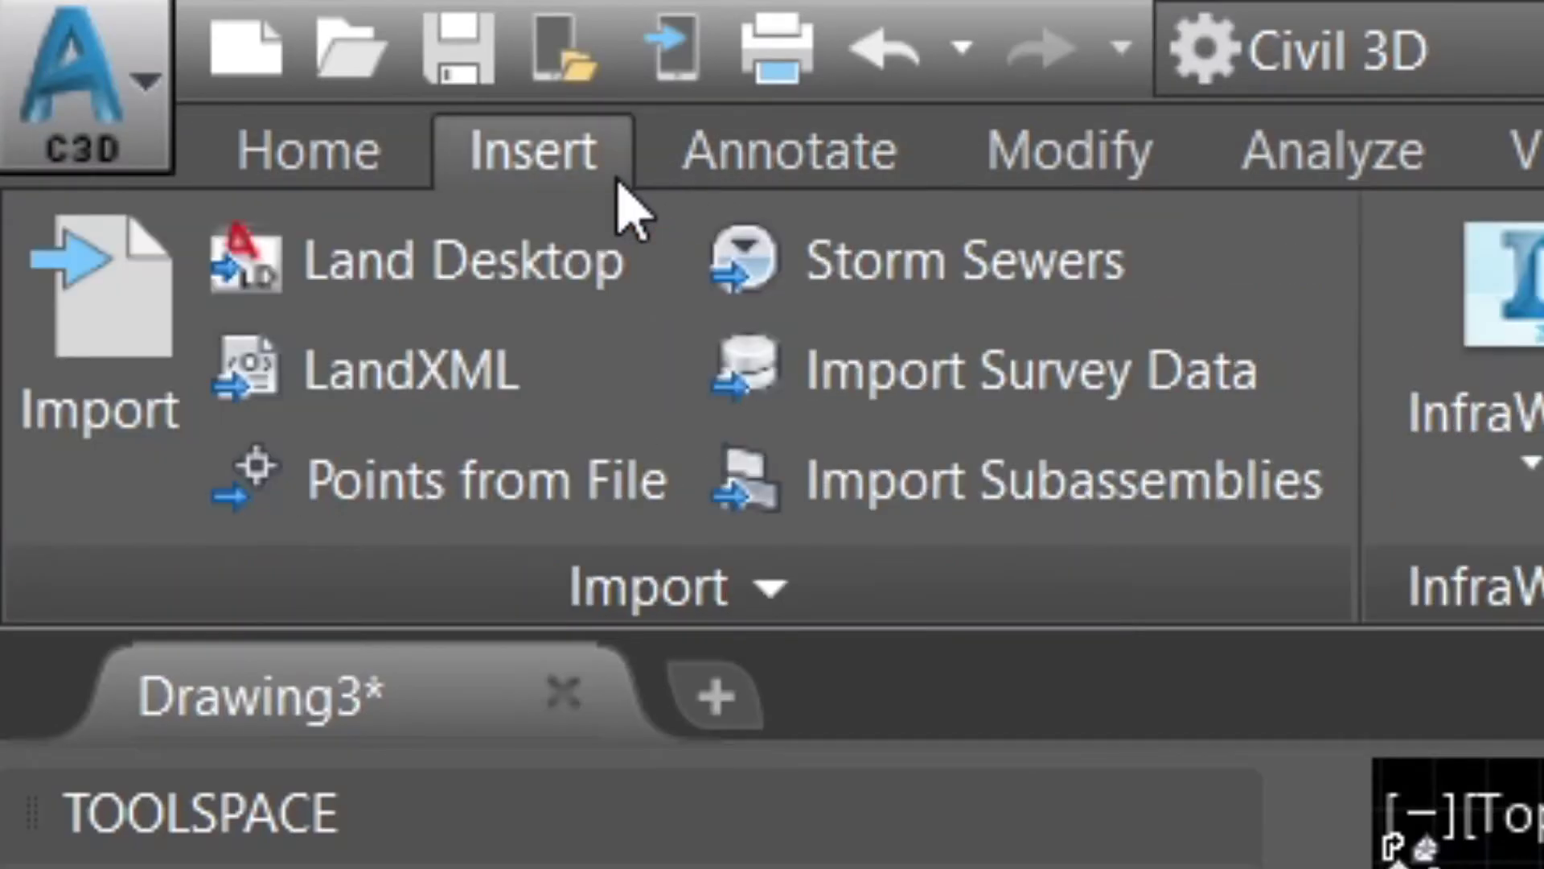
click(663, 513)
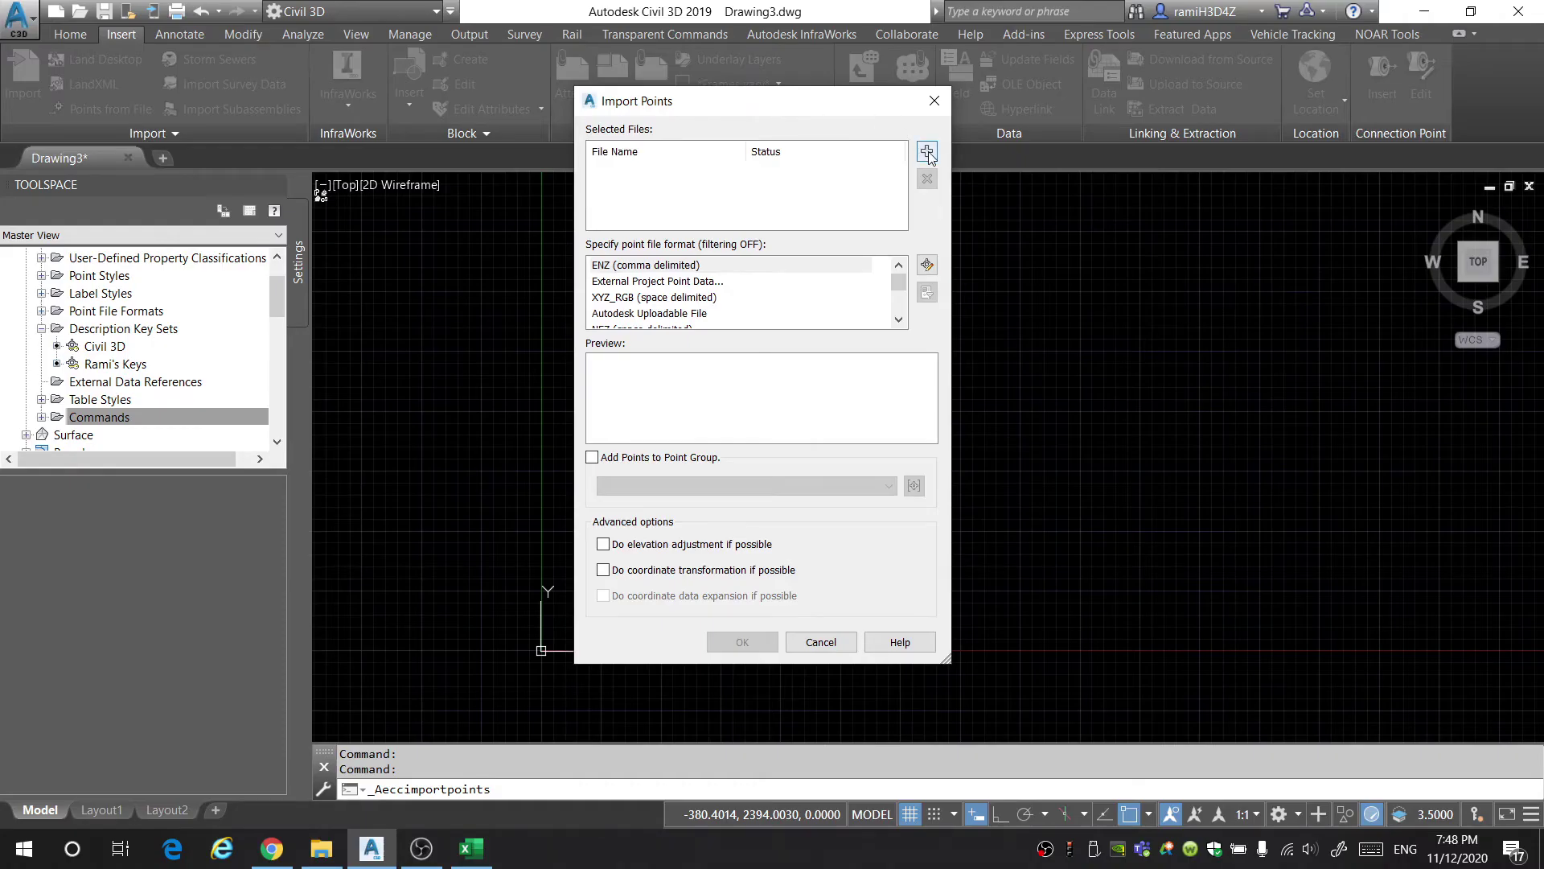
click(927, 152)
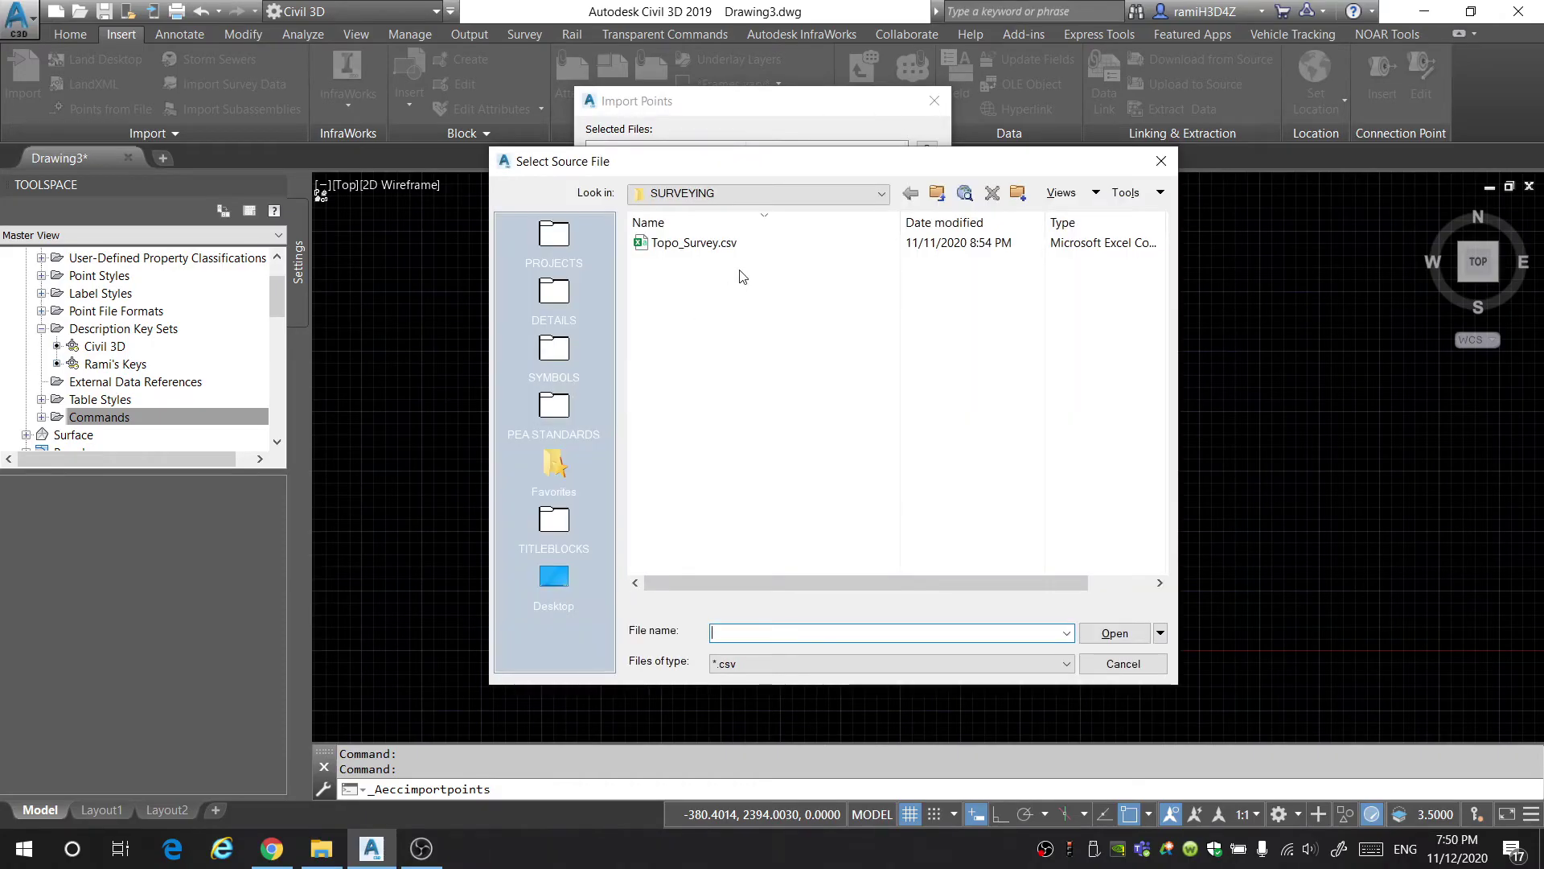
click(742, 250)
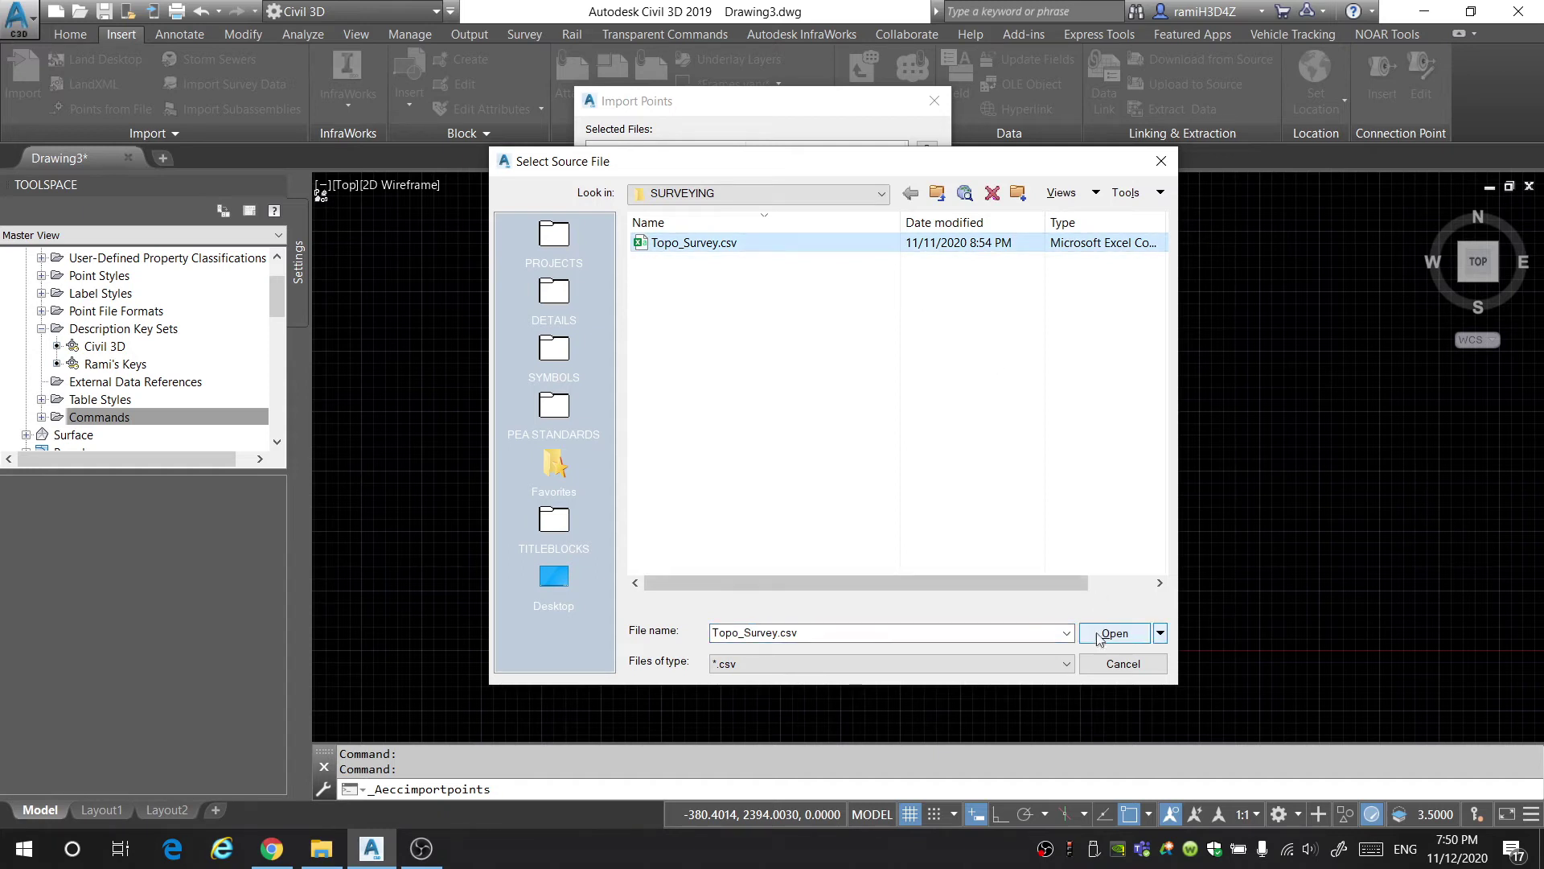
click(1114, 634)
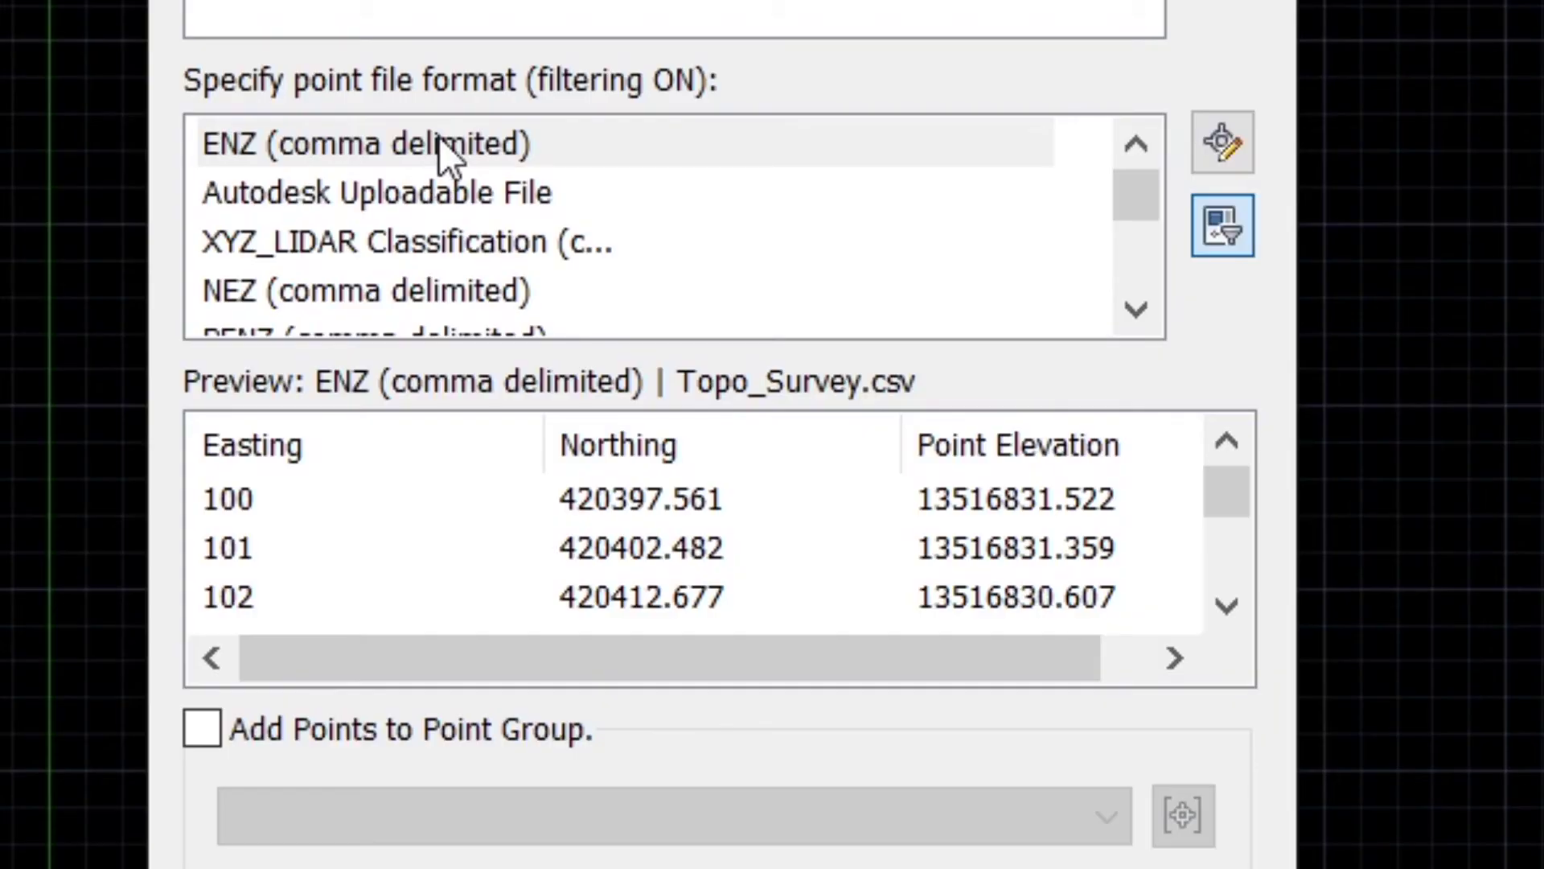
Select the PNEZD (comma delimited) format and import the points.
scroll(432, 141, down, 1)
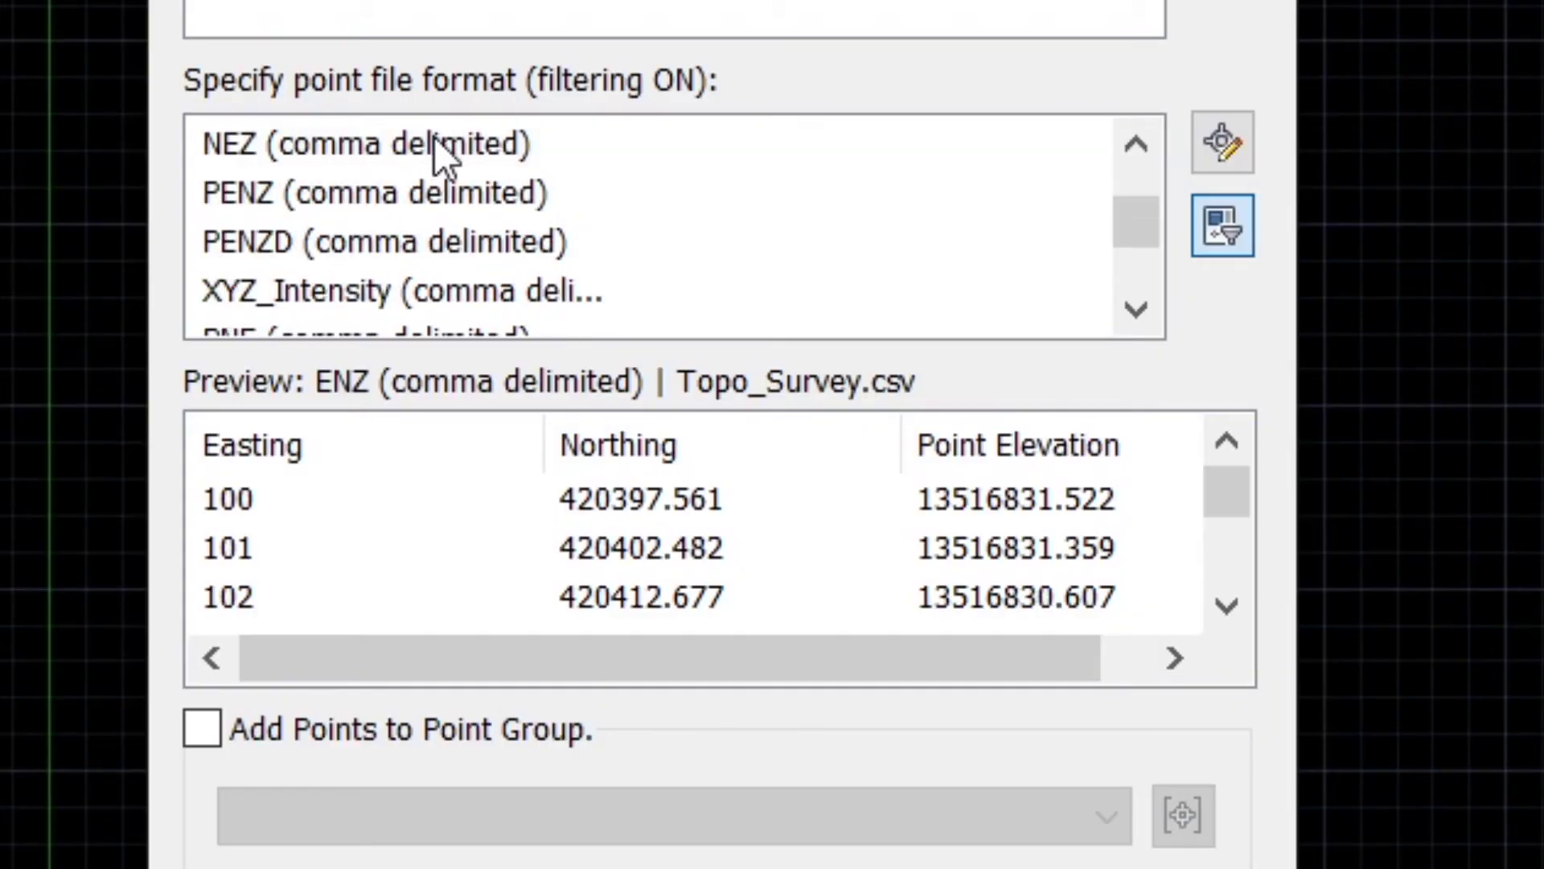
scroll(428, 152, down, 1)
scroll(428, 148, down, 1)
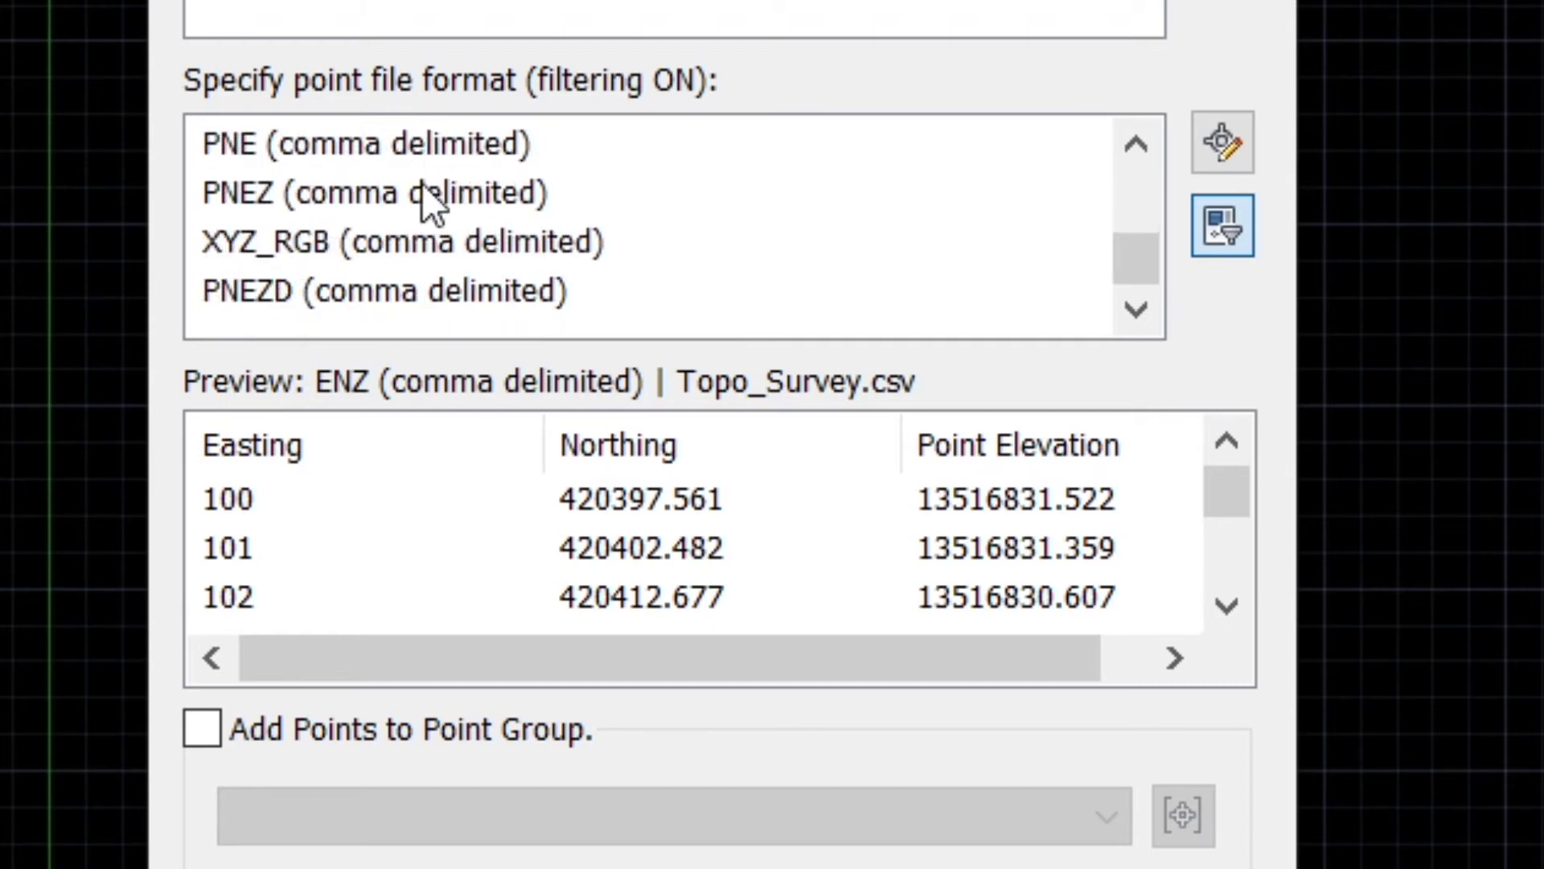
click(412, 299)
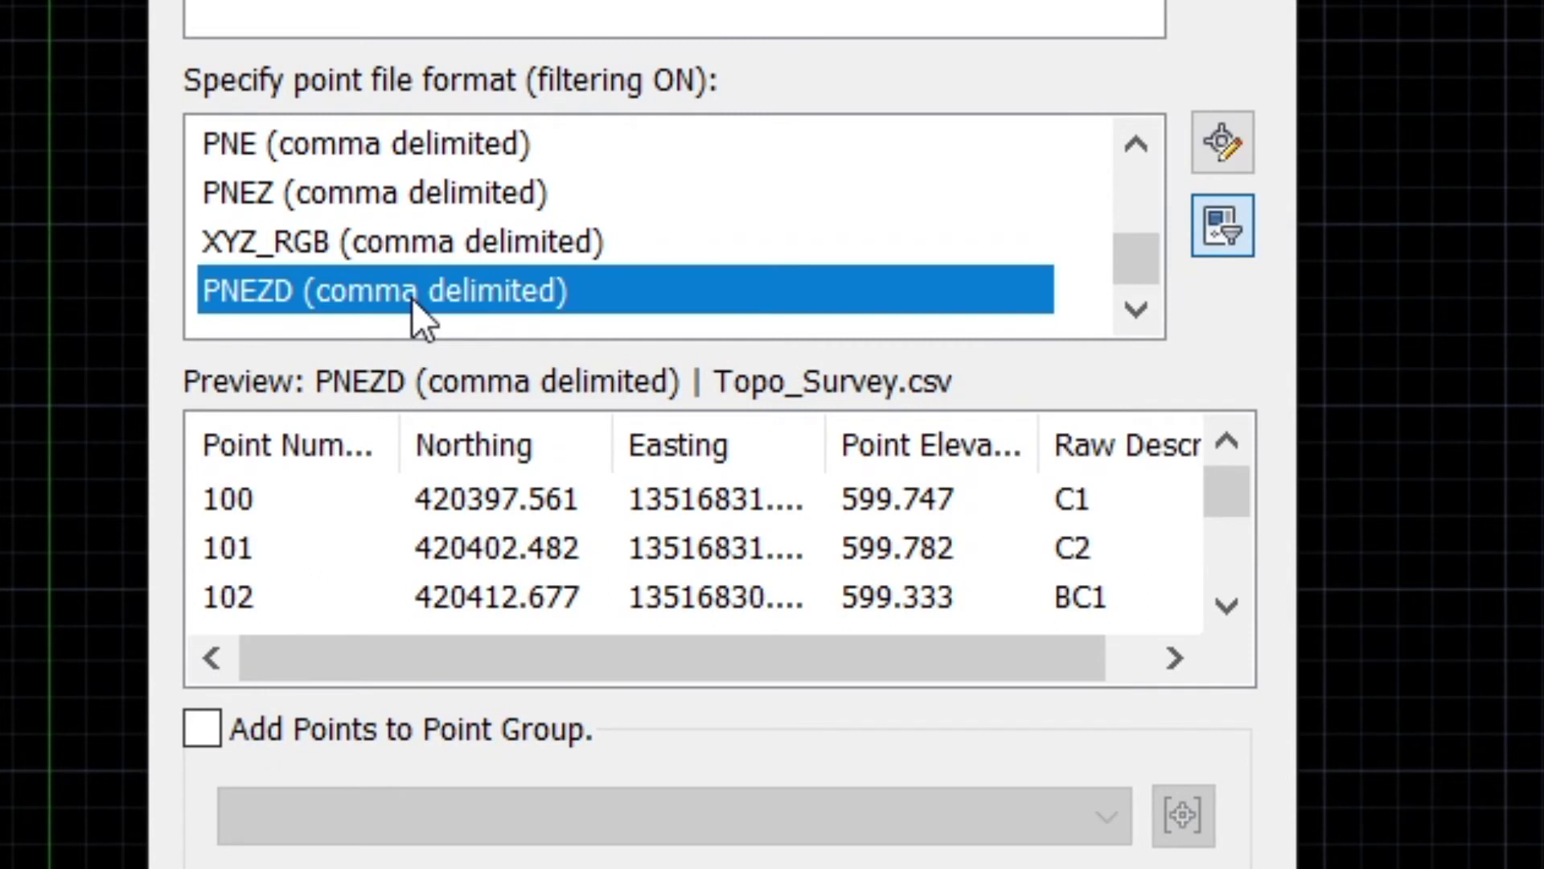
click(705, 671)
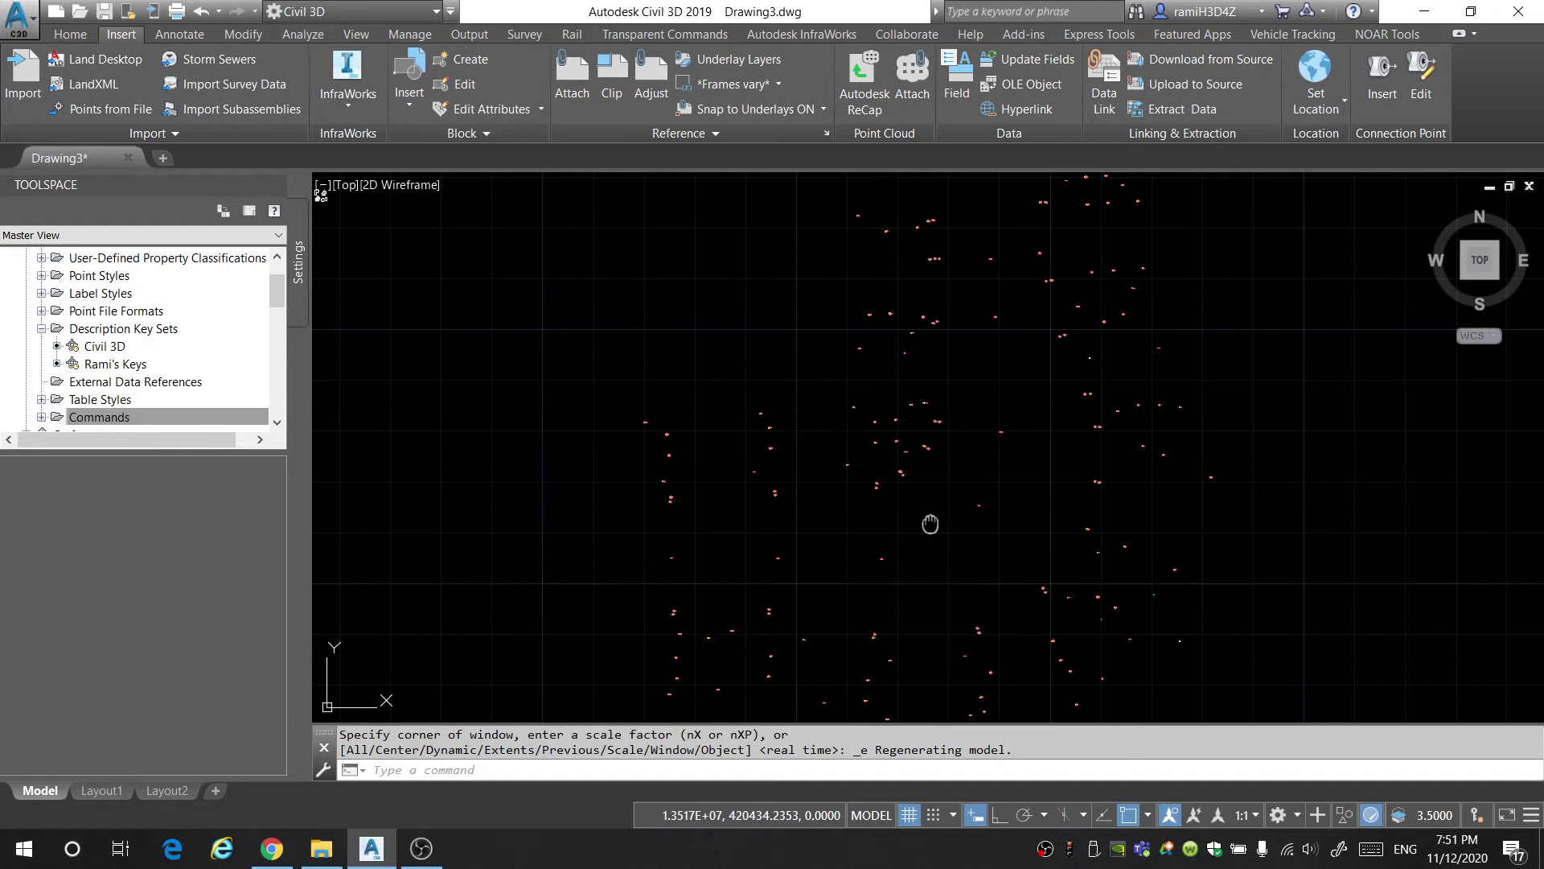
Pan and zoom in on the imported survey points.
middle_drag(930, 524, 926, 417)
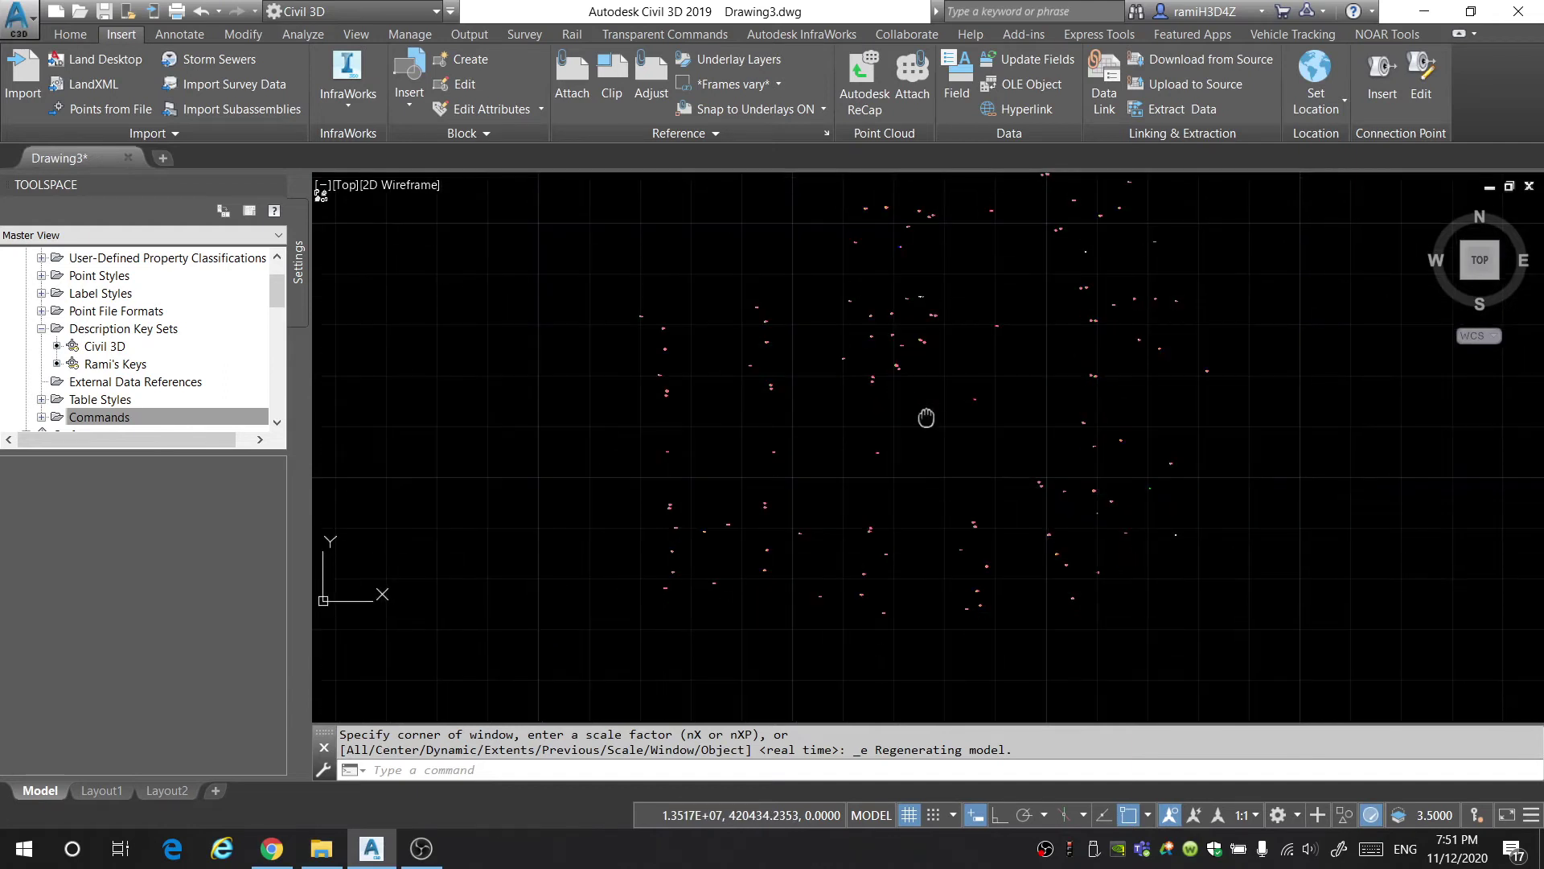
scroll(851, 372, up, 3)
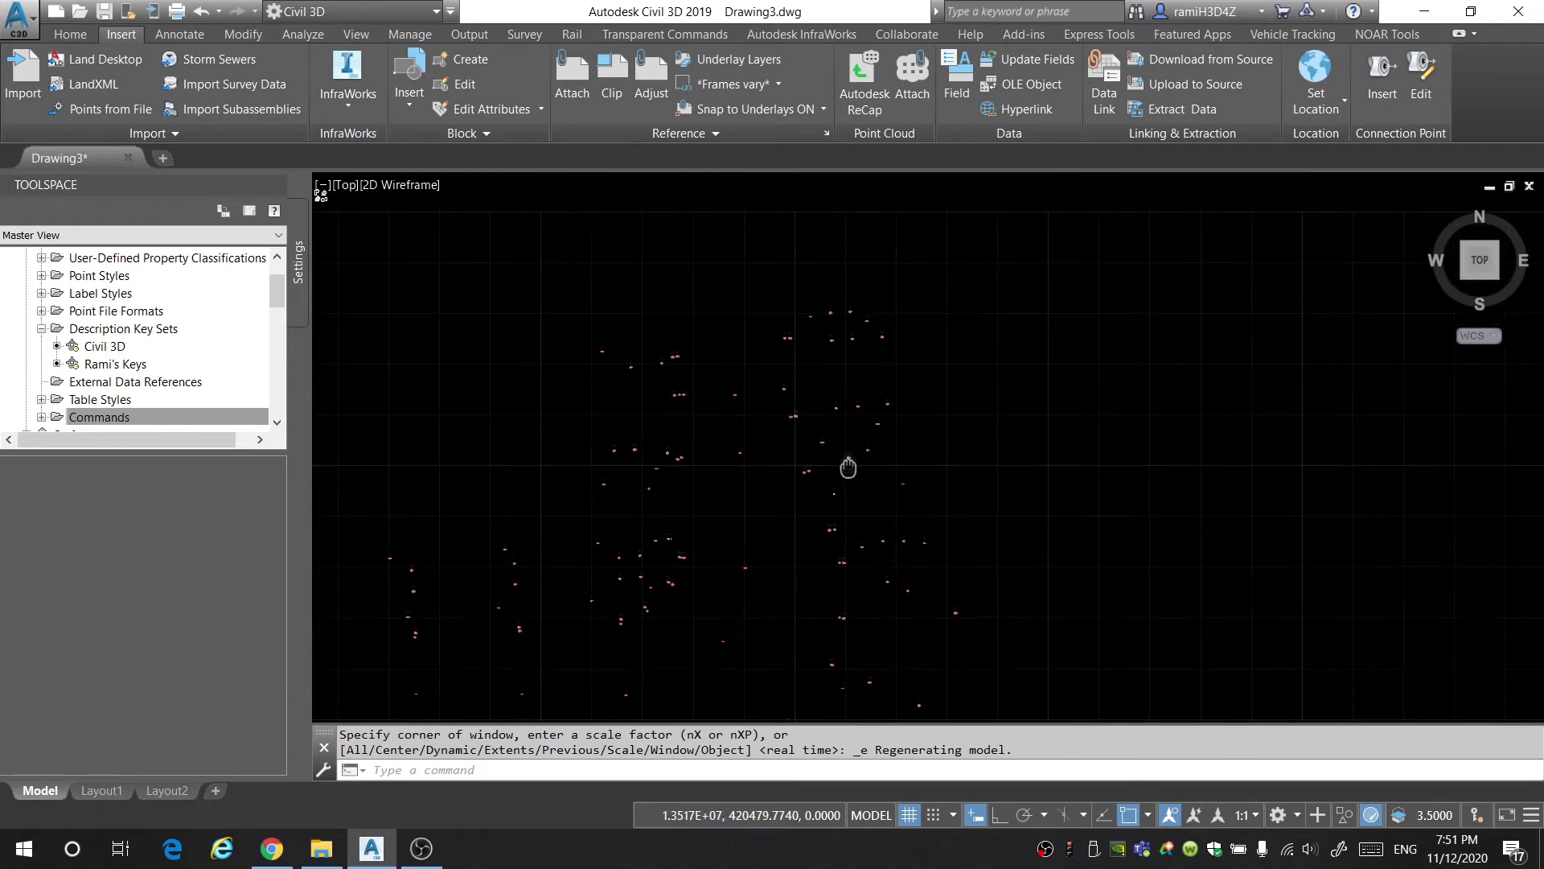
scroll(851, 372, up, 2)
scroll(721, 545, up, 2)
scroll(720, 545, down, 2)
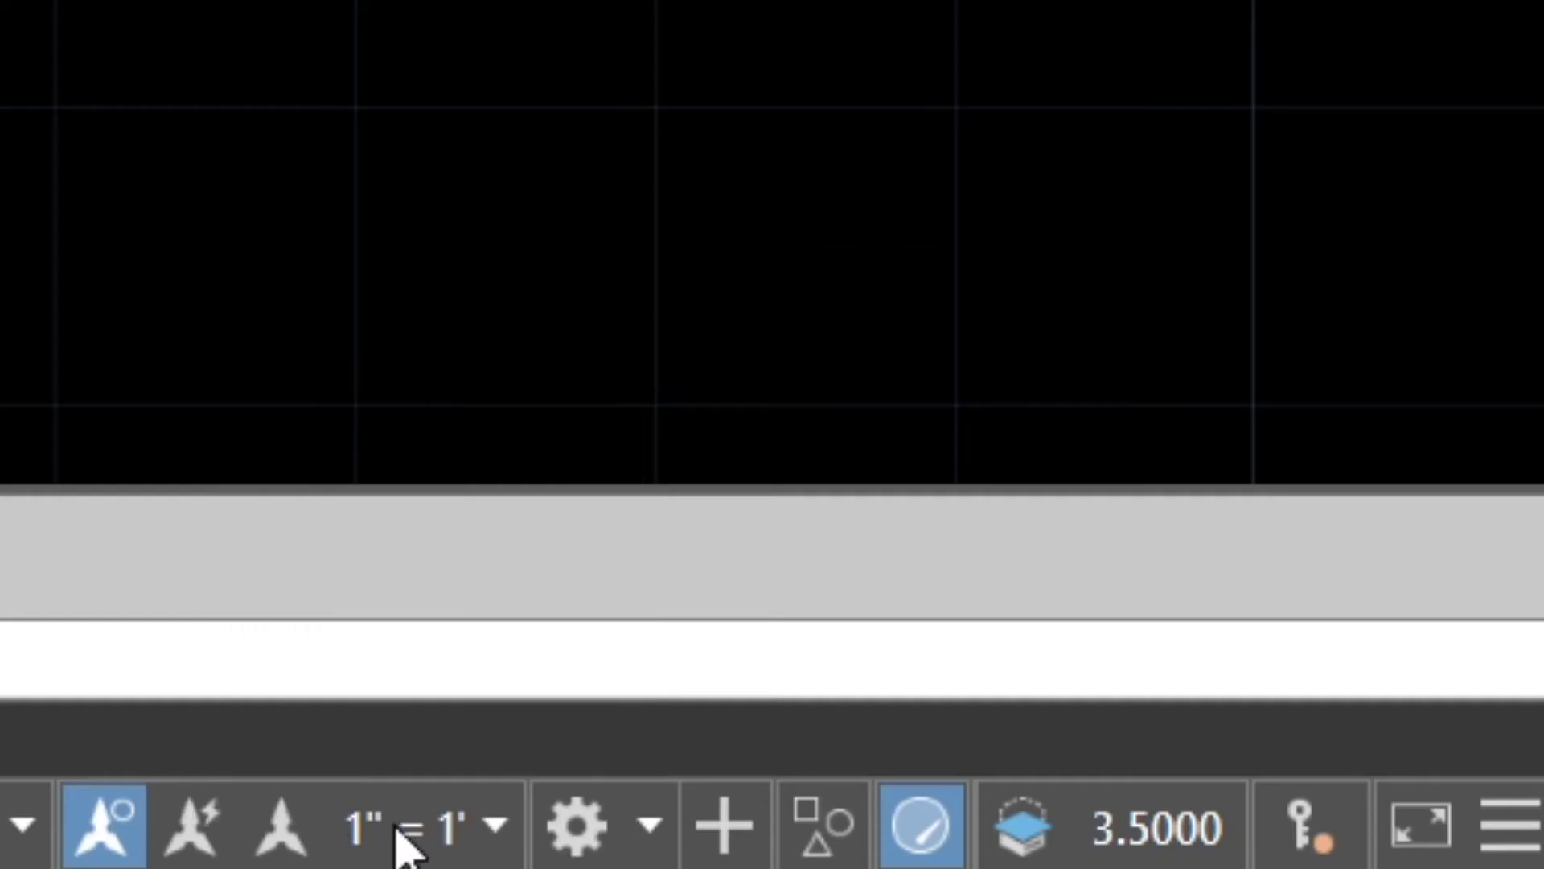
Create a 1" = 40' drawing scale with drawing units 40.
click(1236, 816)
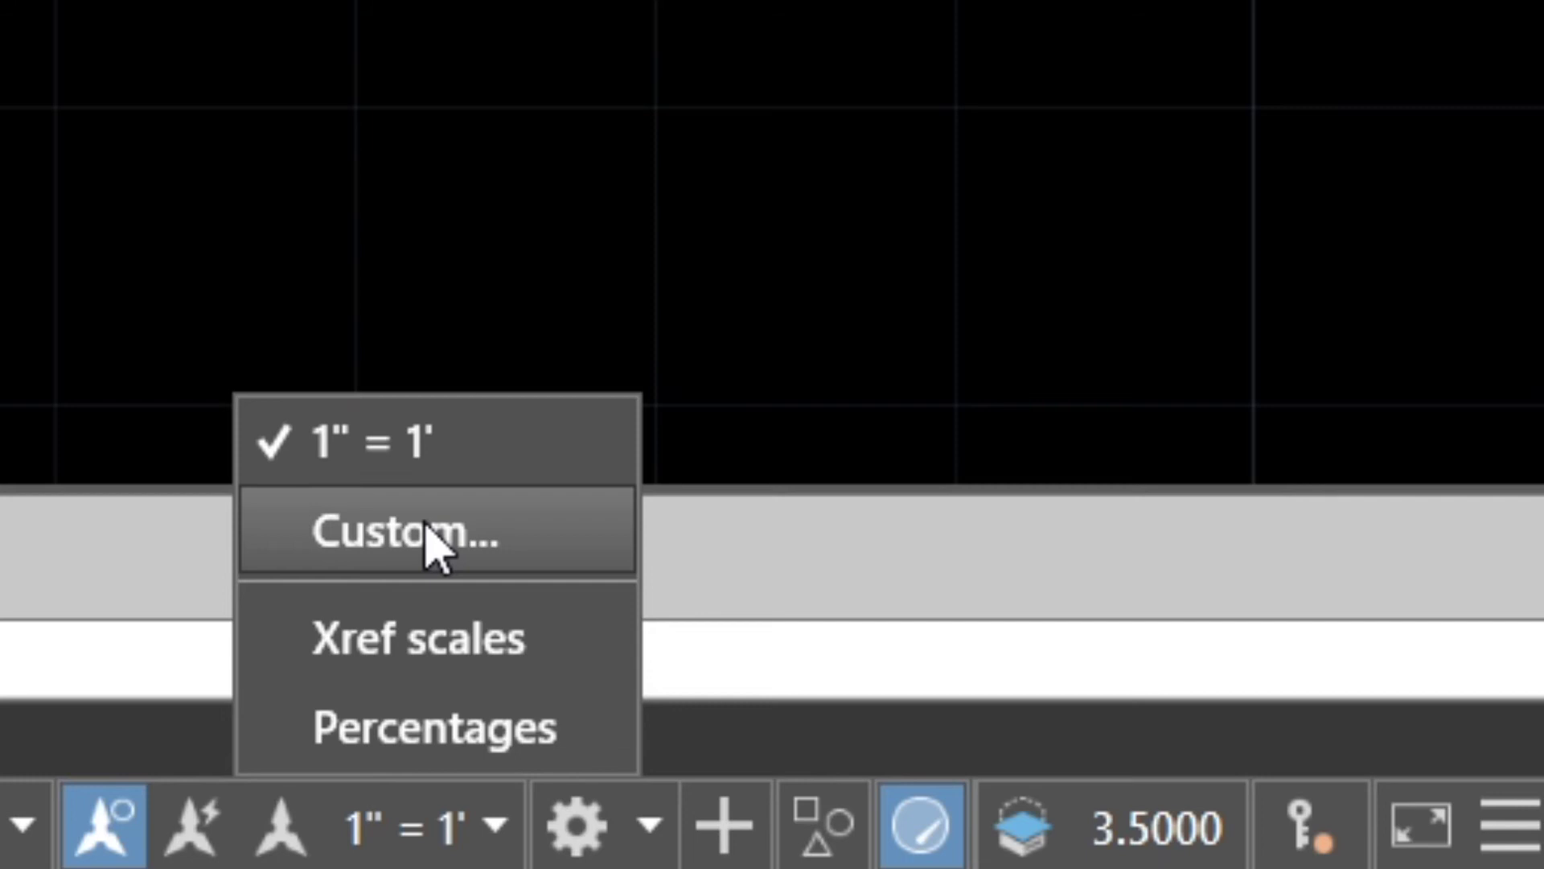
click(434, 543)
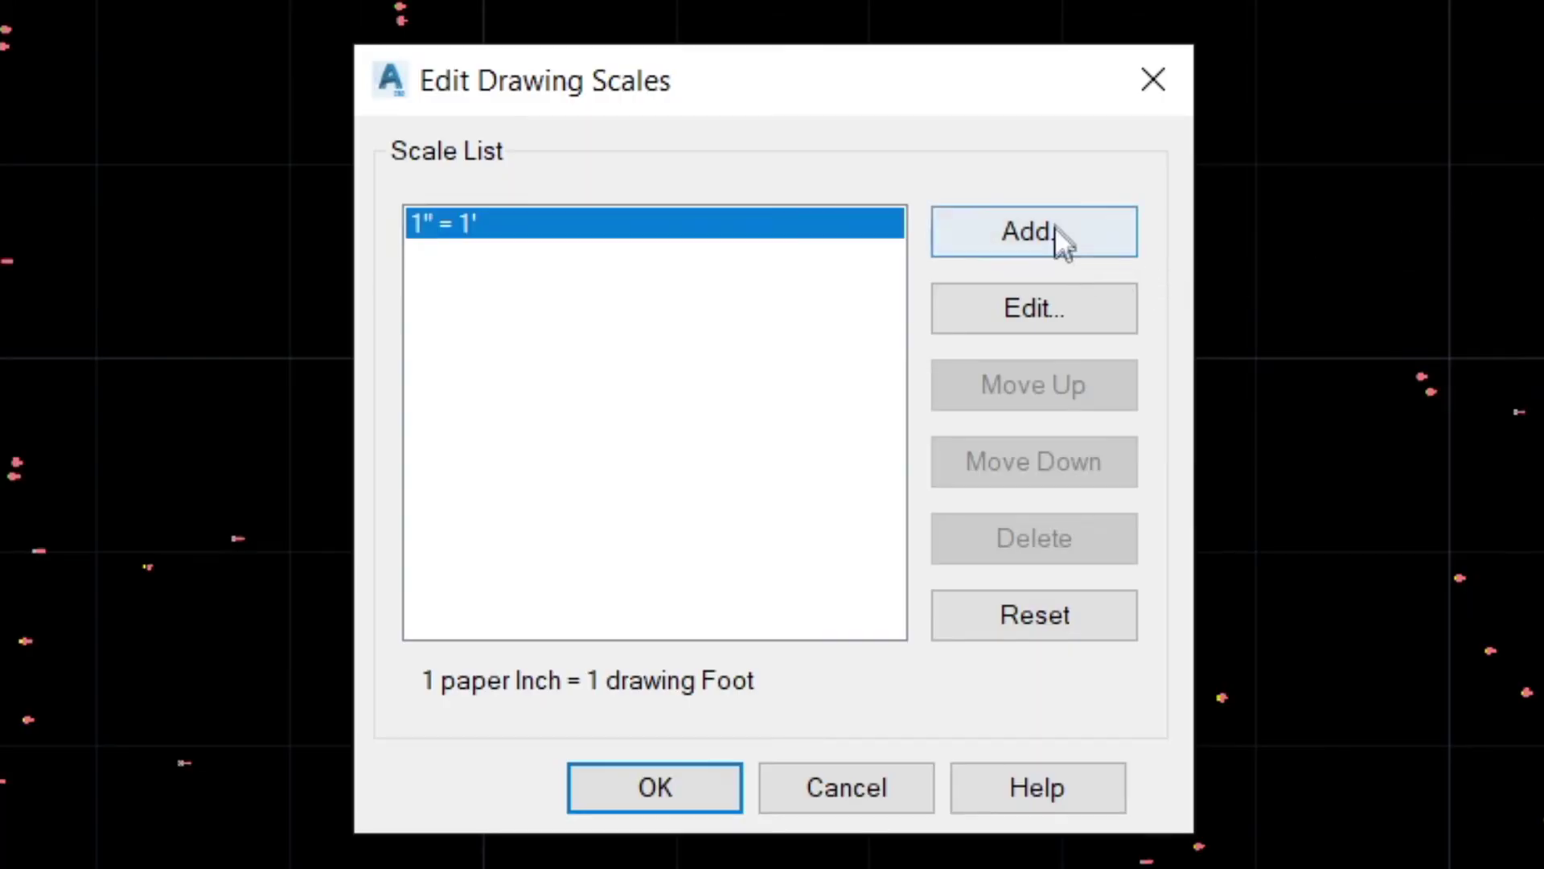
click(1022, 230)
mouse_move(1250, 298)
mouse_down()
mouse_move(1135, 264)
mouse_move(643, 249)
mouse_up()
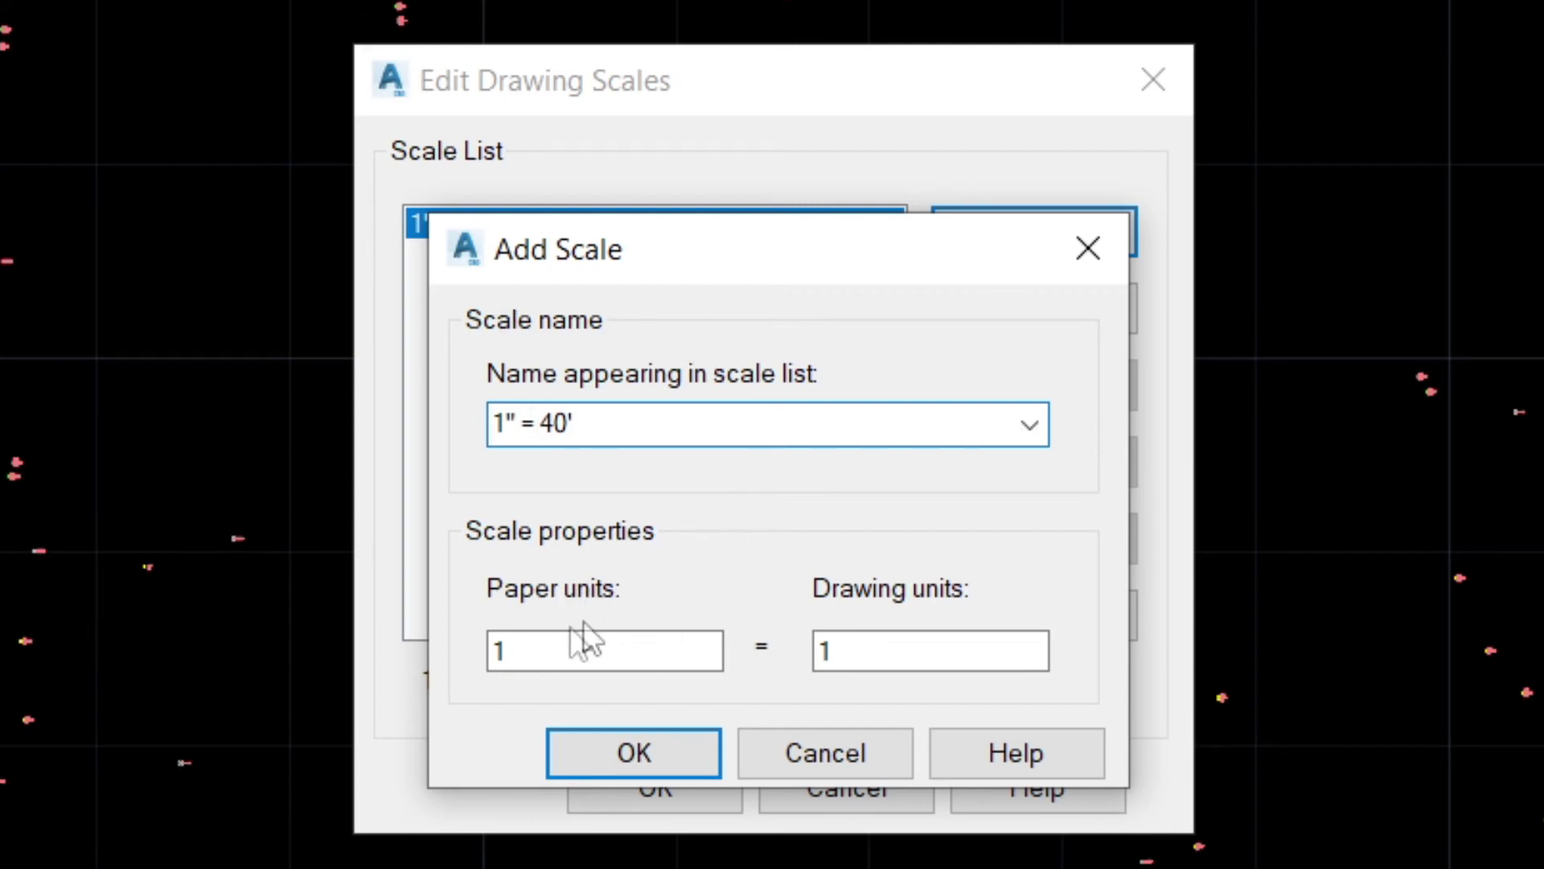
double_click(852, 641)
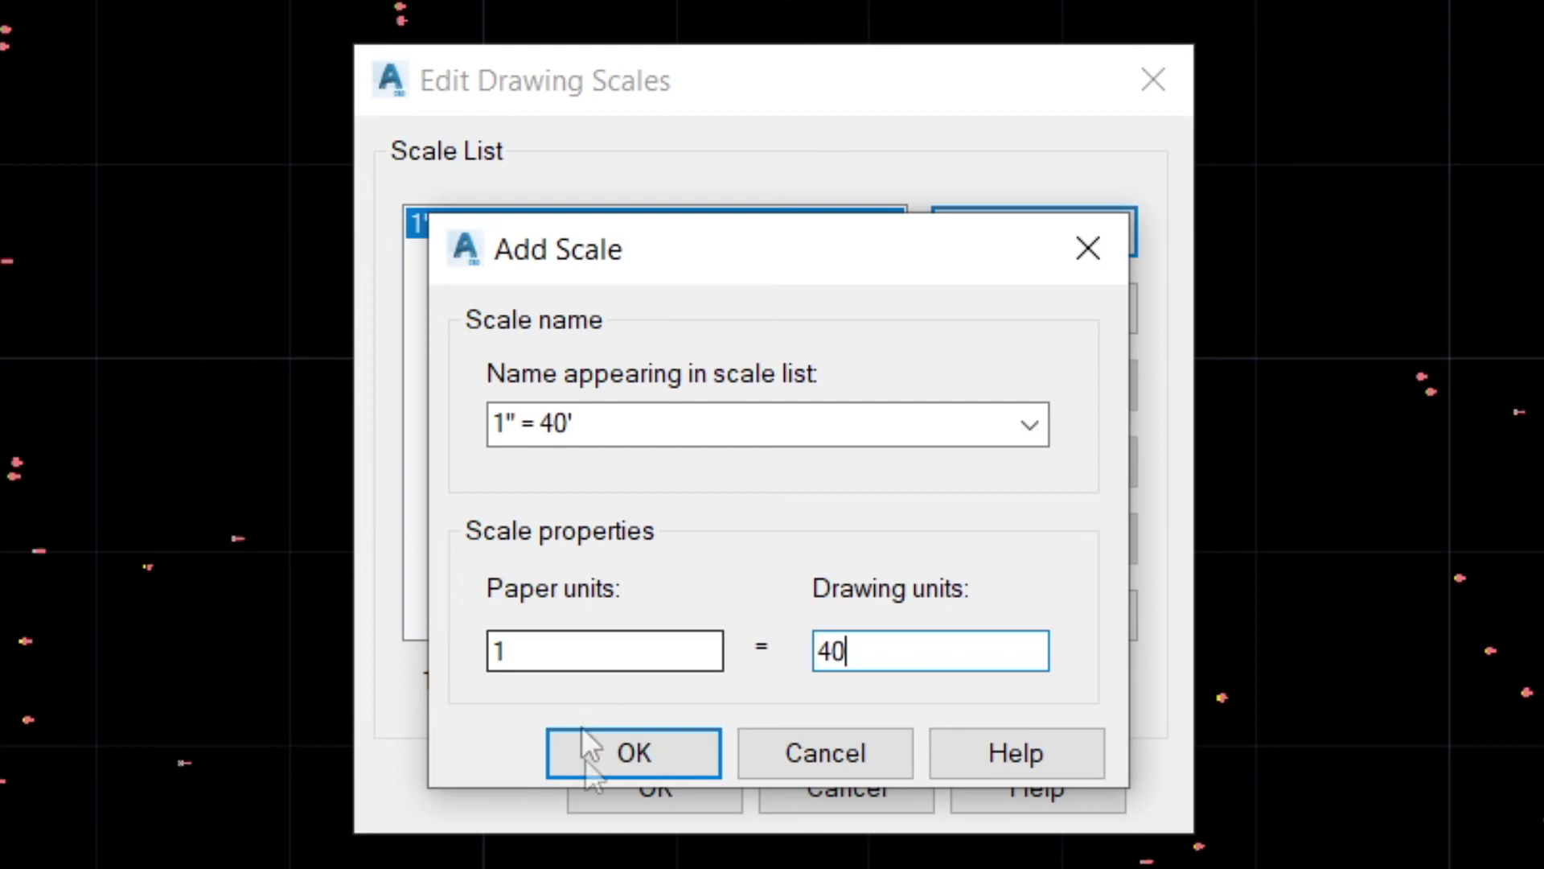
click(634, 749)
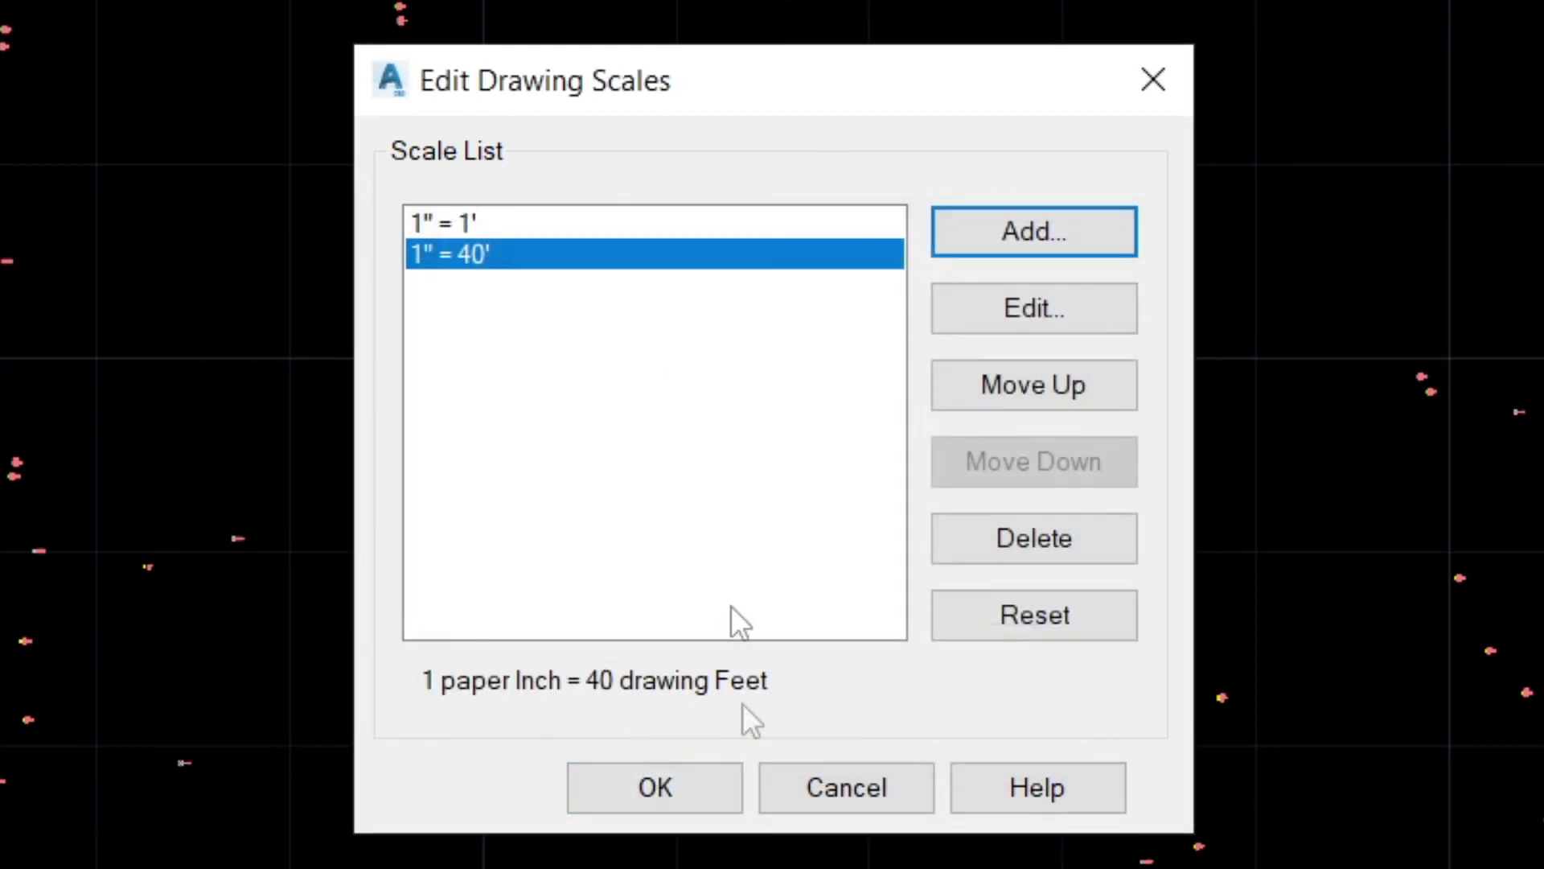
click(689, 796)
Make 1" = 40' the annotation scale, then bring the drawing scale list back up.
click(1005, 840)
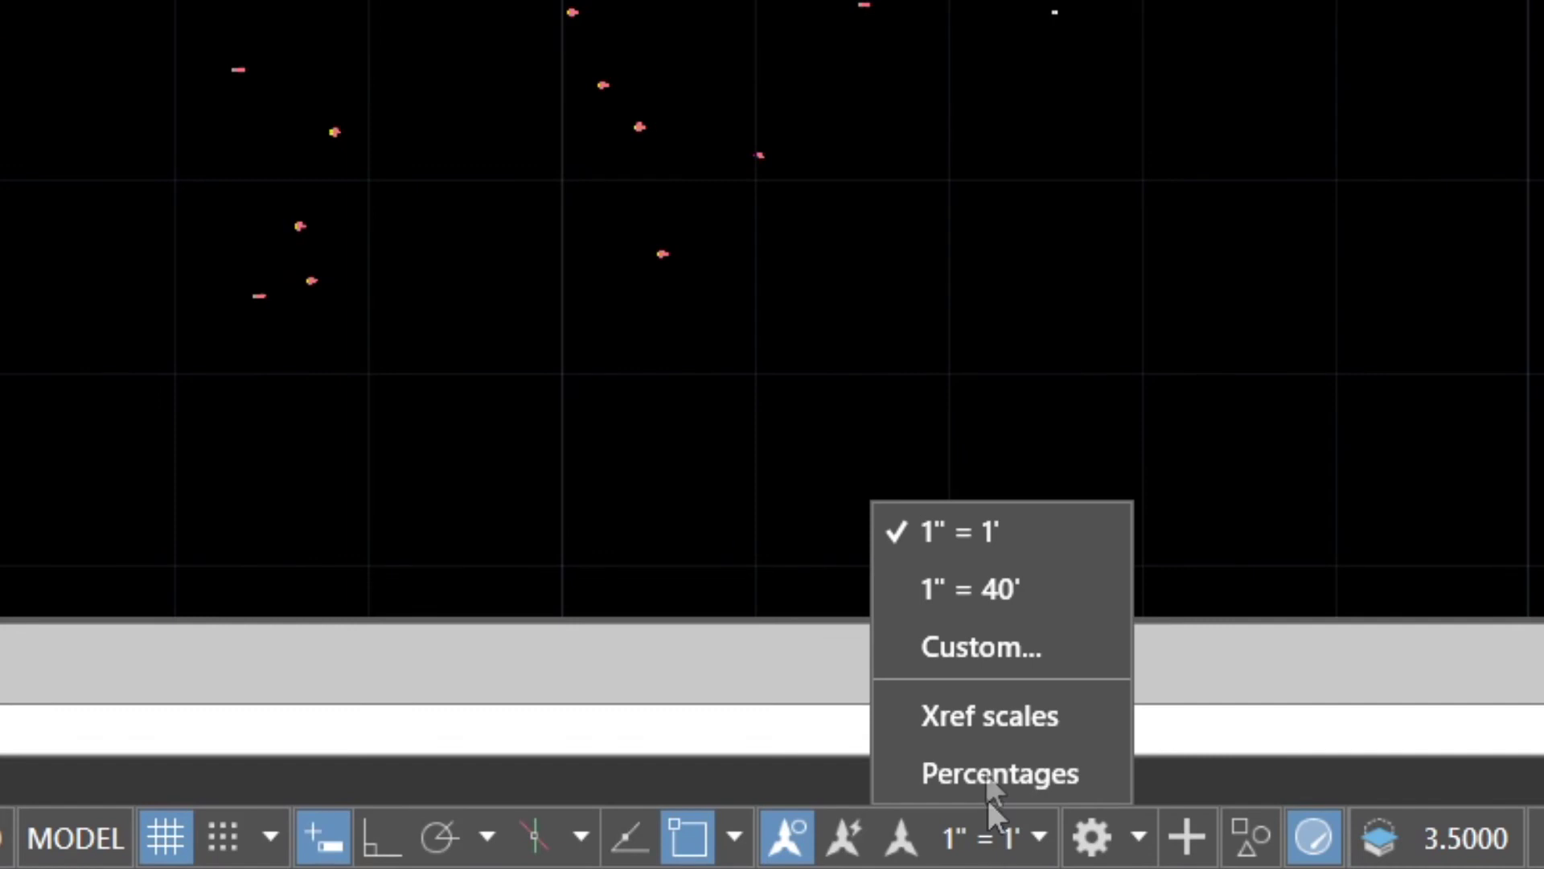
click(976, 592)
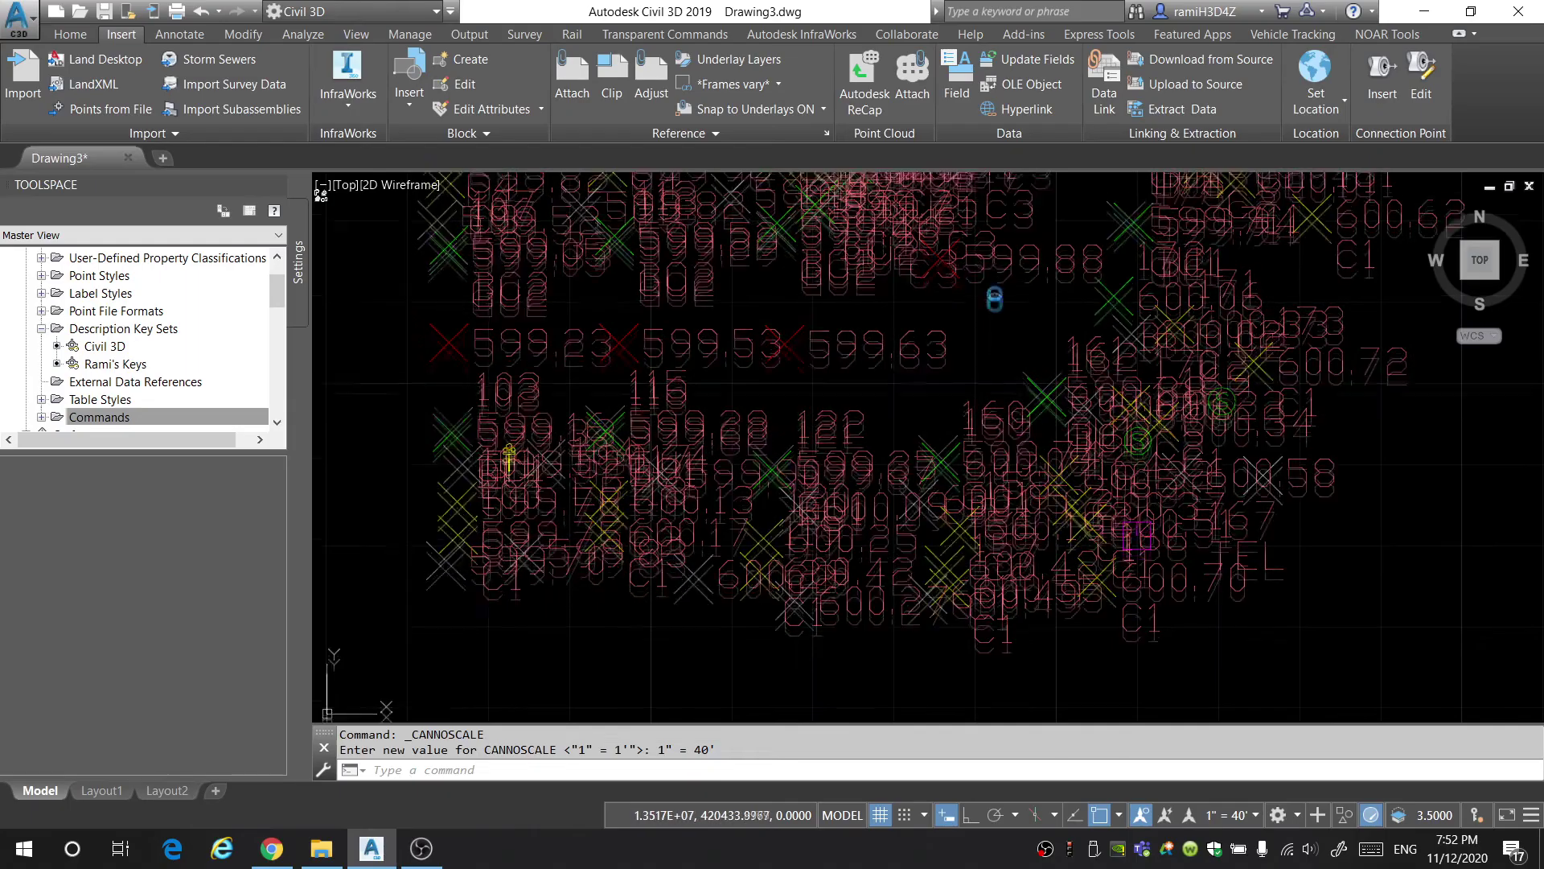
scroll(797, 360, down, 5)
scroll(796, 361, up, 3)
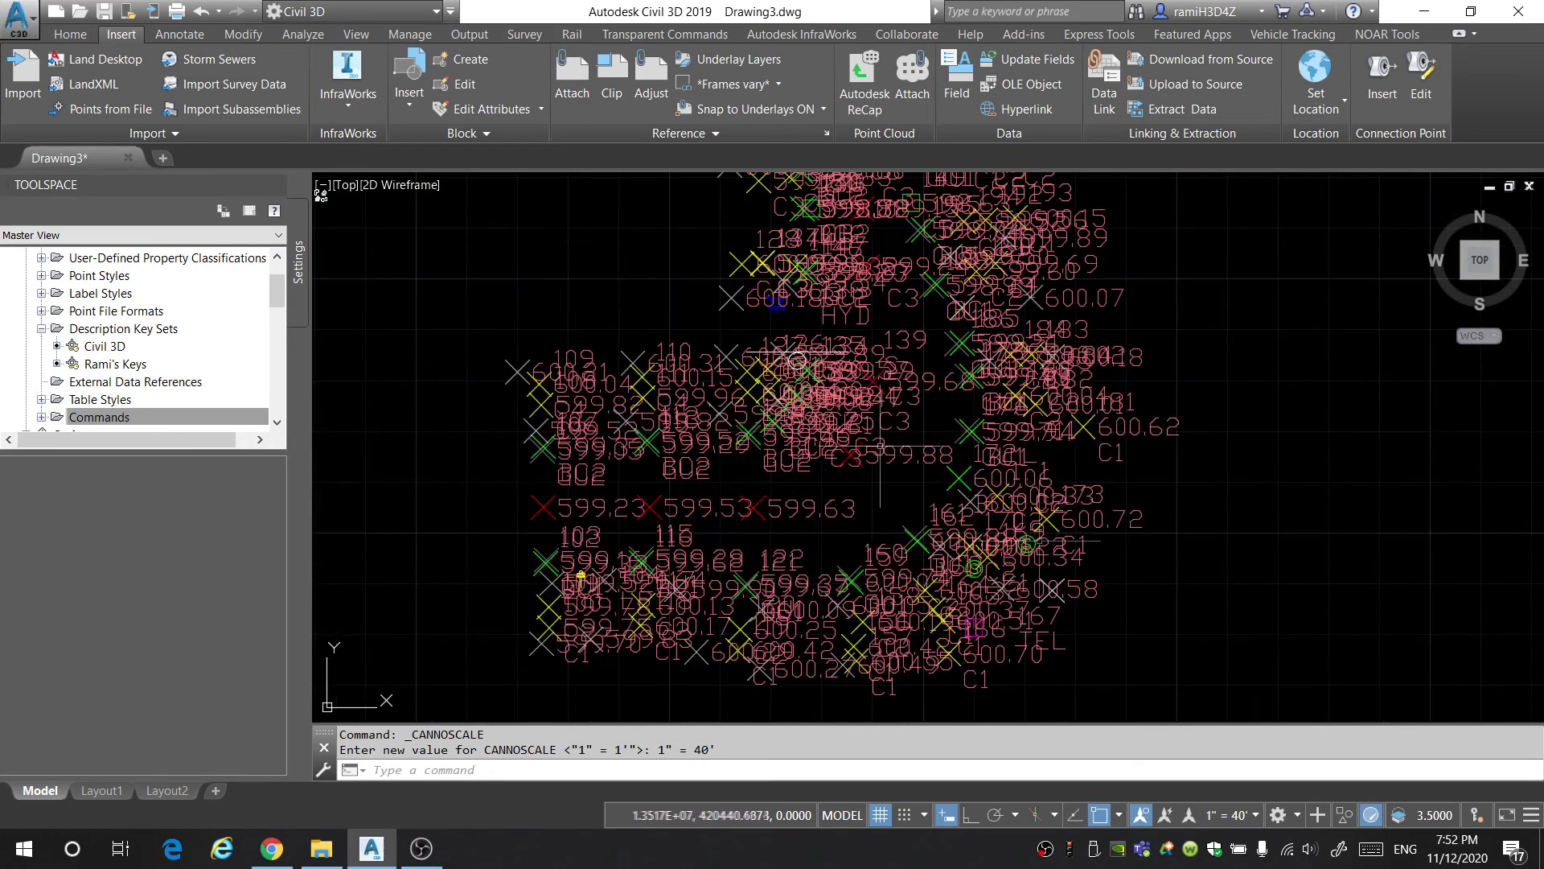
click(1248, 822)
click(1252, 736)
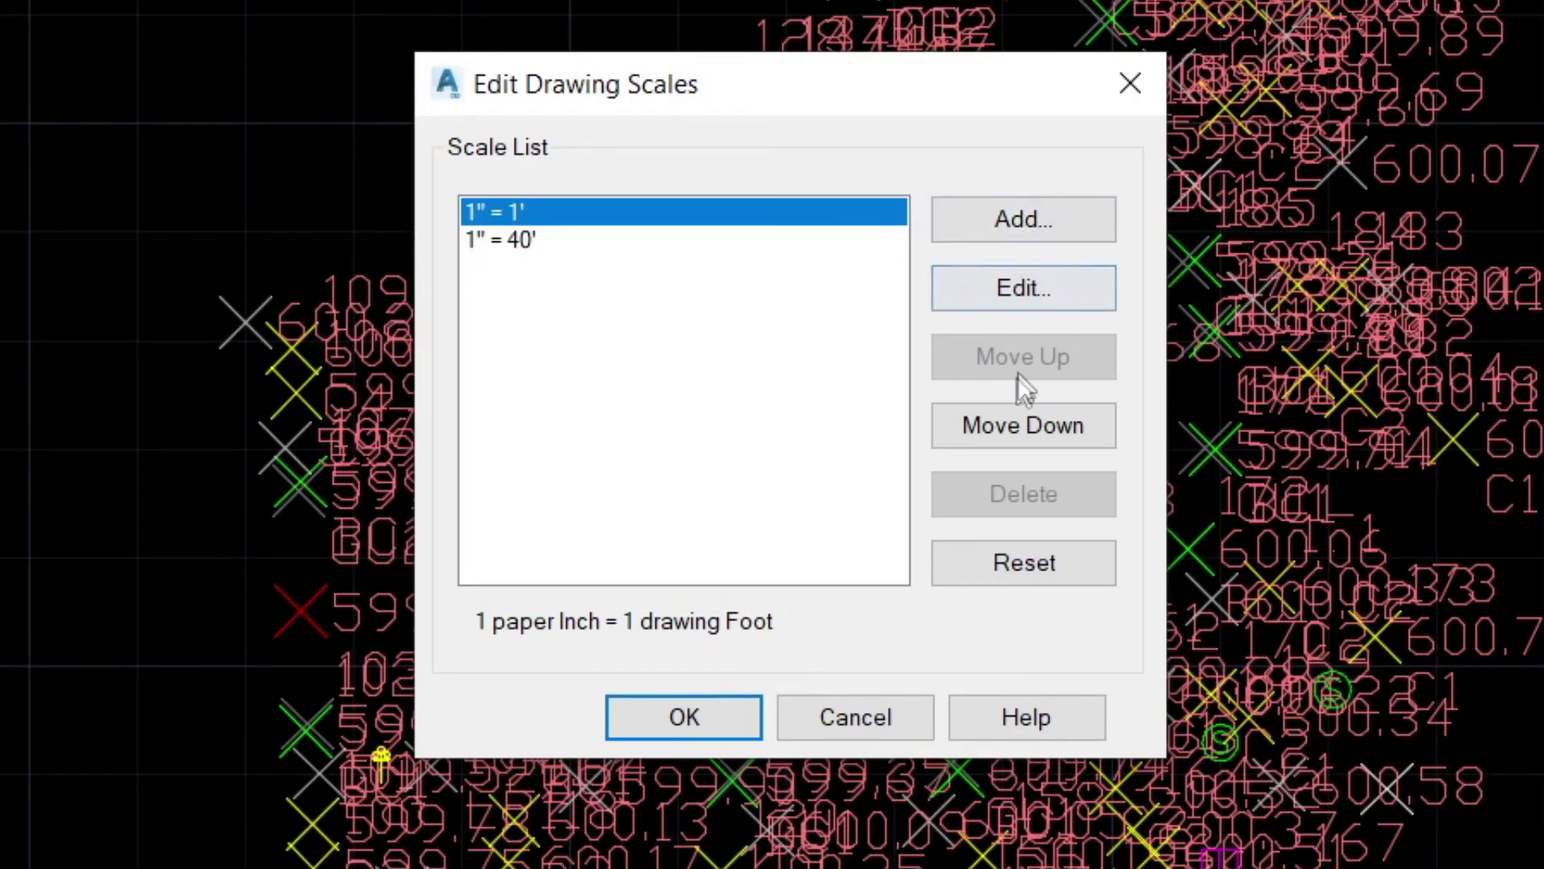
Add a 1" = 10' drawing scale with drawing units 10.
click(591, 240)
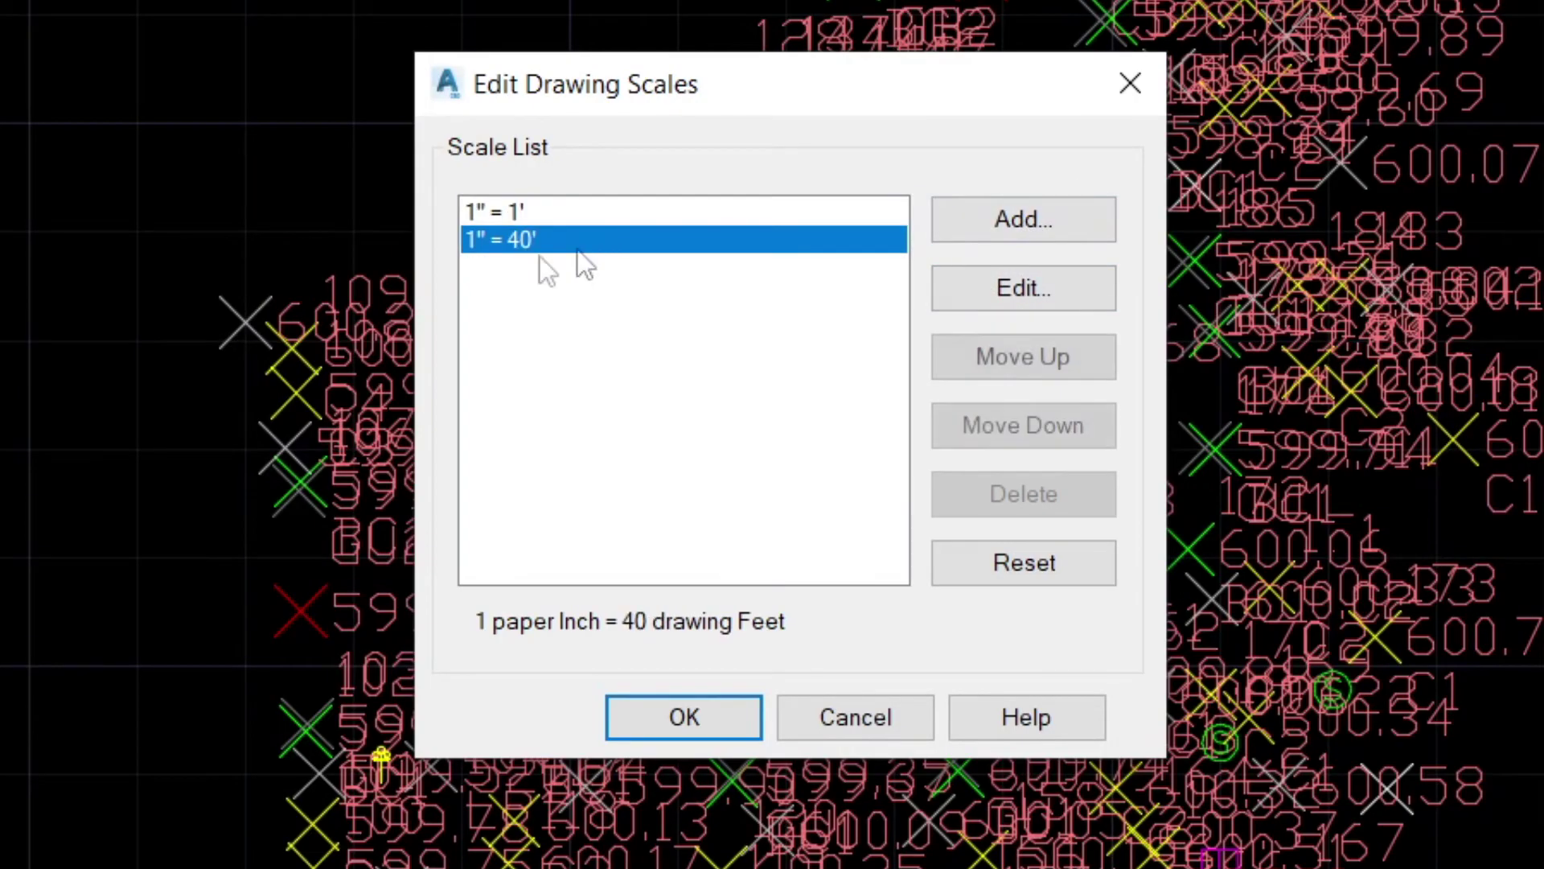
click(1011, 233)
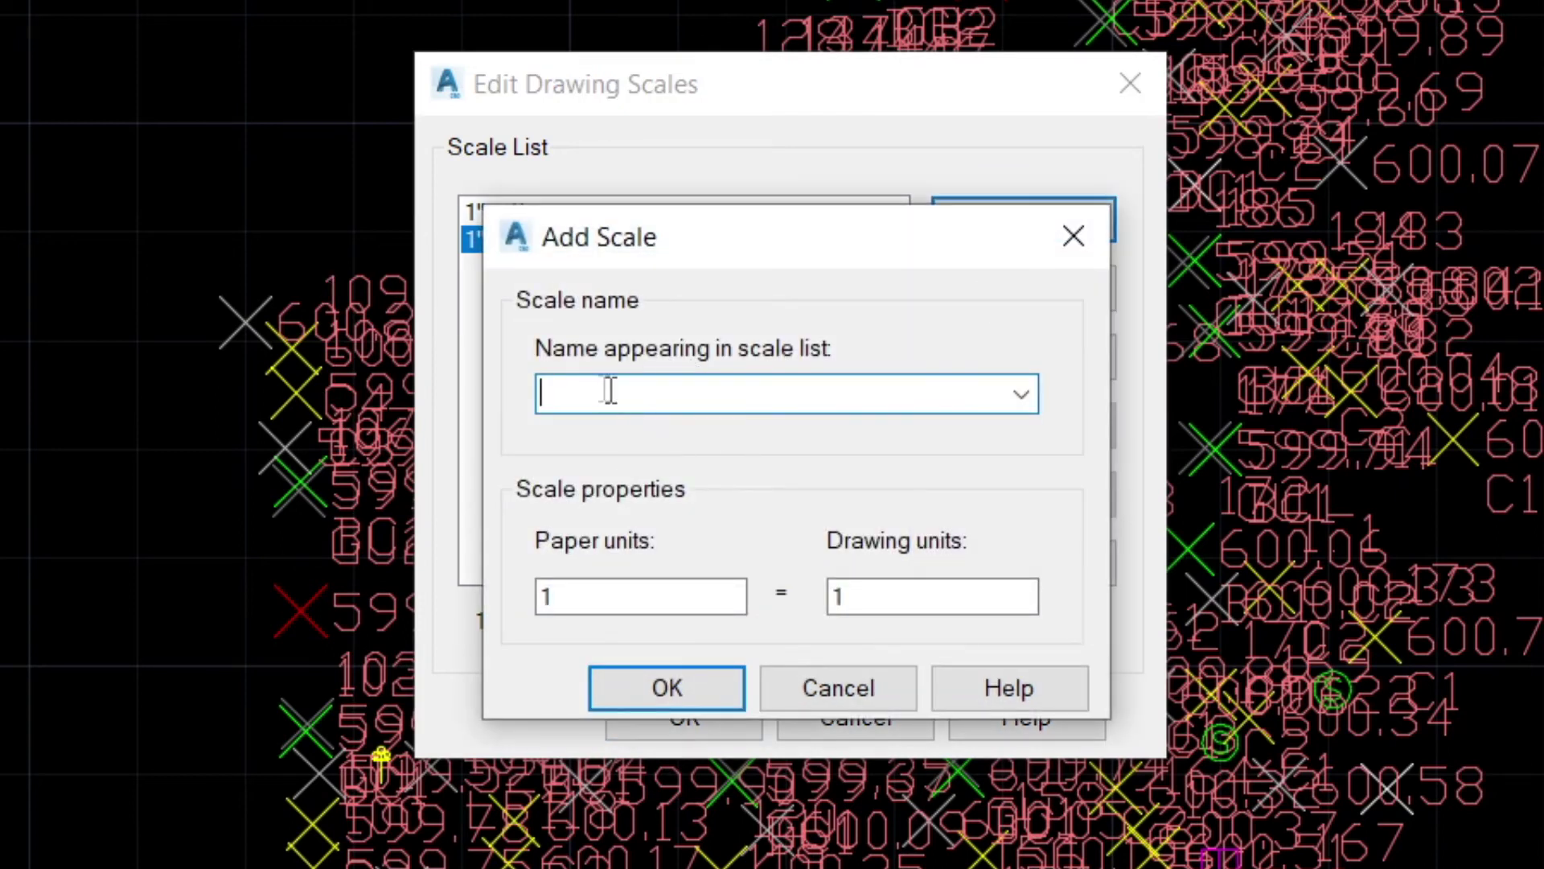
text(1" = 10')
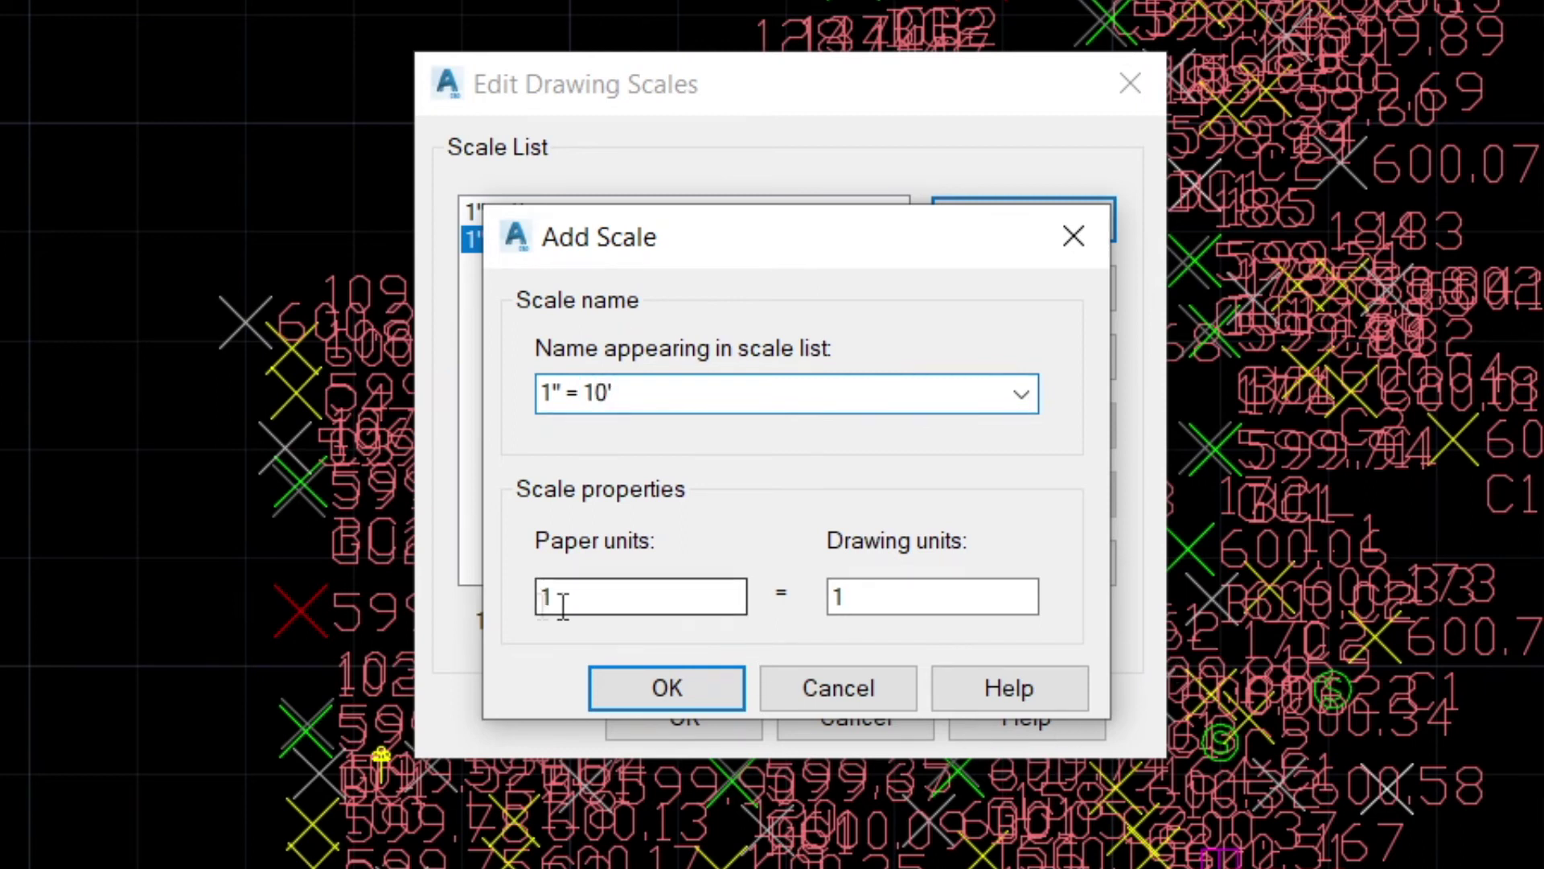
double_click(940, 598)
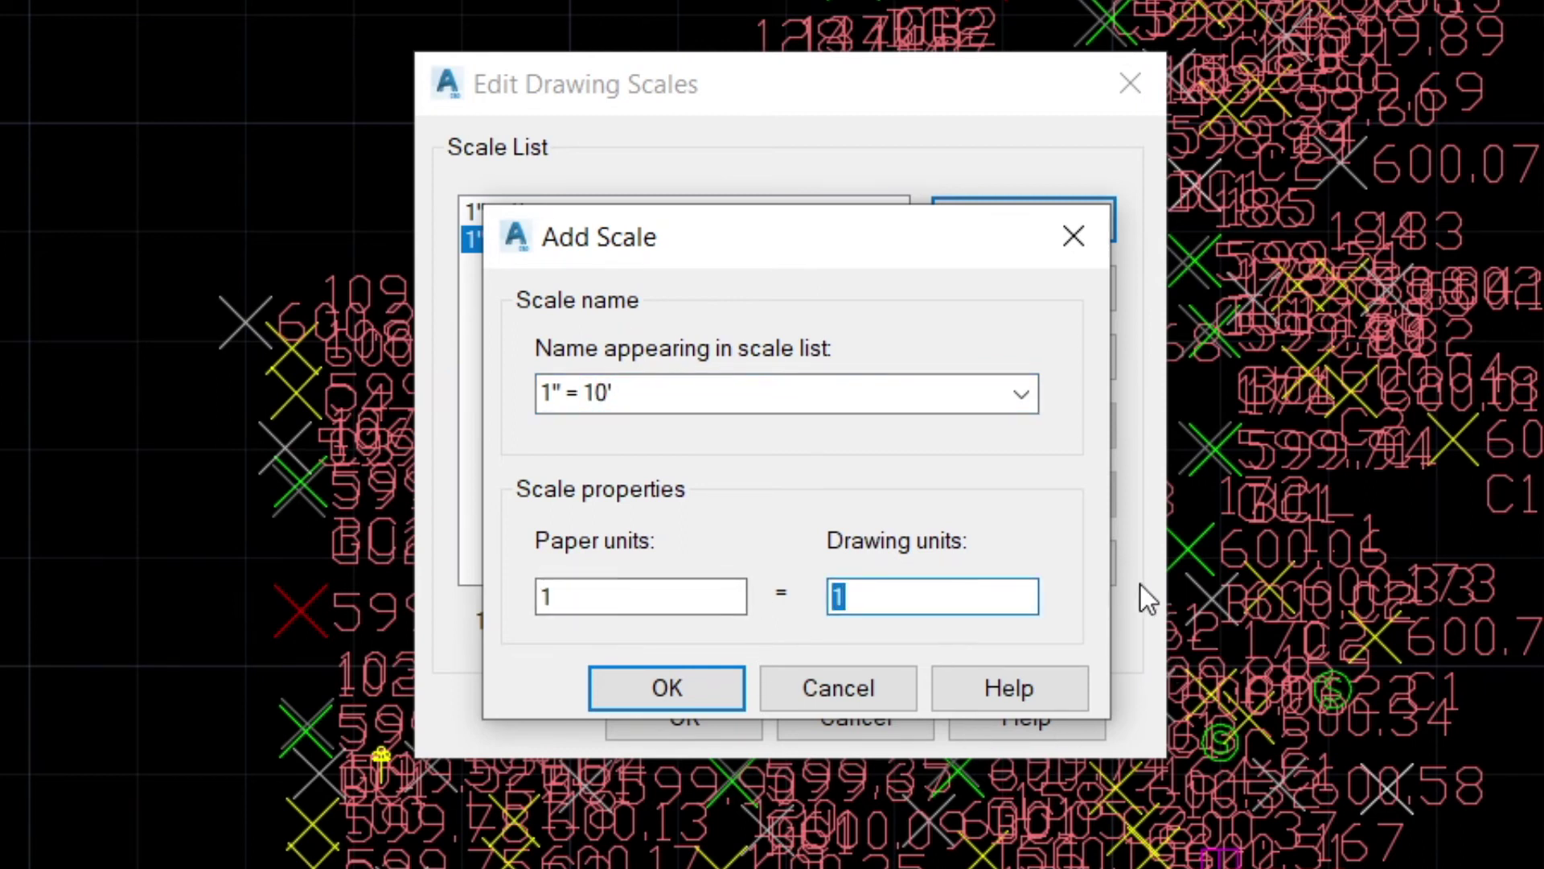
text(10)
click(635, 686)
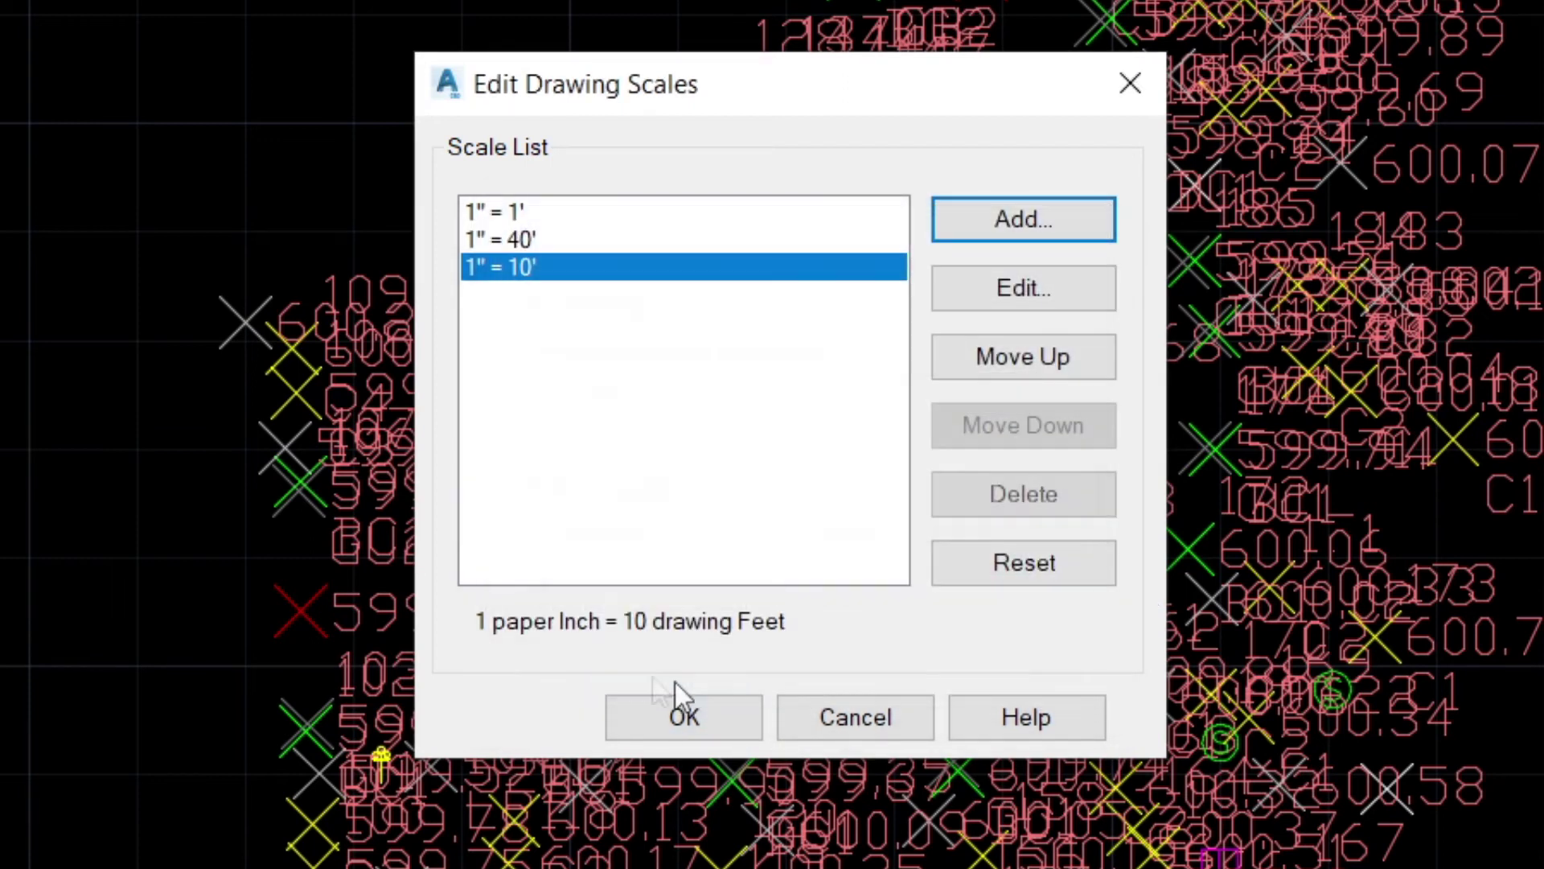
click(692, 721)
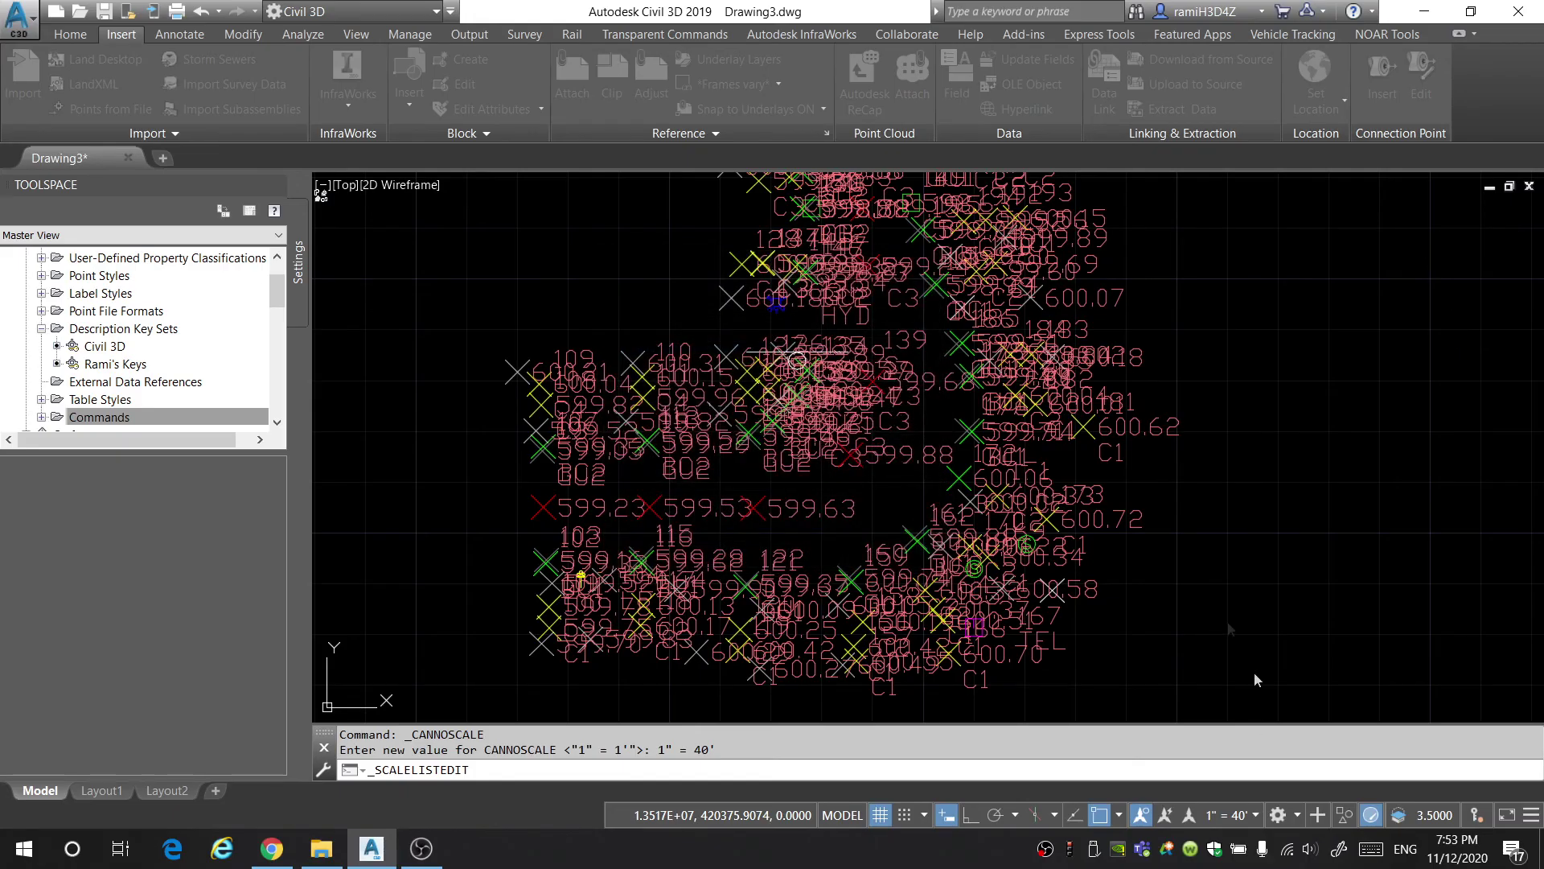
Switch the annotation scale to 1" = 10' and review the resized point labels.
click(1231, 813)
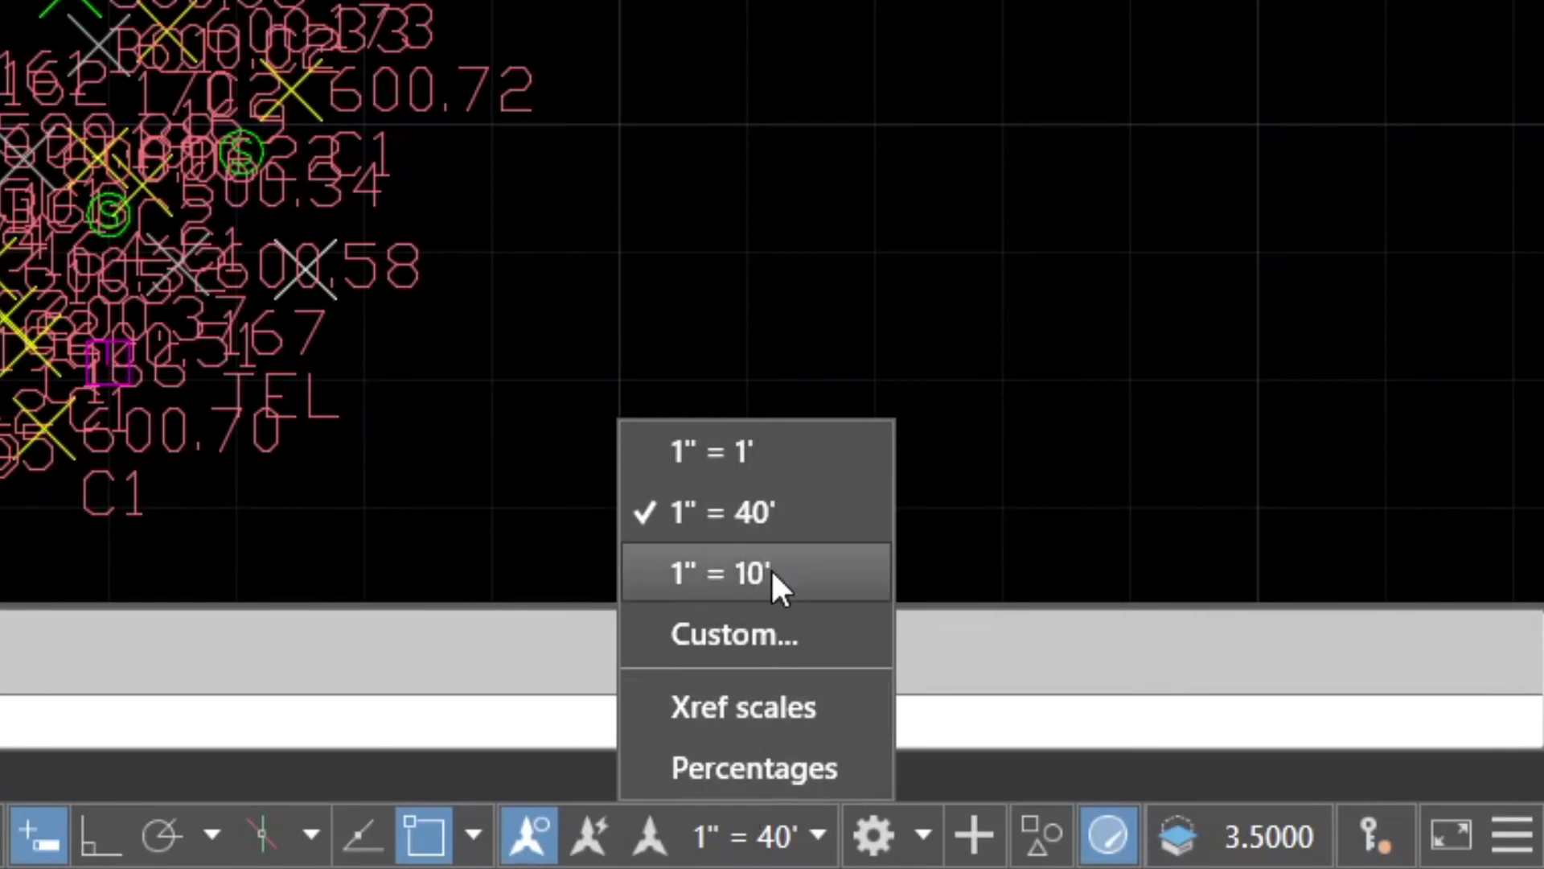
click(1238, 712)
scroll(893, 386, up, 5)
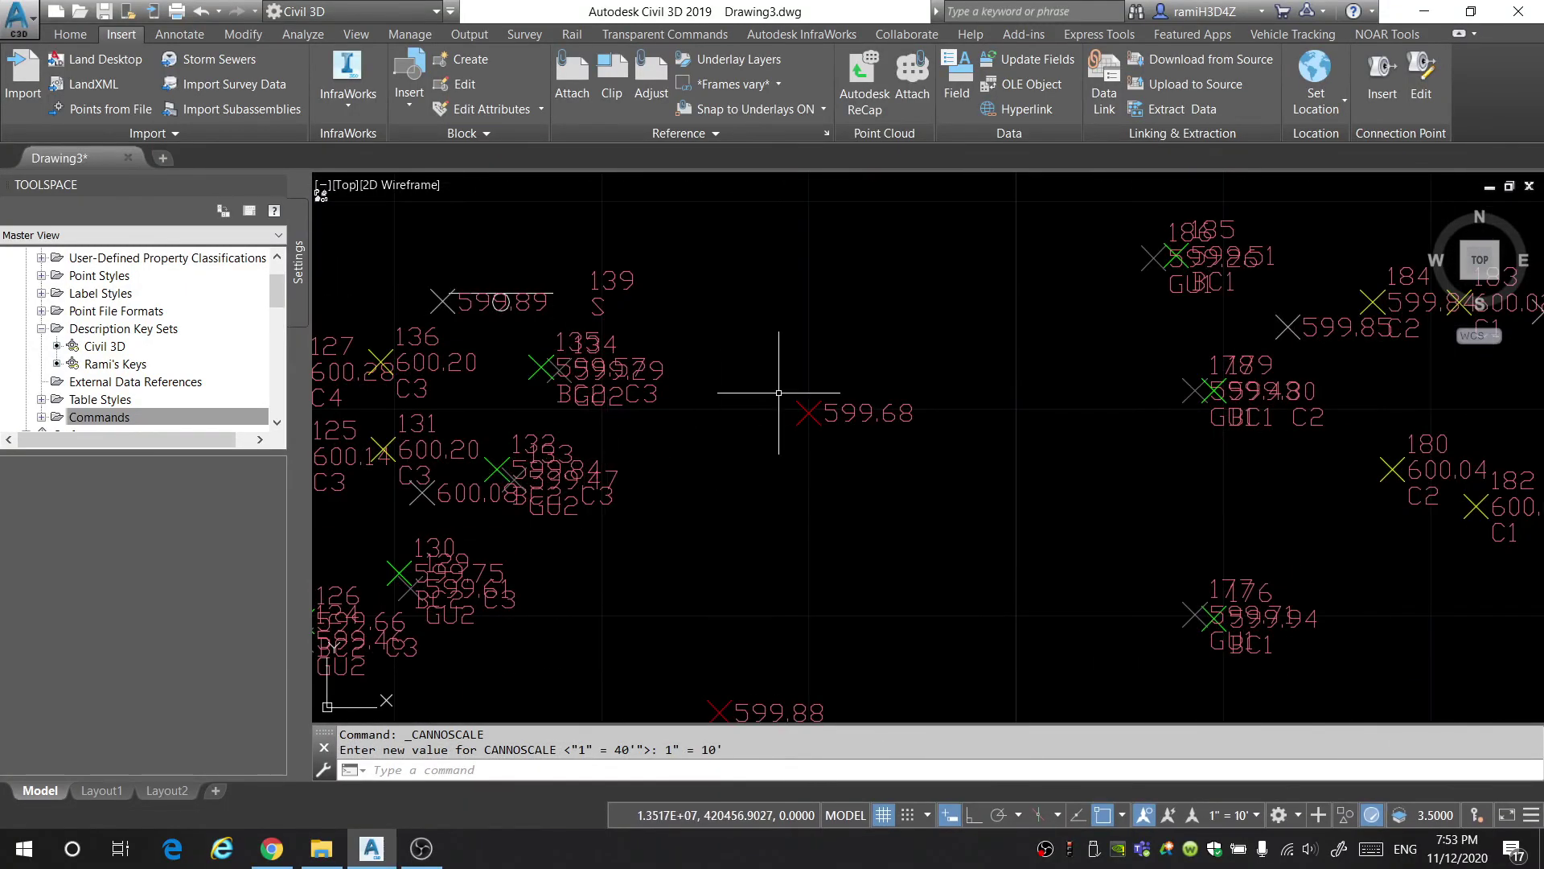
scroll(614, 286, down, 3)
scroll(529, 294, up, 3)
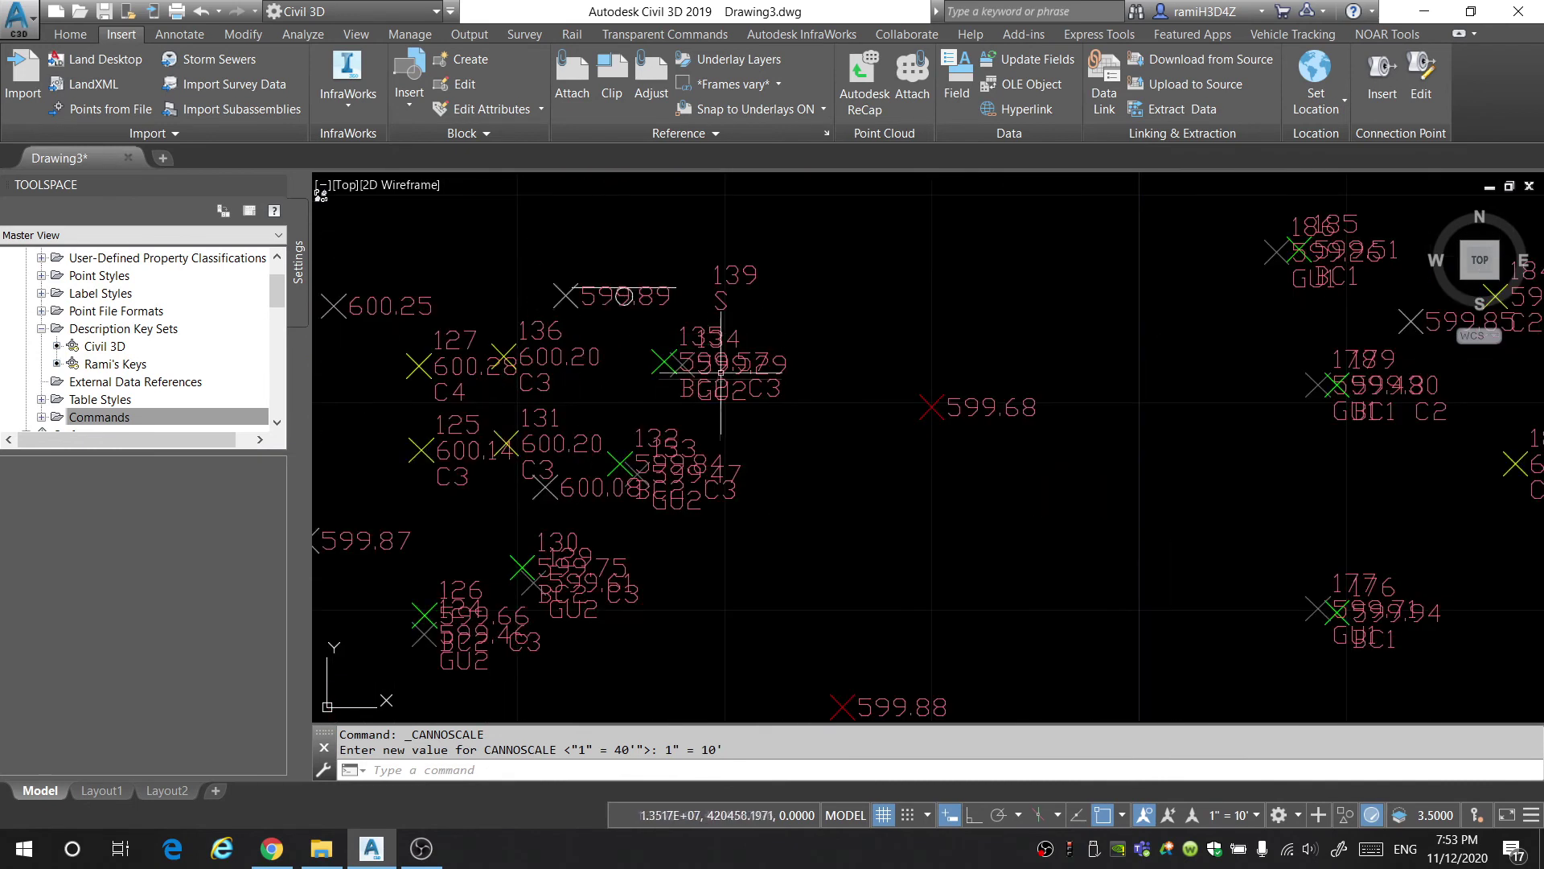
scroll(708, 371, down, 6)
middle_drag(958, 438, 969, 480)
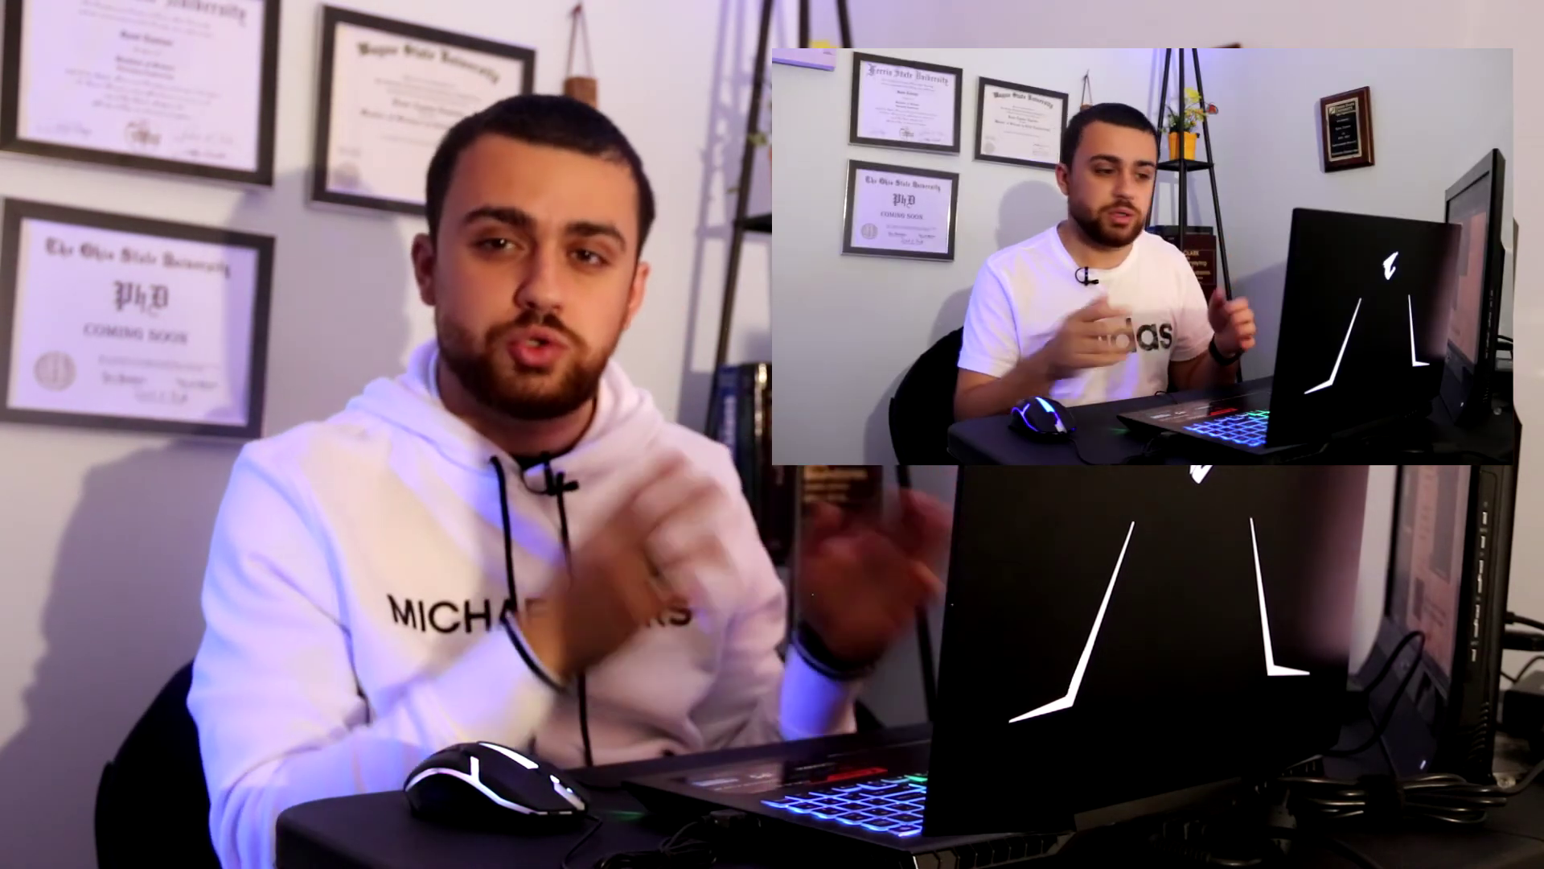
Set the coordinate system to NAD83 Michigan State Planes, South Zone, International Foot.
scroll(1165, 186, down, 10)
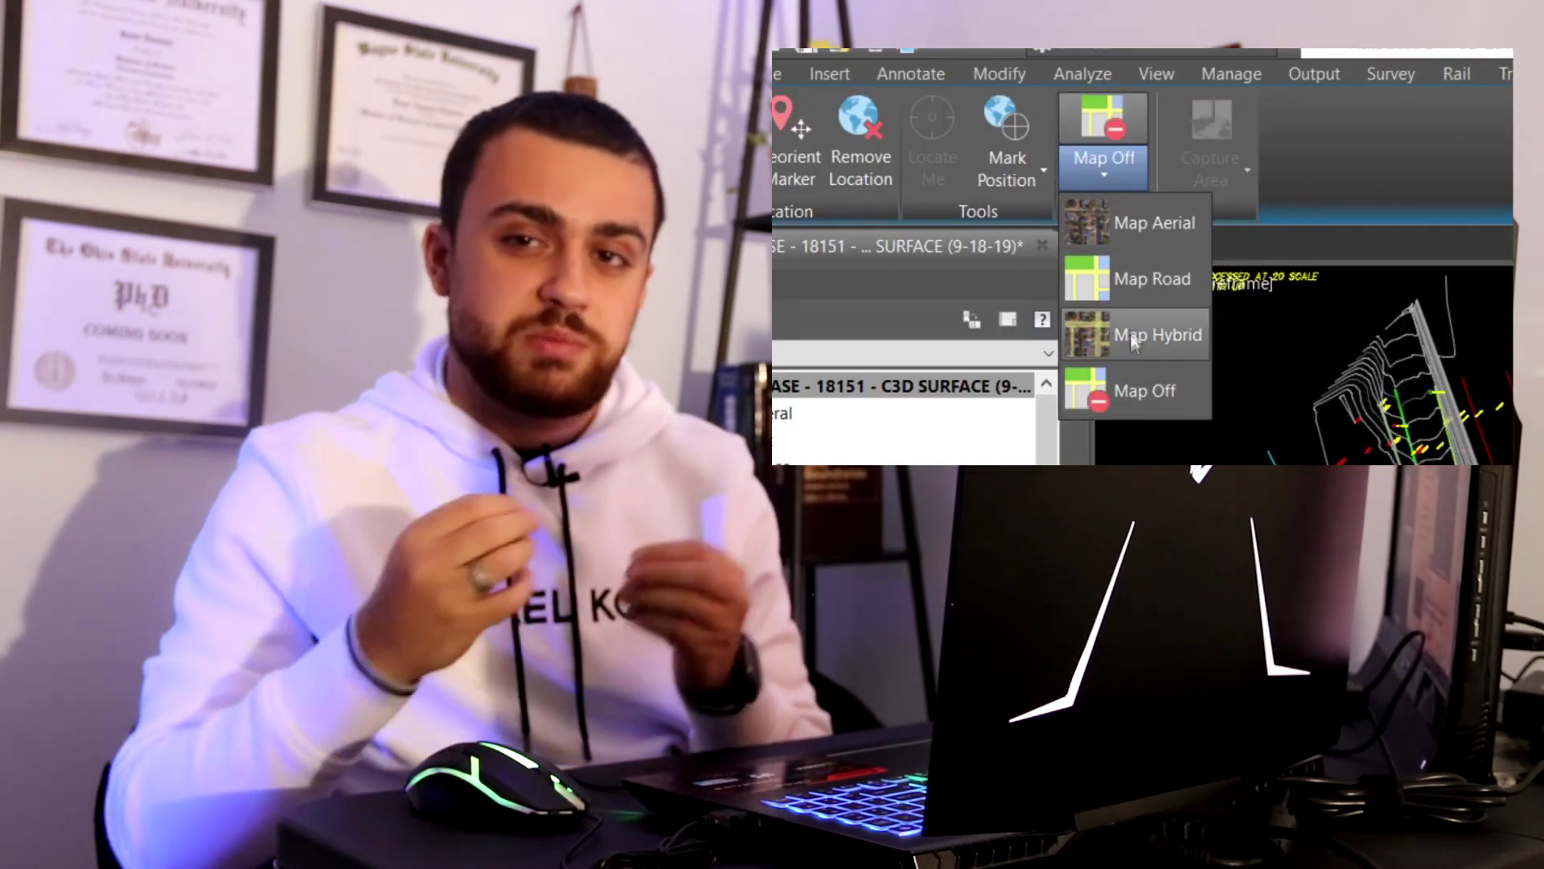
click(1129, 349)
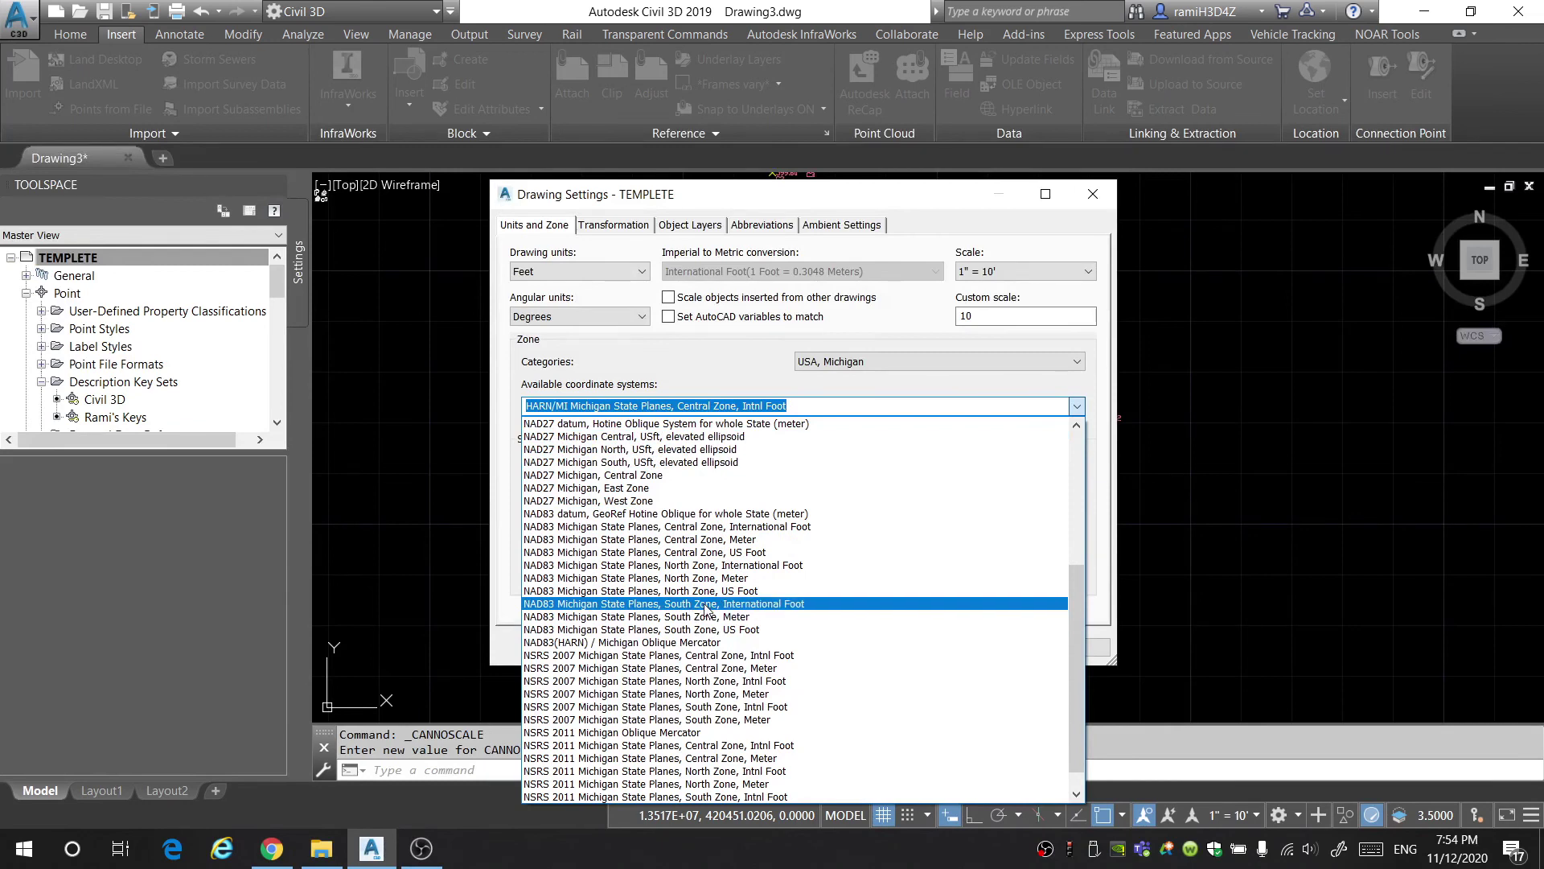
click(680, 605)
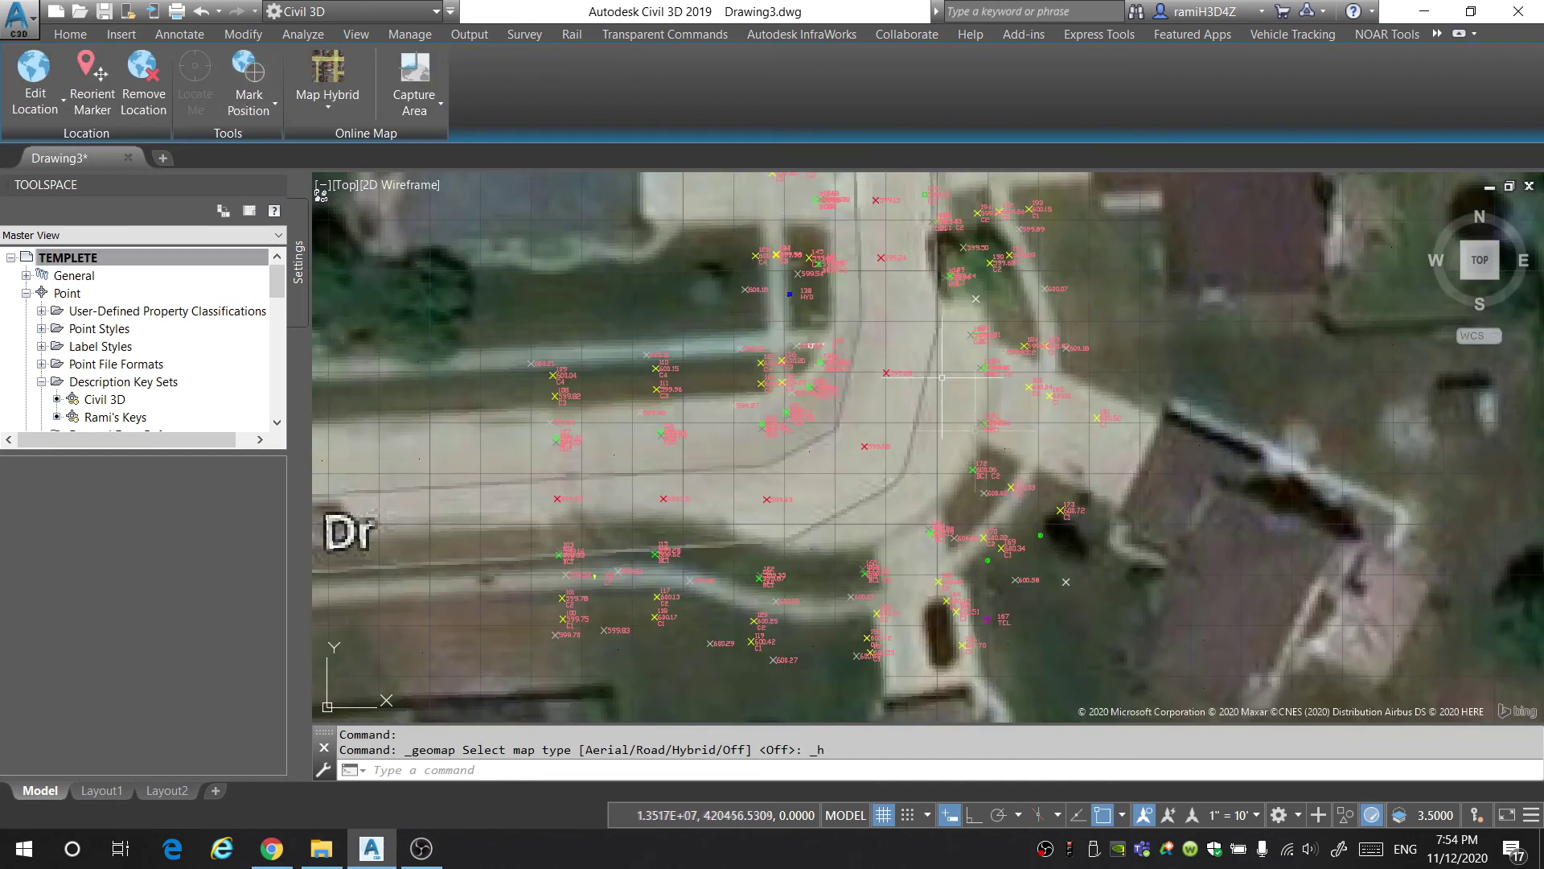
Pan and zoom across the labelled point groups over the hybrid aerial imagery.
middle_drag(942, 378, 880, 416)
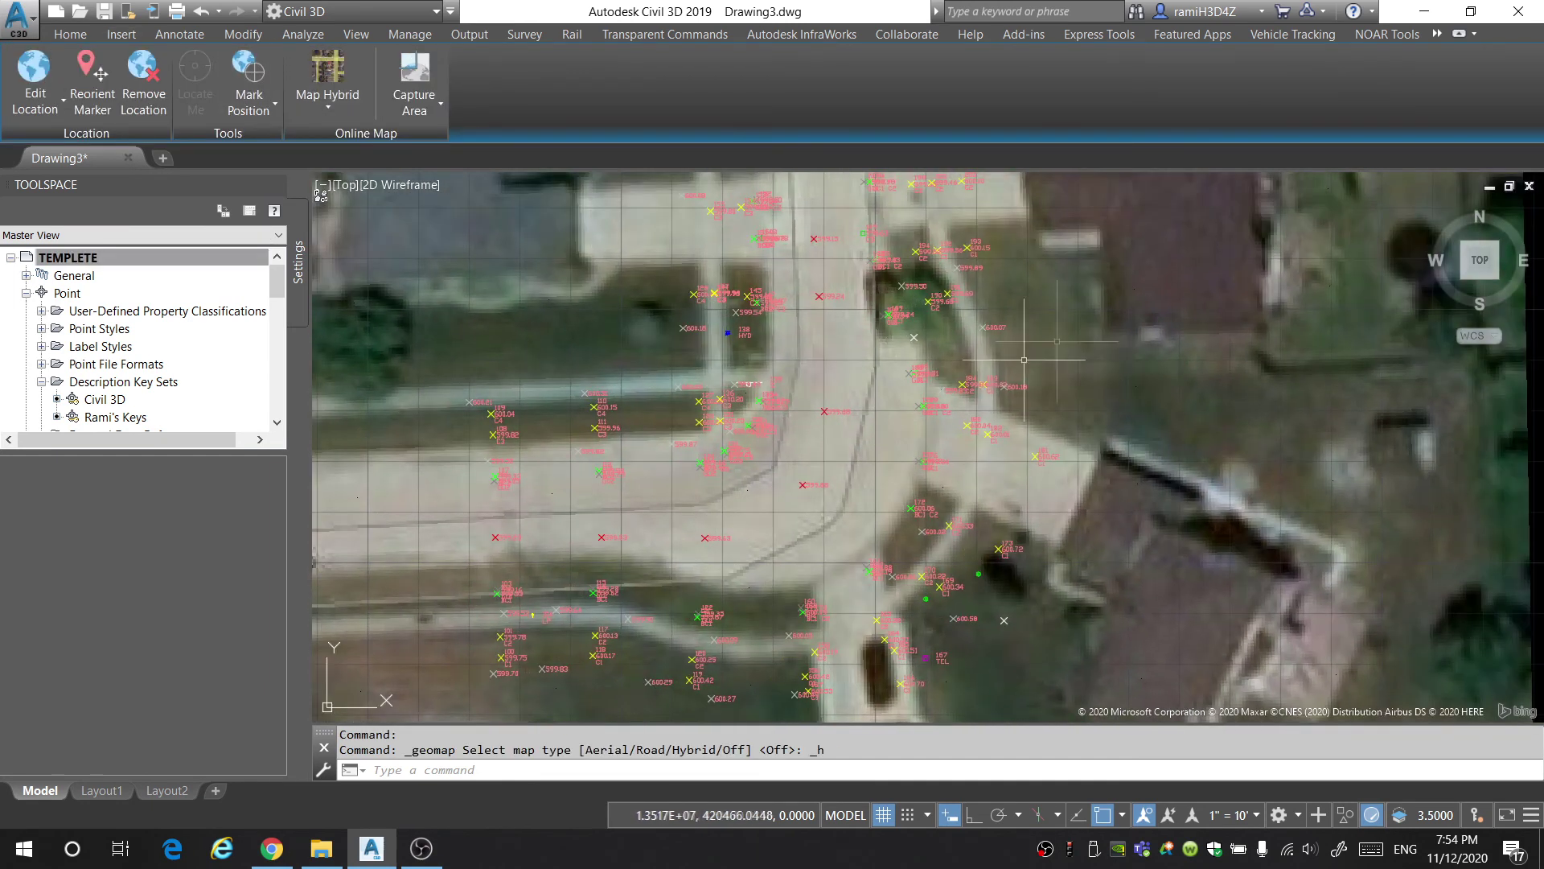
scroll(1024, 359, up, 6)
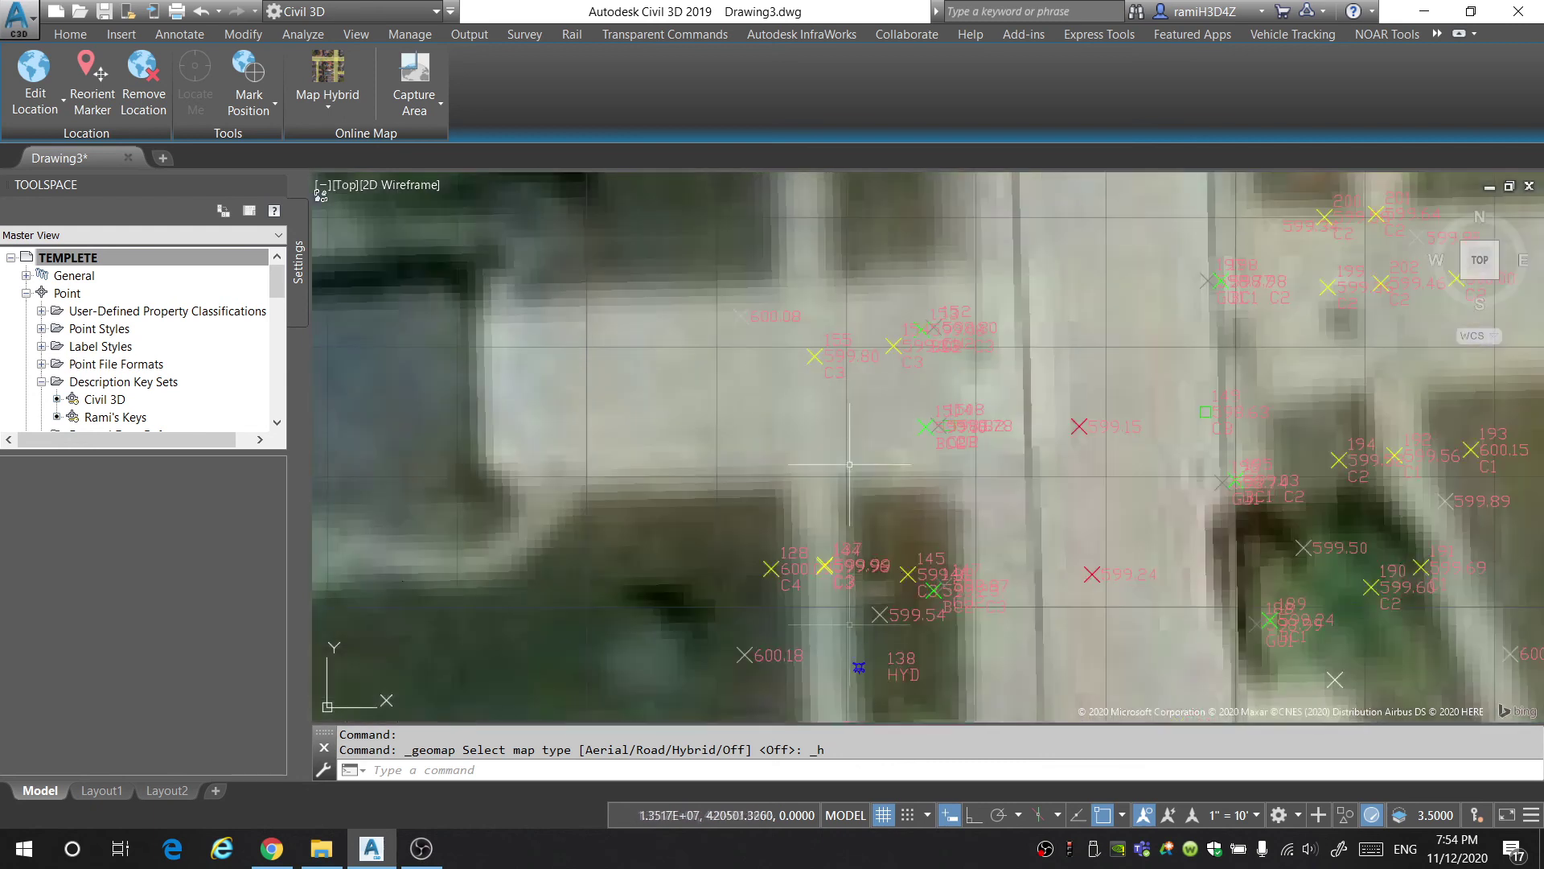
middle_drag(849, 465, 849, 161)
middle_drag(852, 506, 1024, 377)
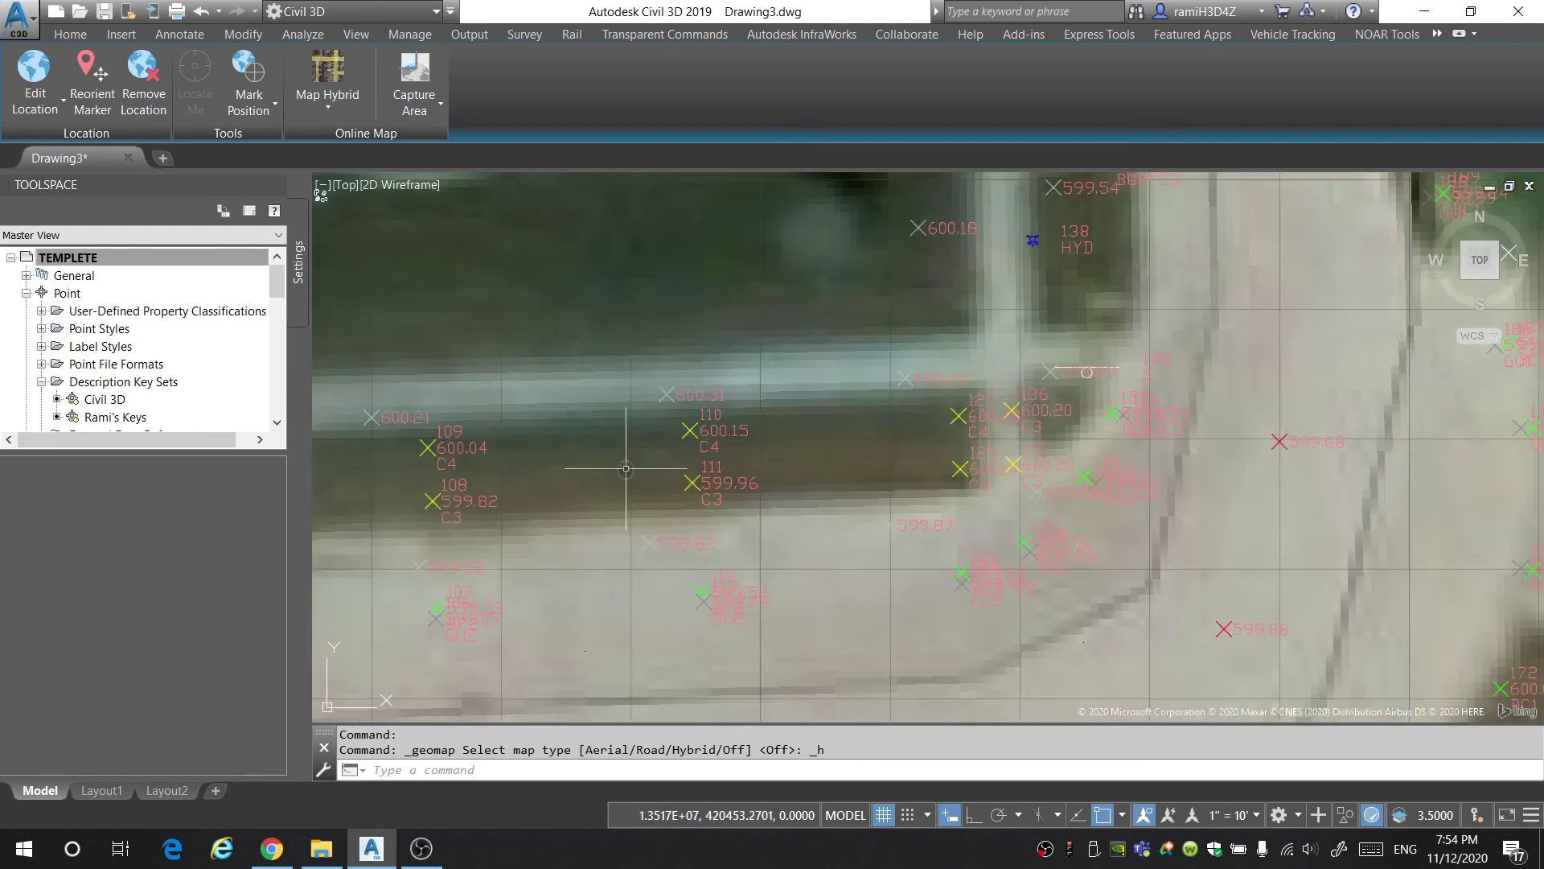